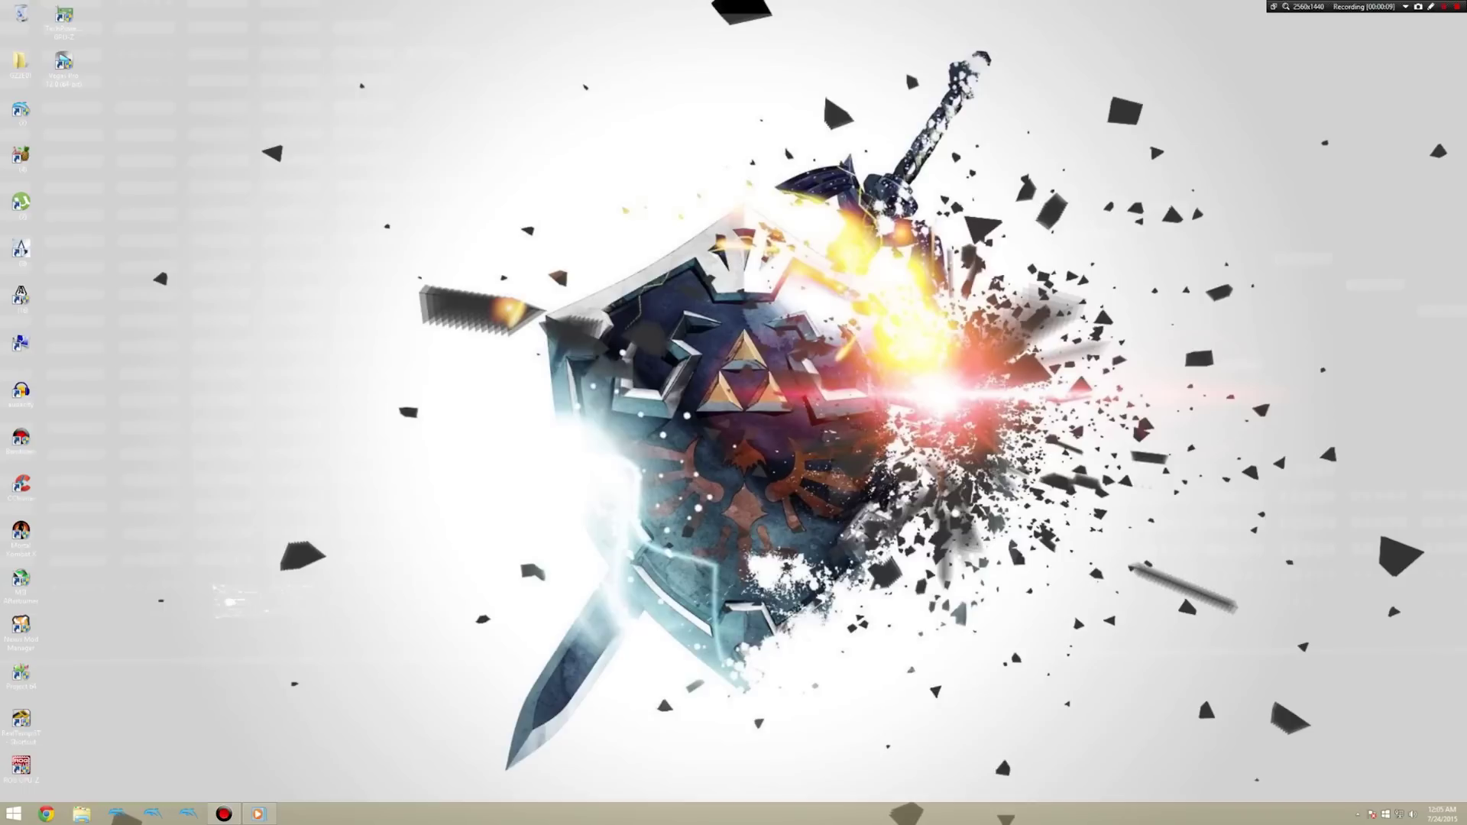
# Find and open the System Information utility
pyautogui.click(13, 813)
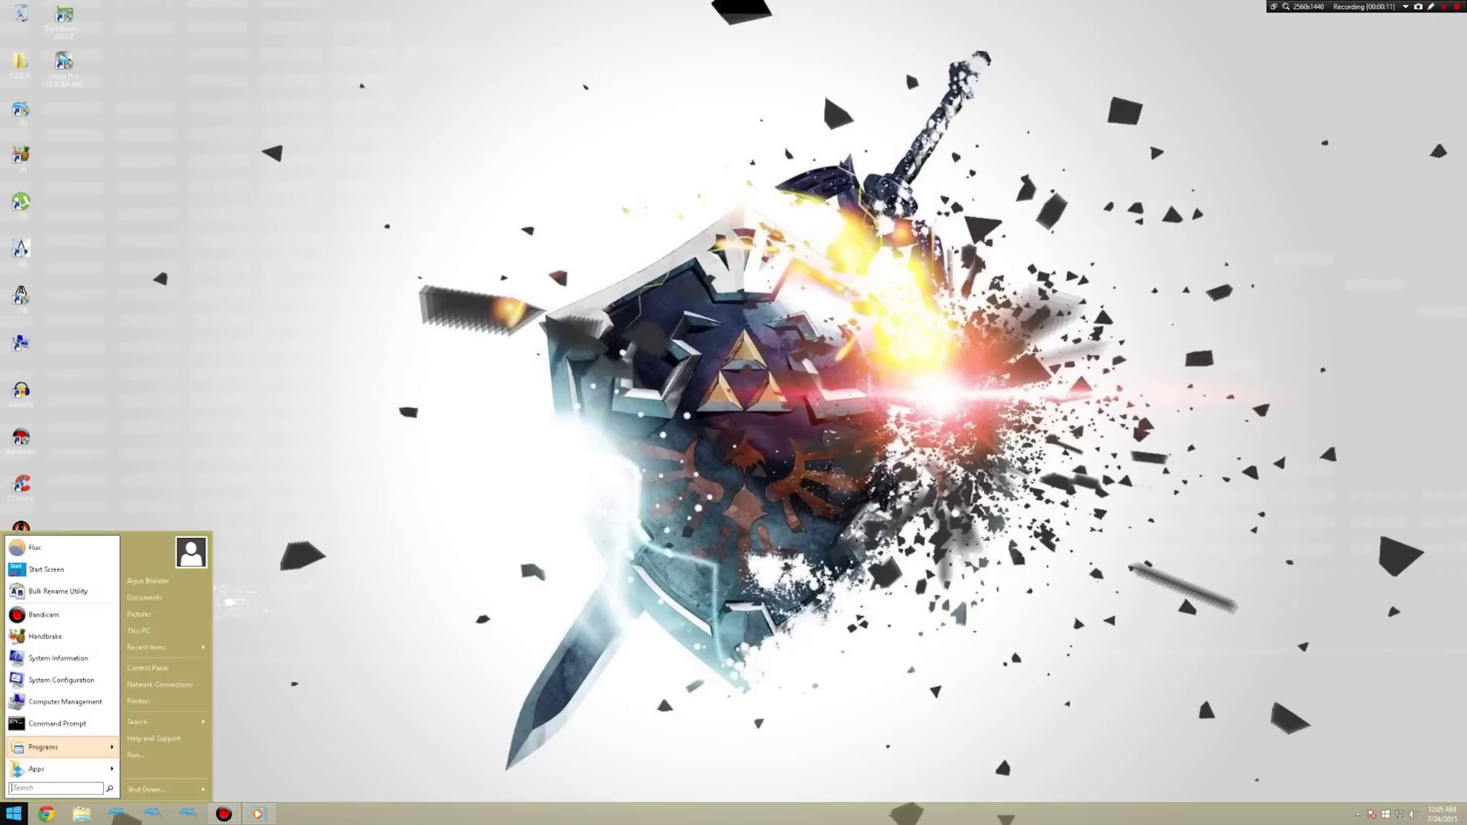
pyautogui.moveTo(46, 768)
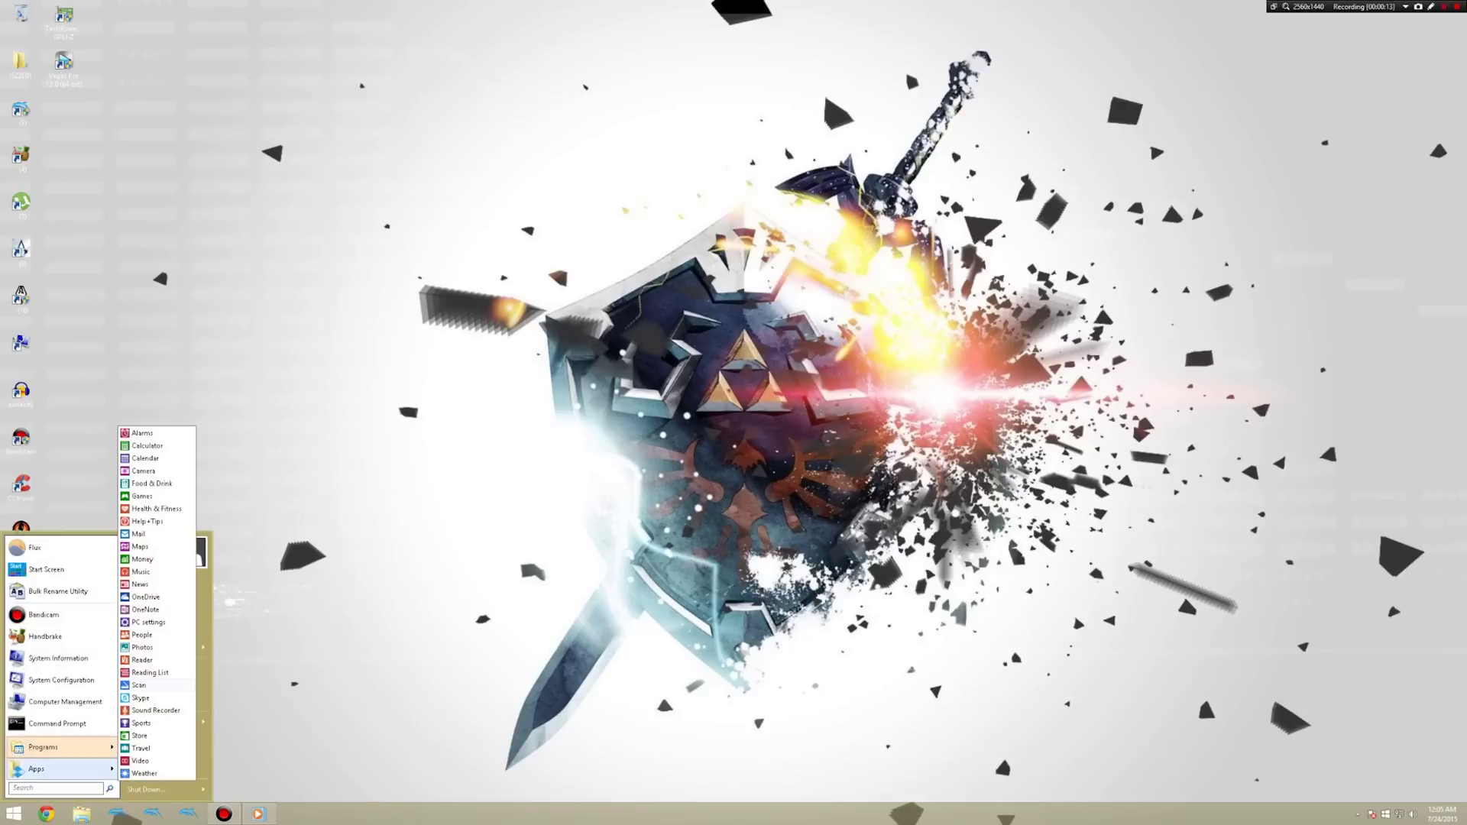
pyautogui.write('sy')
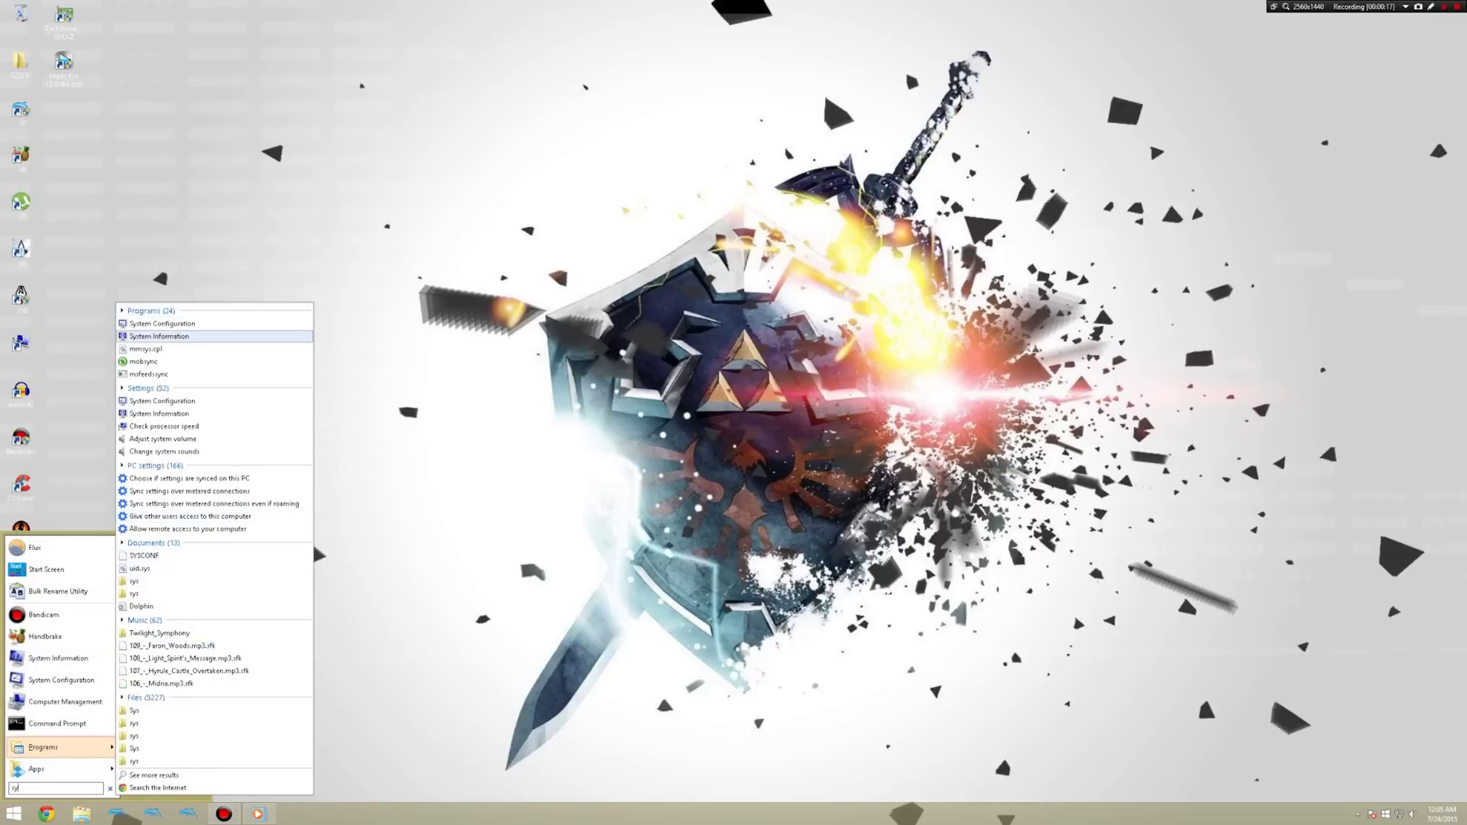
pyautogui.press('Return')
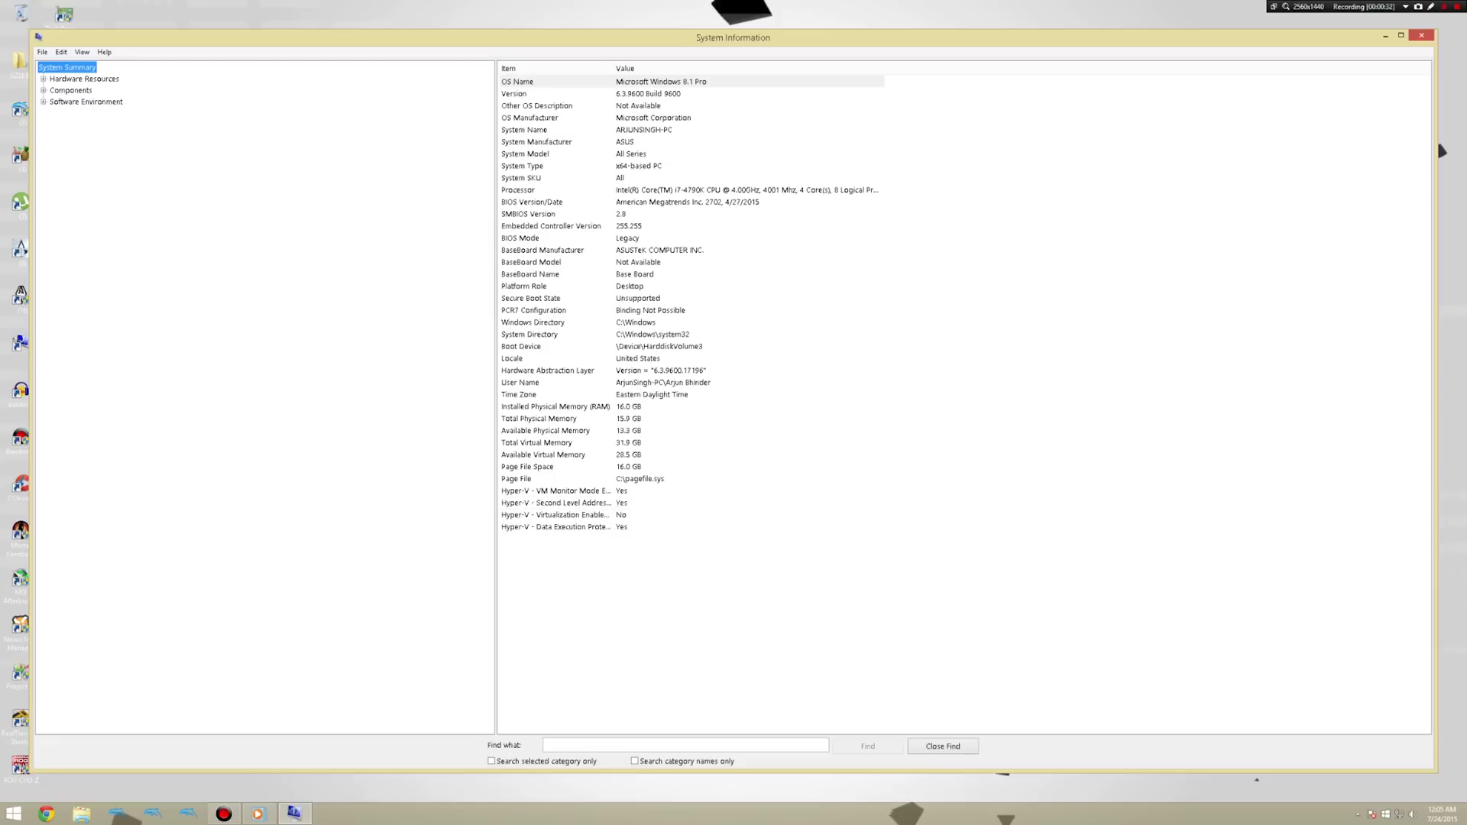
# Check the graphics adapter's name in the Display component details and close System Information
pyautogui.click(43, 90)
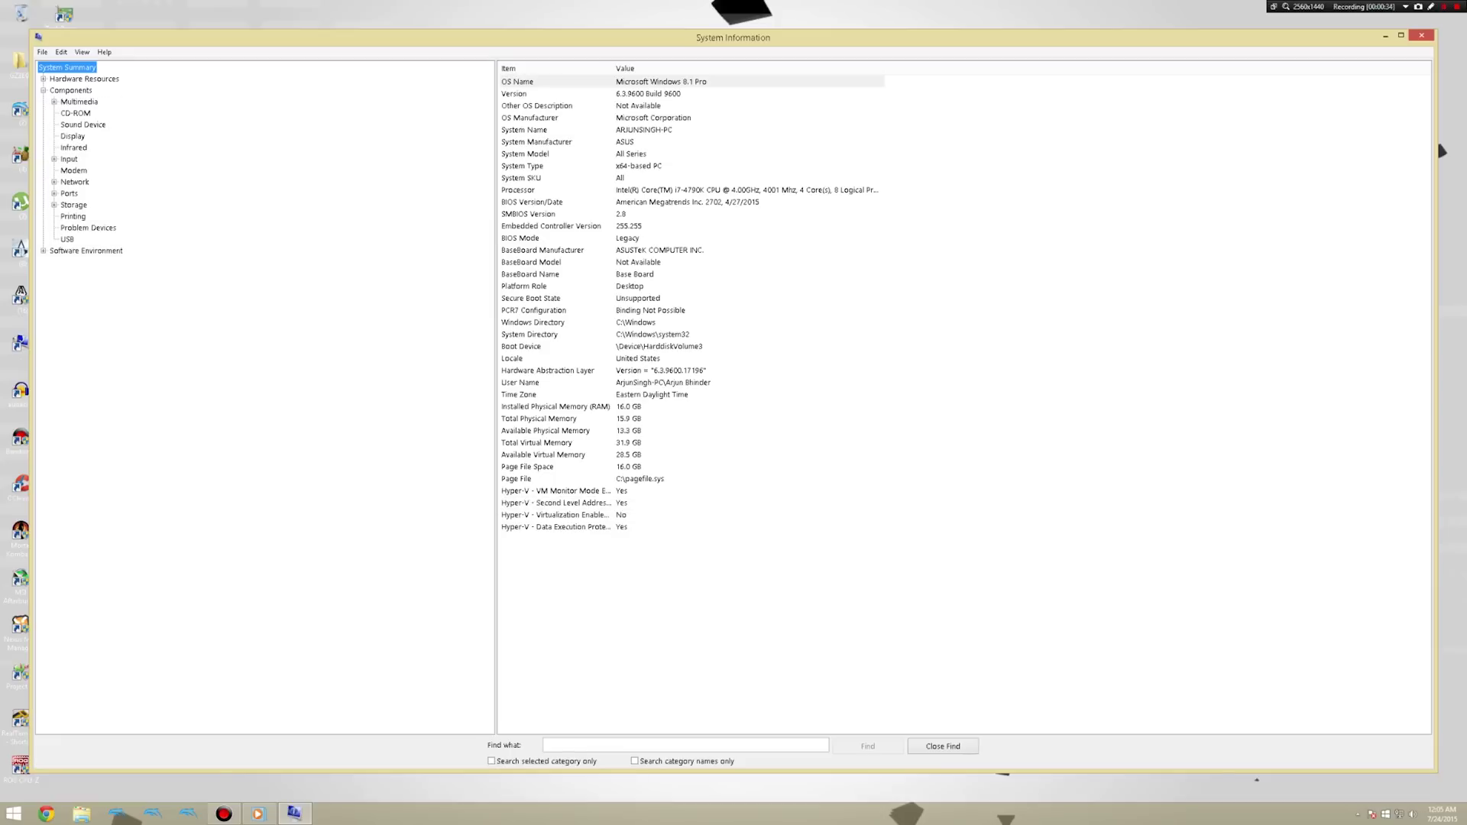
pyautogui.click(72, 136)
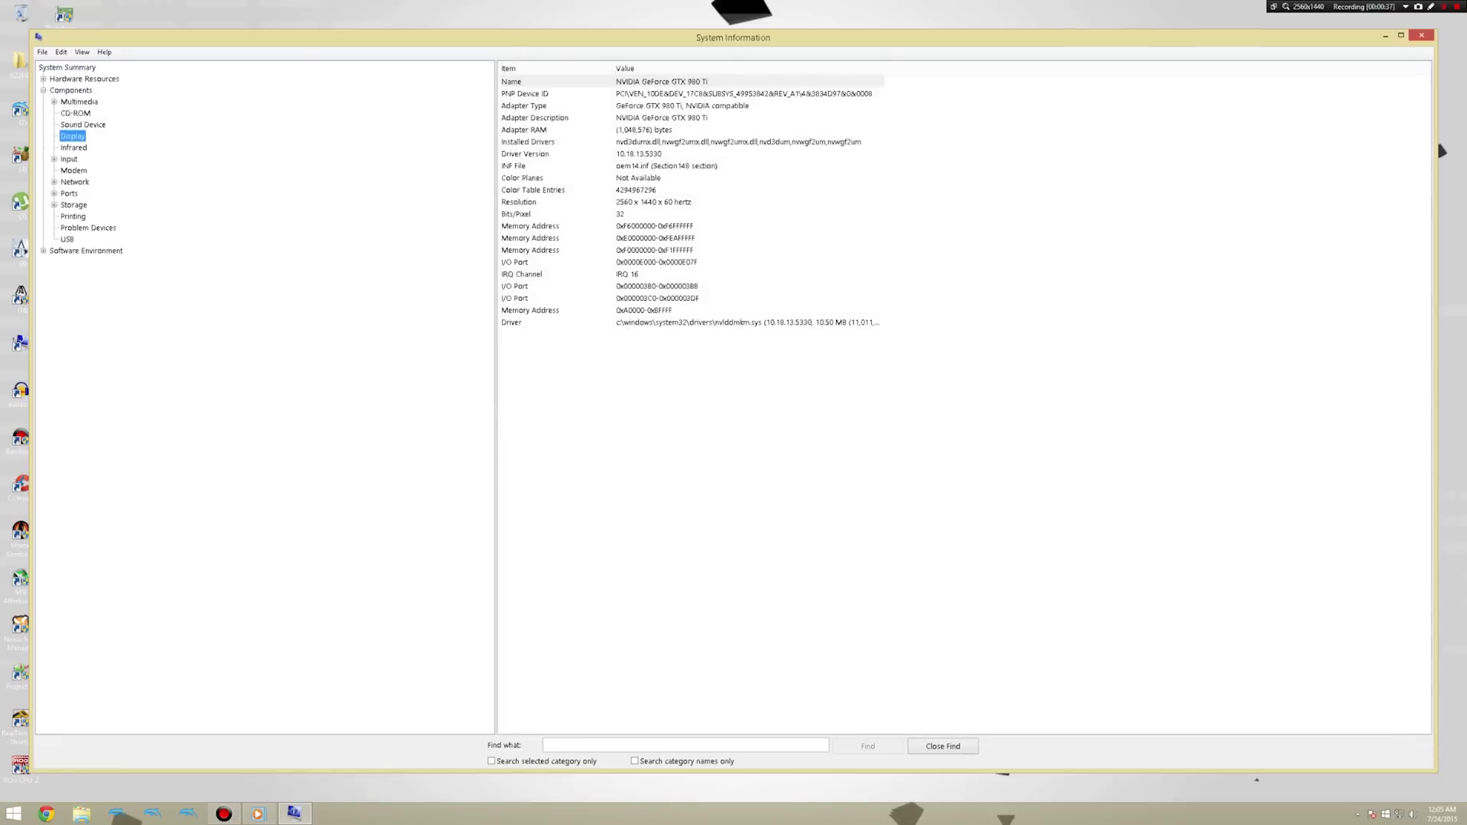
pyautogui.click(661, 81)
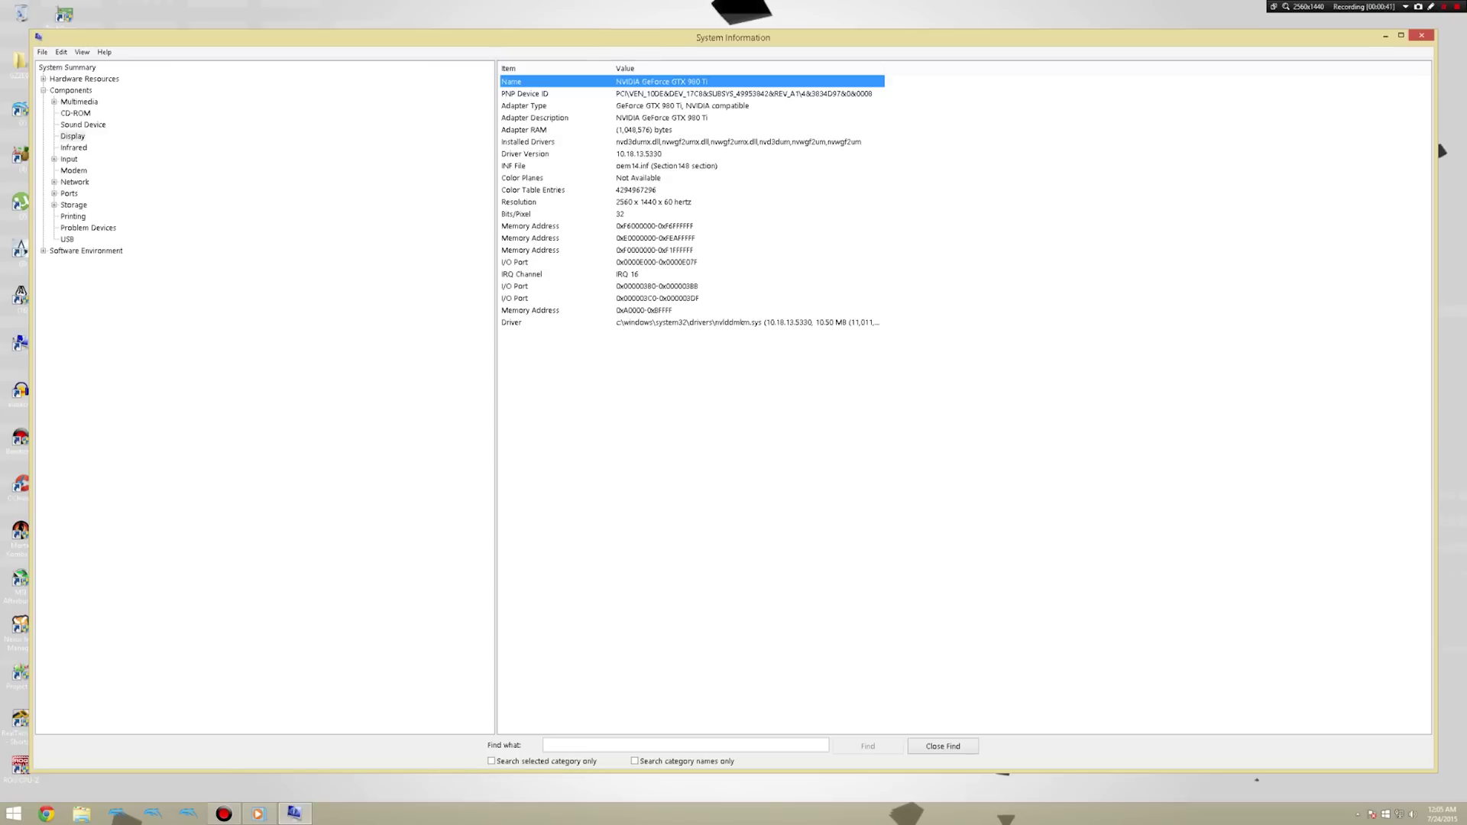
pyautogui.click(1421, 35)
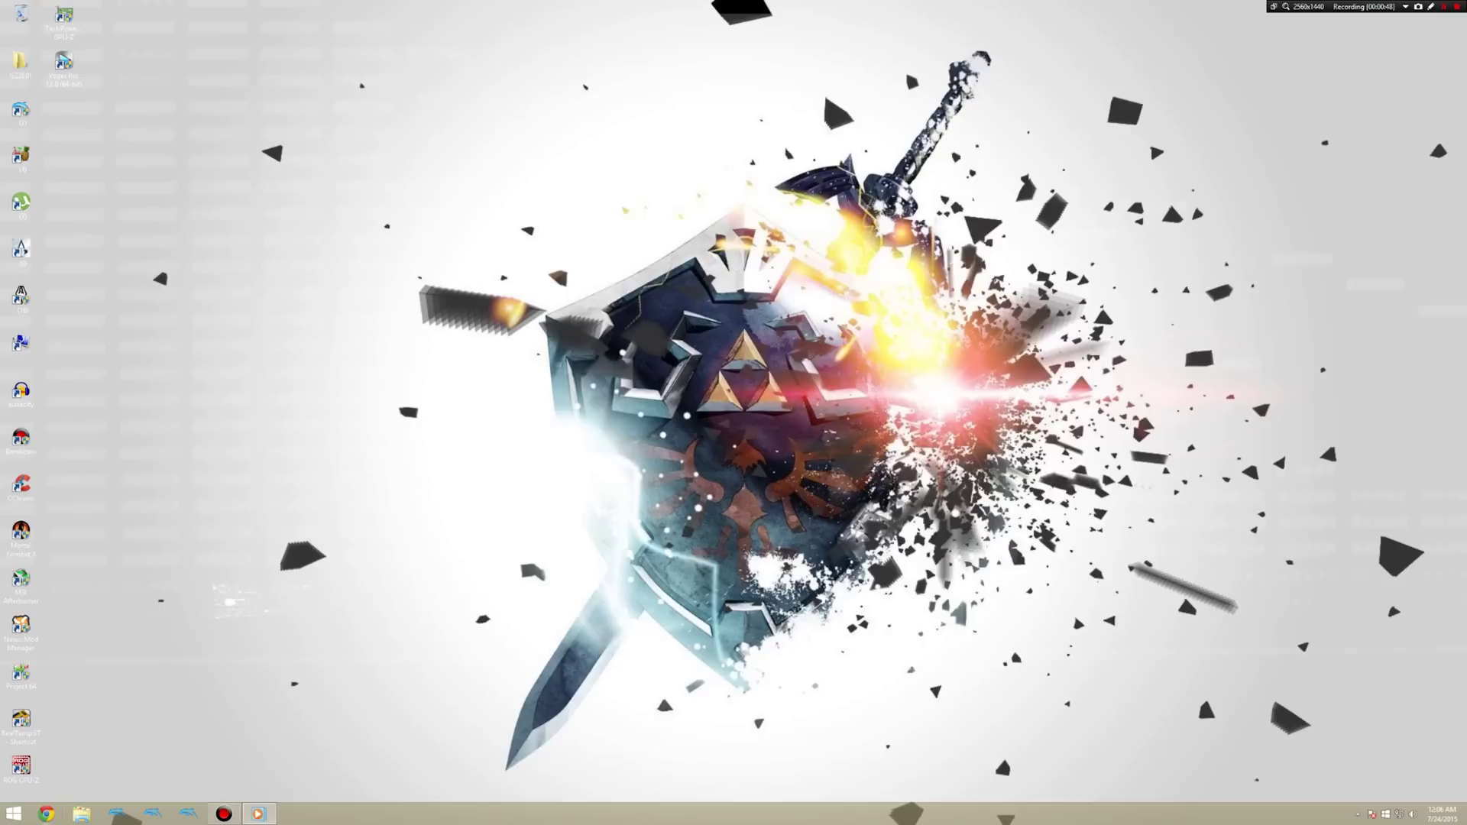
# Switch to Chrome, search the web for 7-Zip and open the Download page on 7-zip.org
pyautogui.click(45, 813)
pyautogui.write('z')
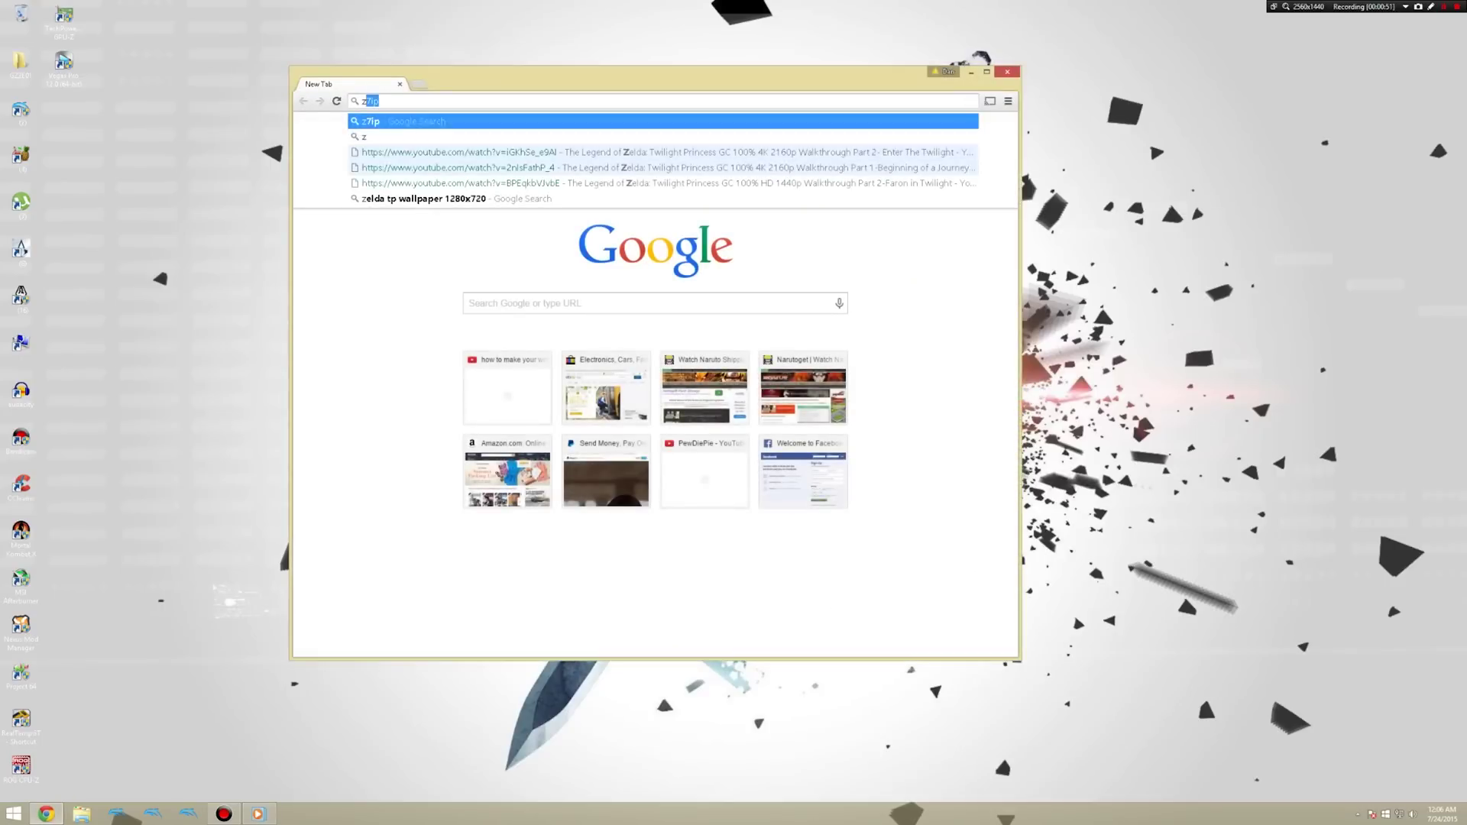
pyautogui.write('7zip[')
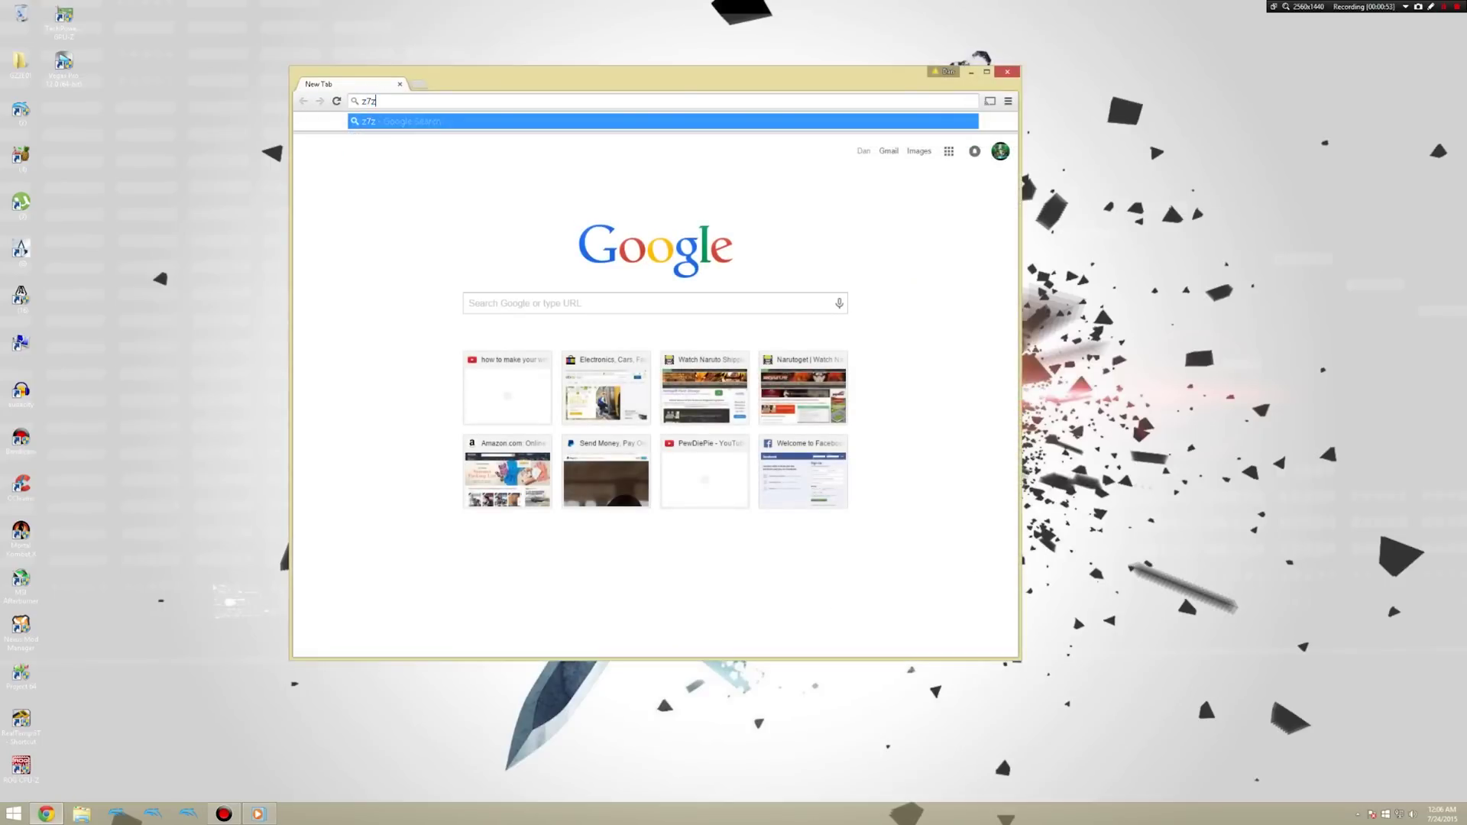
pyautogui.press('Return')
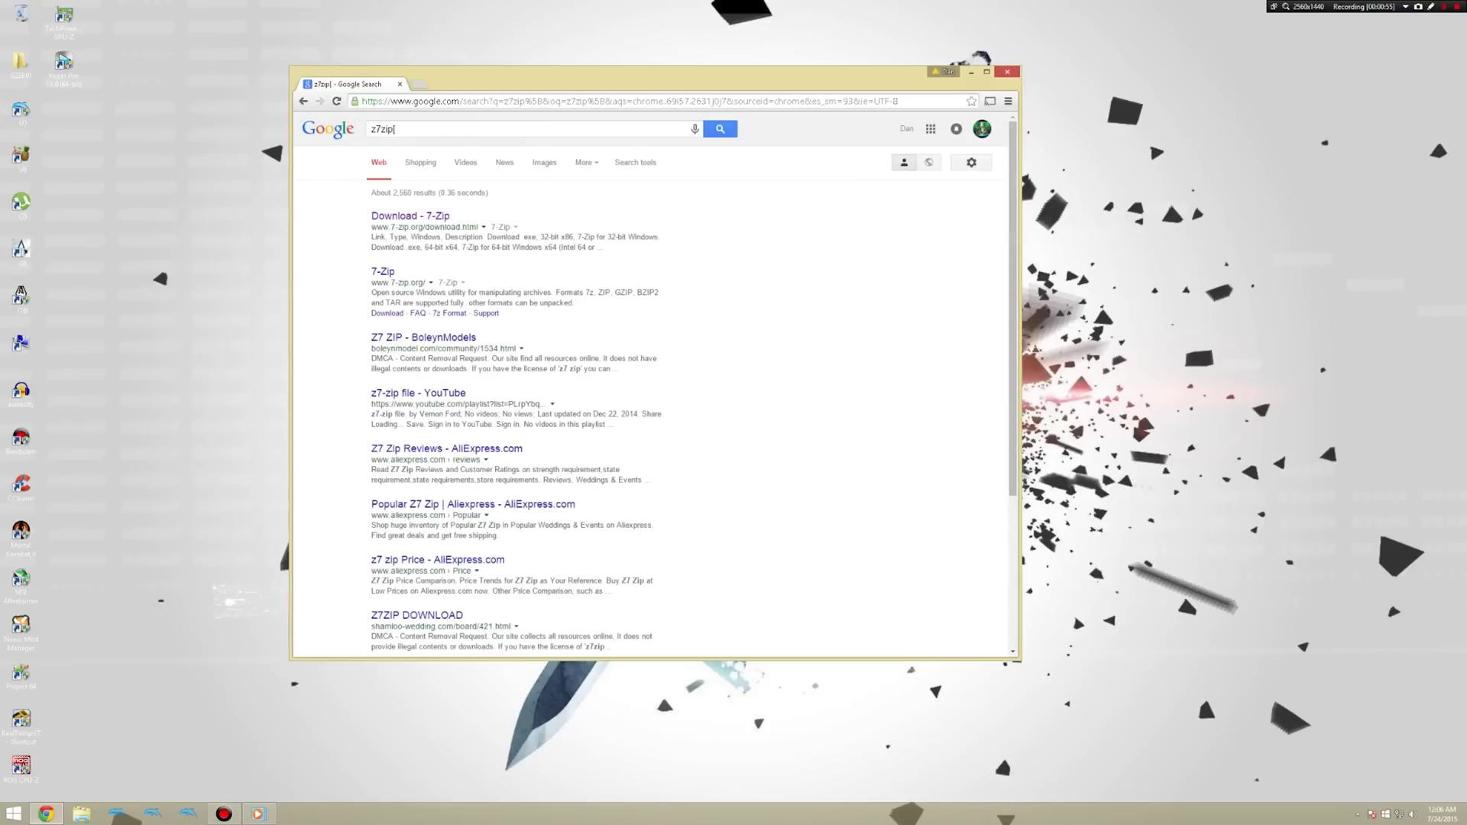
pyautogui.click(410, 216)
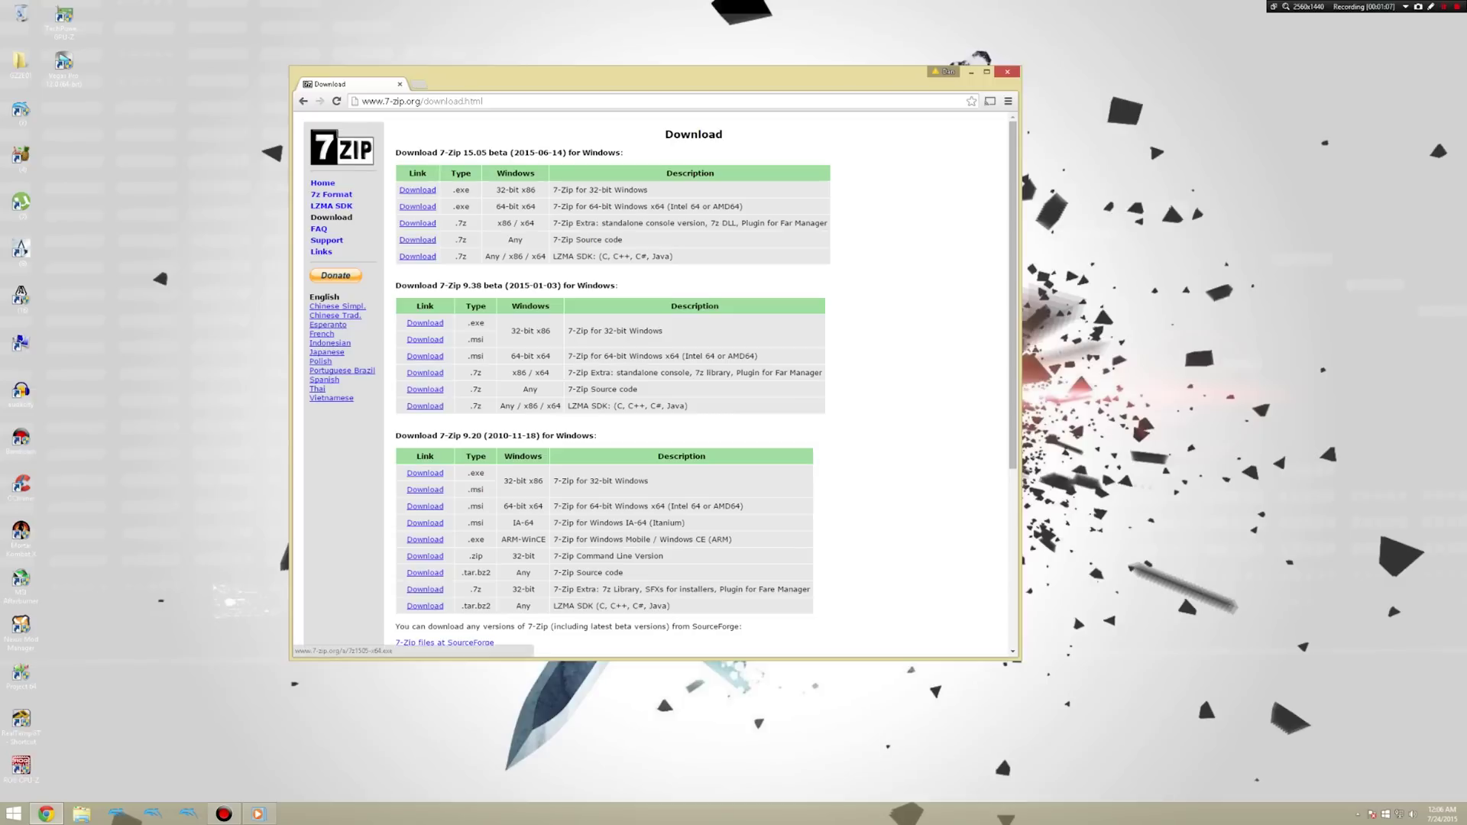
# Download the 64-bit .exe of 7-Zip 15.05 beta and install it in the default folder, declining the system restart
pyautogui.click(418, 207)
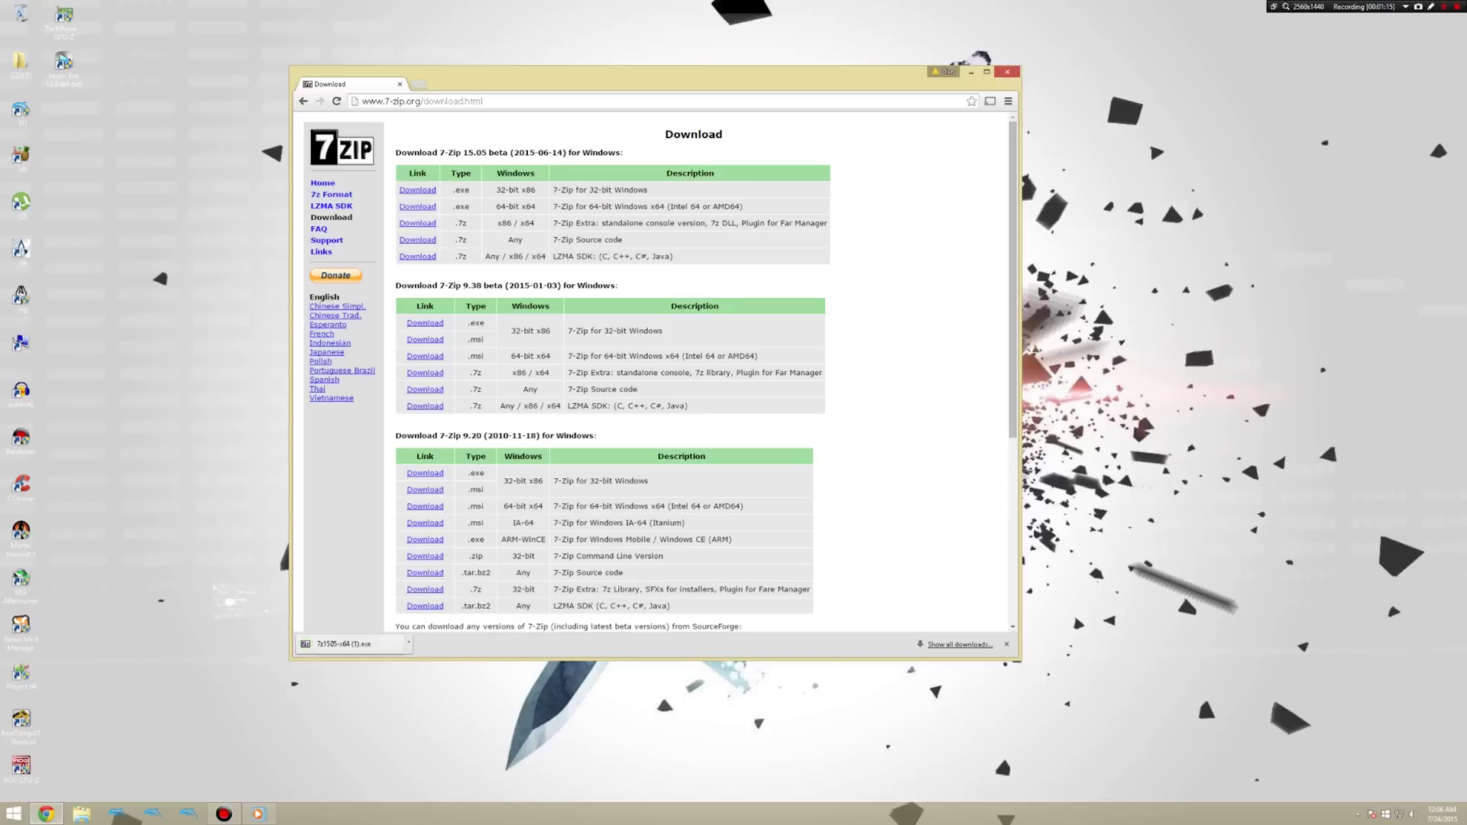
pyautogui.click(351, 643)
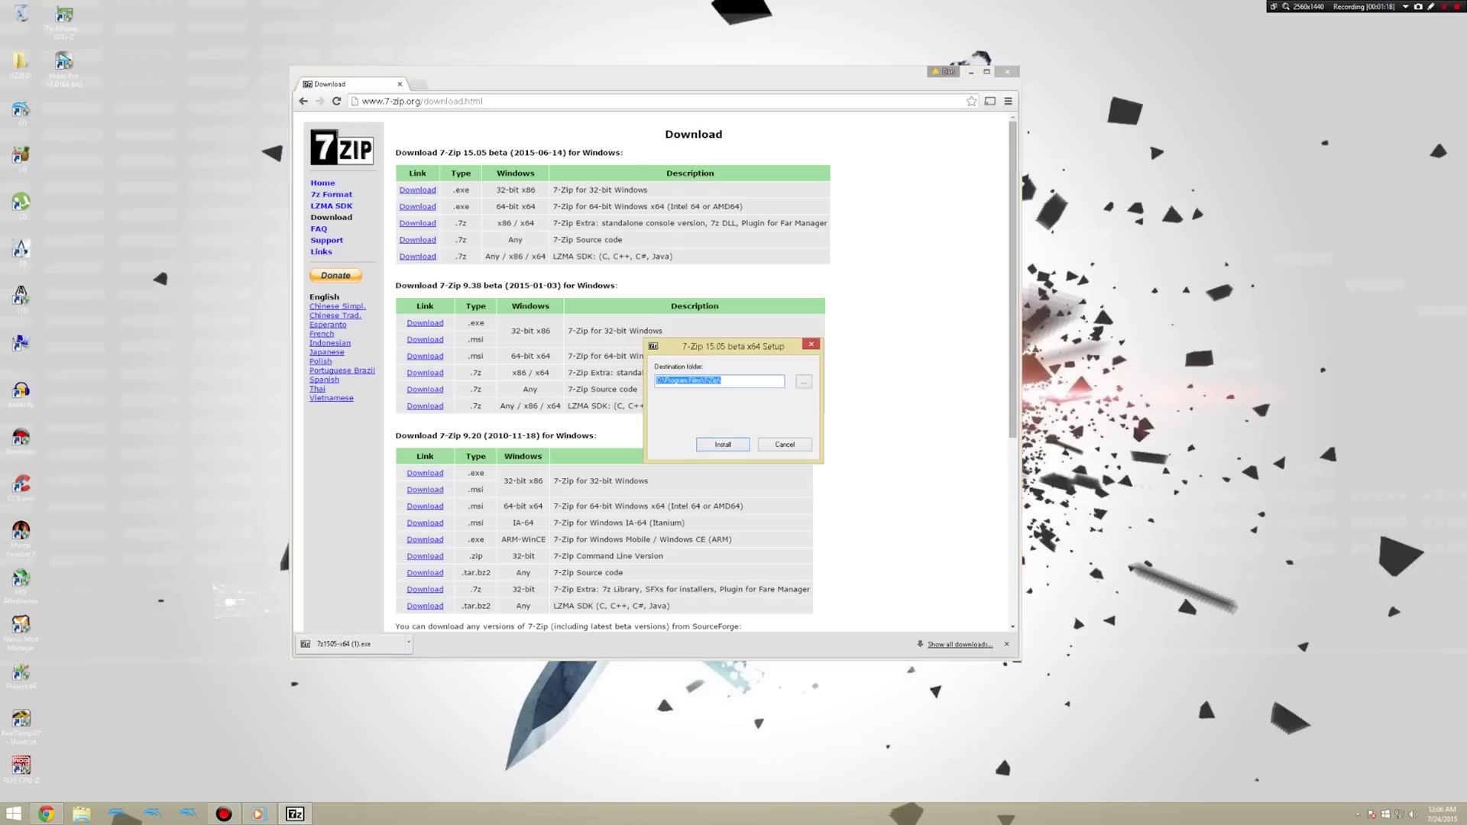
pyautogui.press('Return')
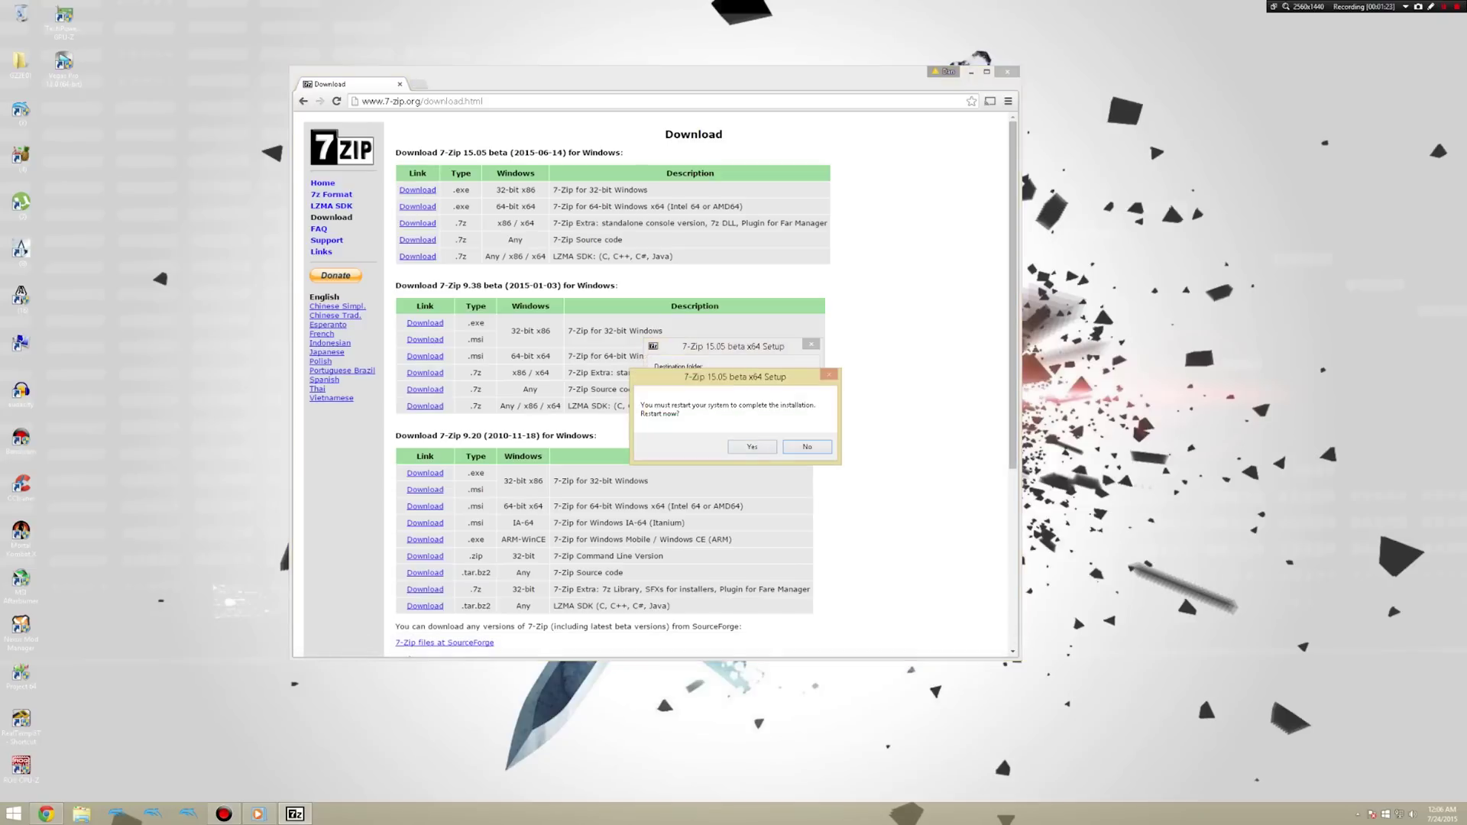
pyautogui.press('Return')
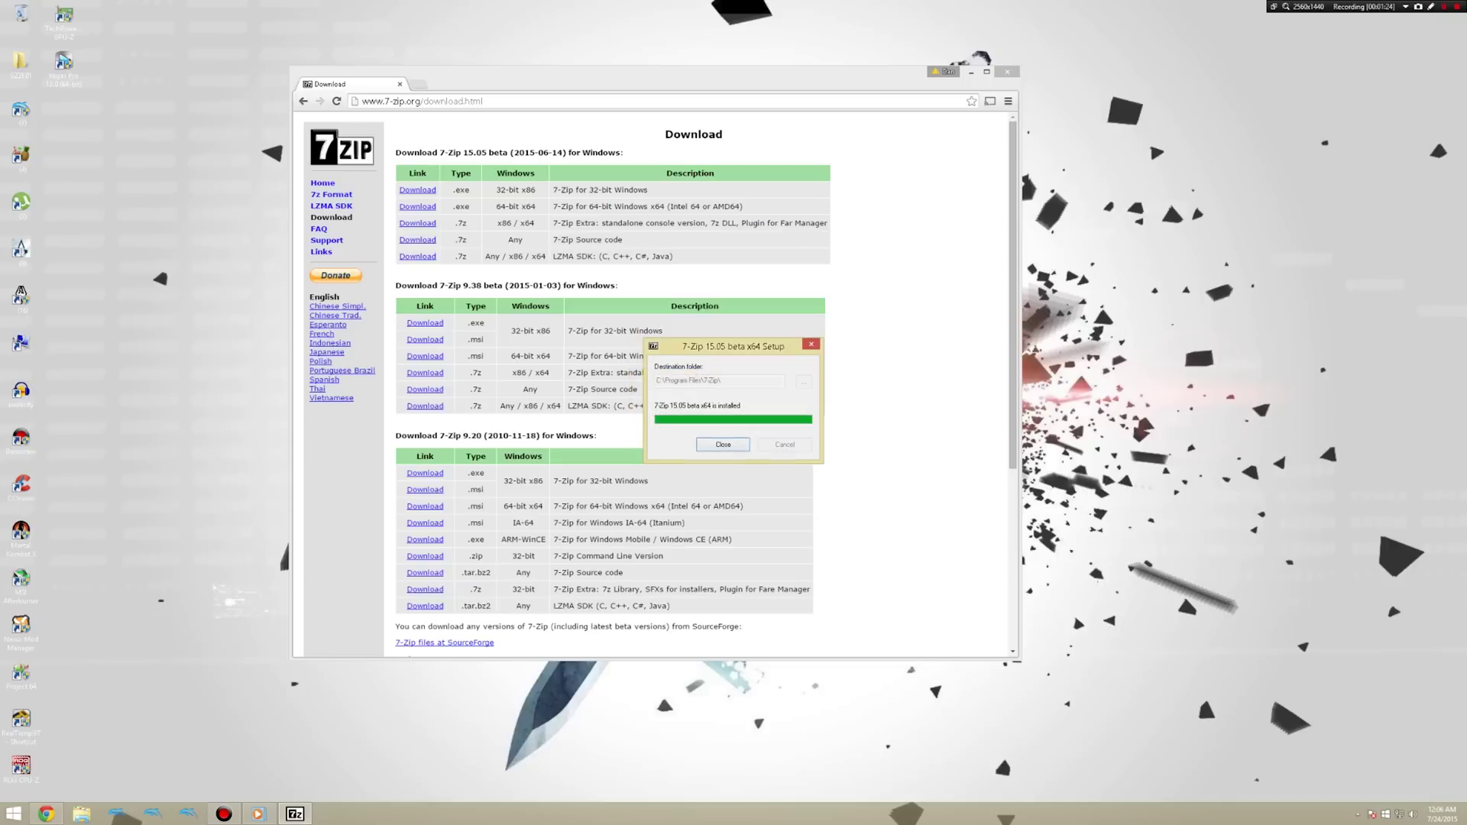
pyautogui.press('Return')
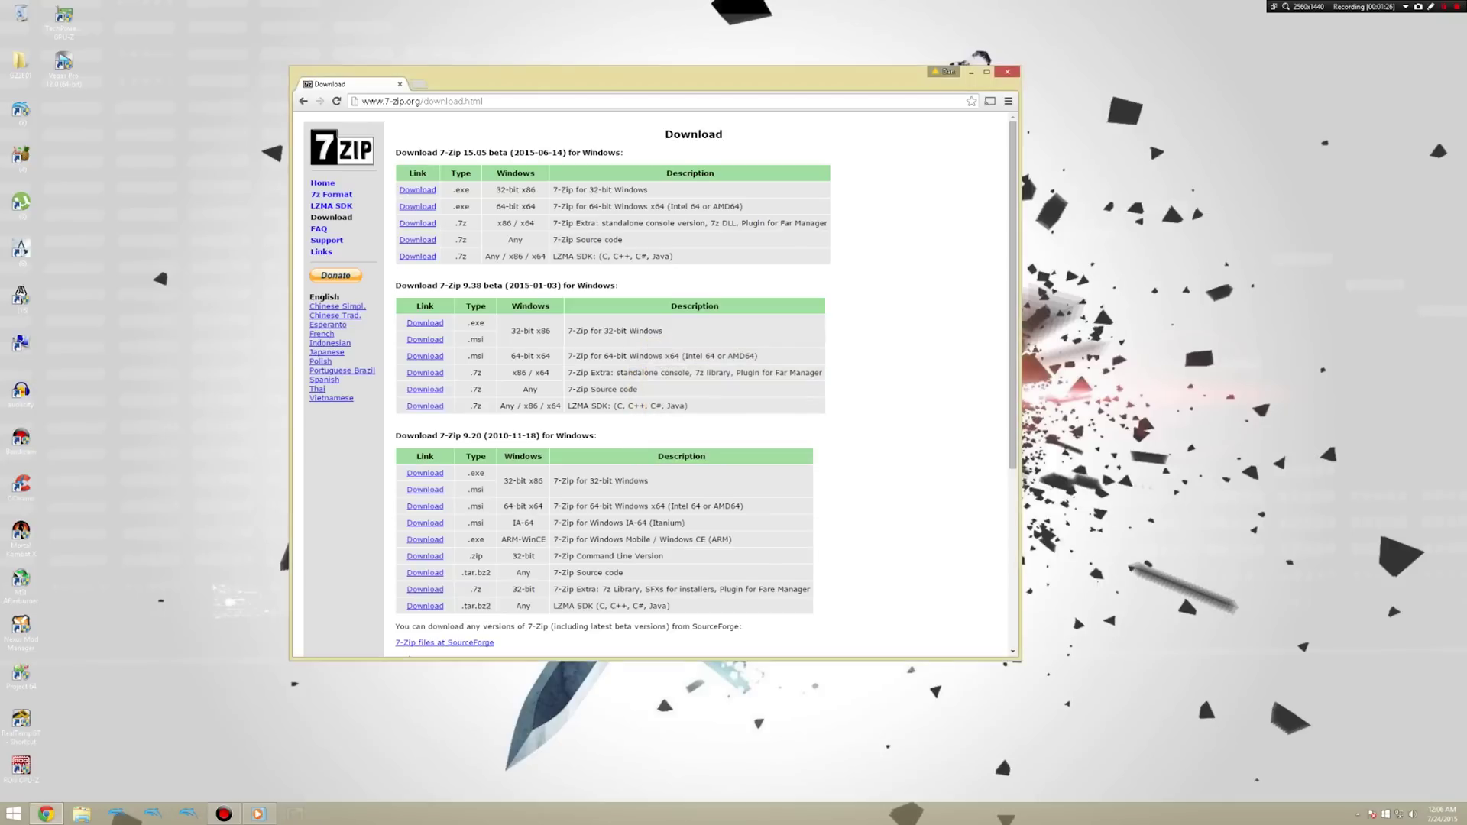
# Search the web for directx and open Microsoft's DirectX End-User Runtime Web Installer page
pyautogui.hotkey('ctrl', 'l')
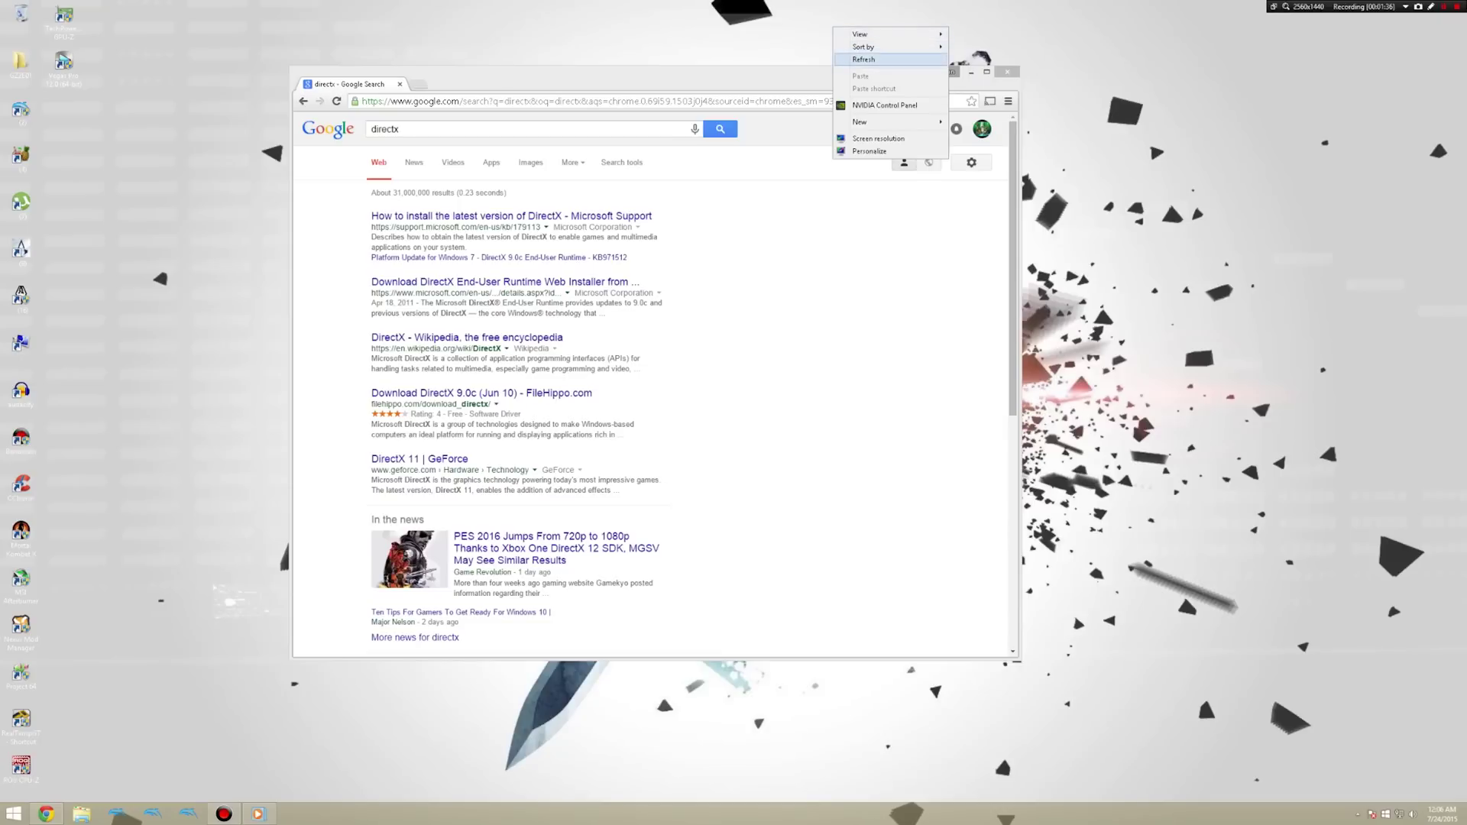
pyautogui.click(863, 59)
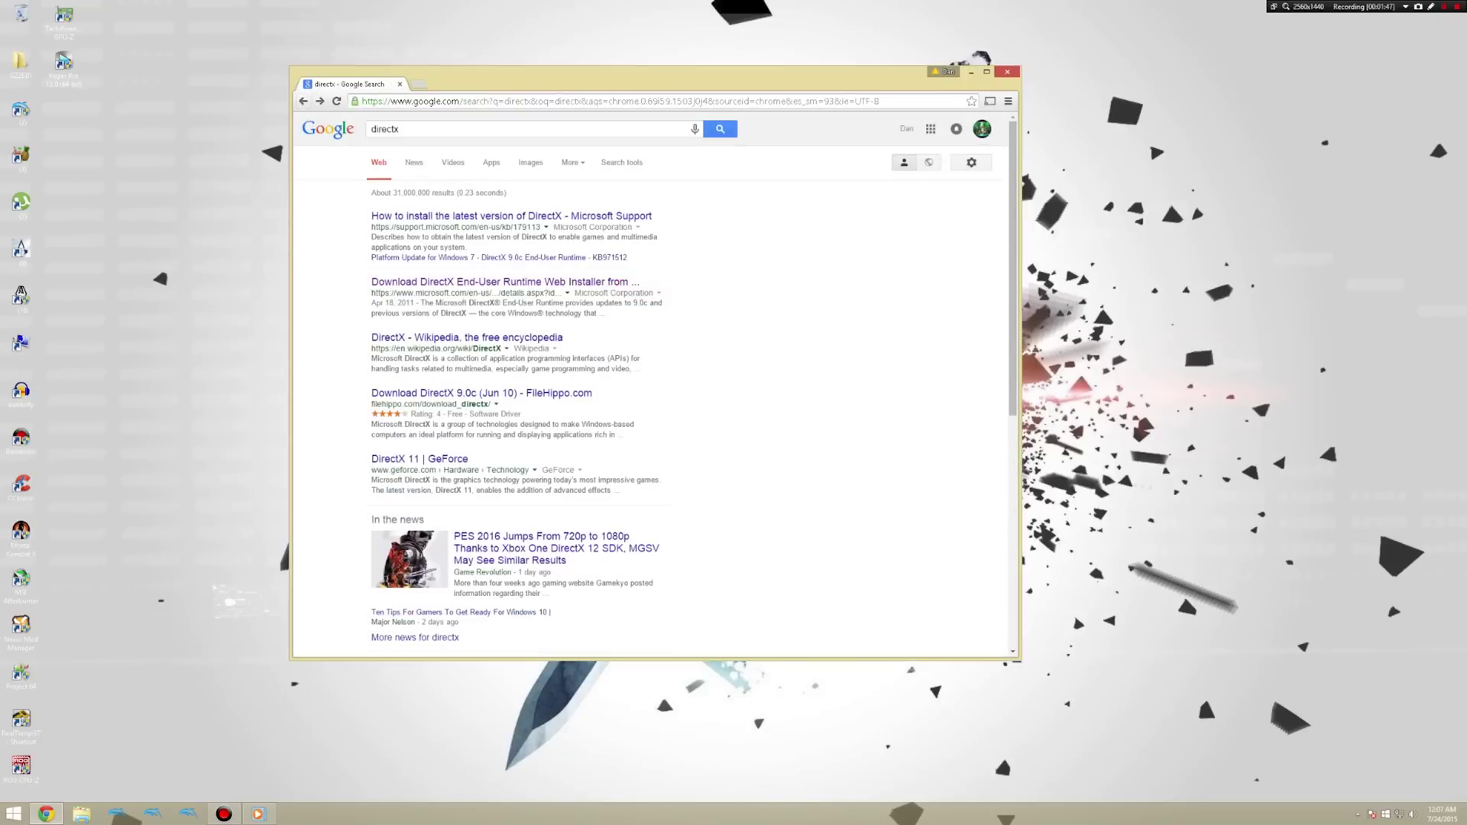
pyautogui.click(504, 282)
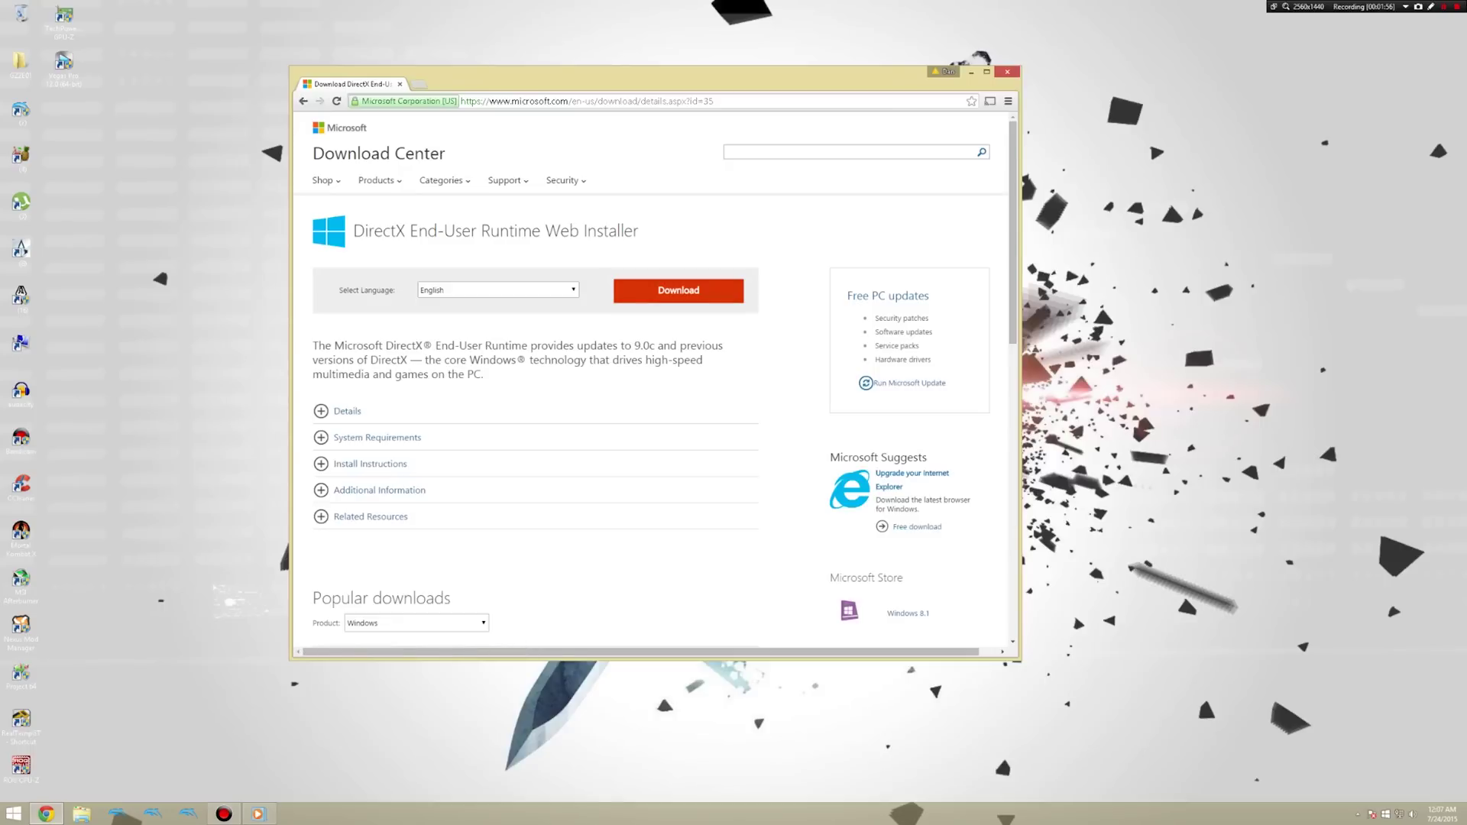
# Download the DirectX web installer without the MSN and Bing offer, and complete its setup with the license accepted and no Bing Bar
pyautogui.click(678, 291)
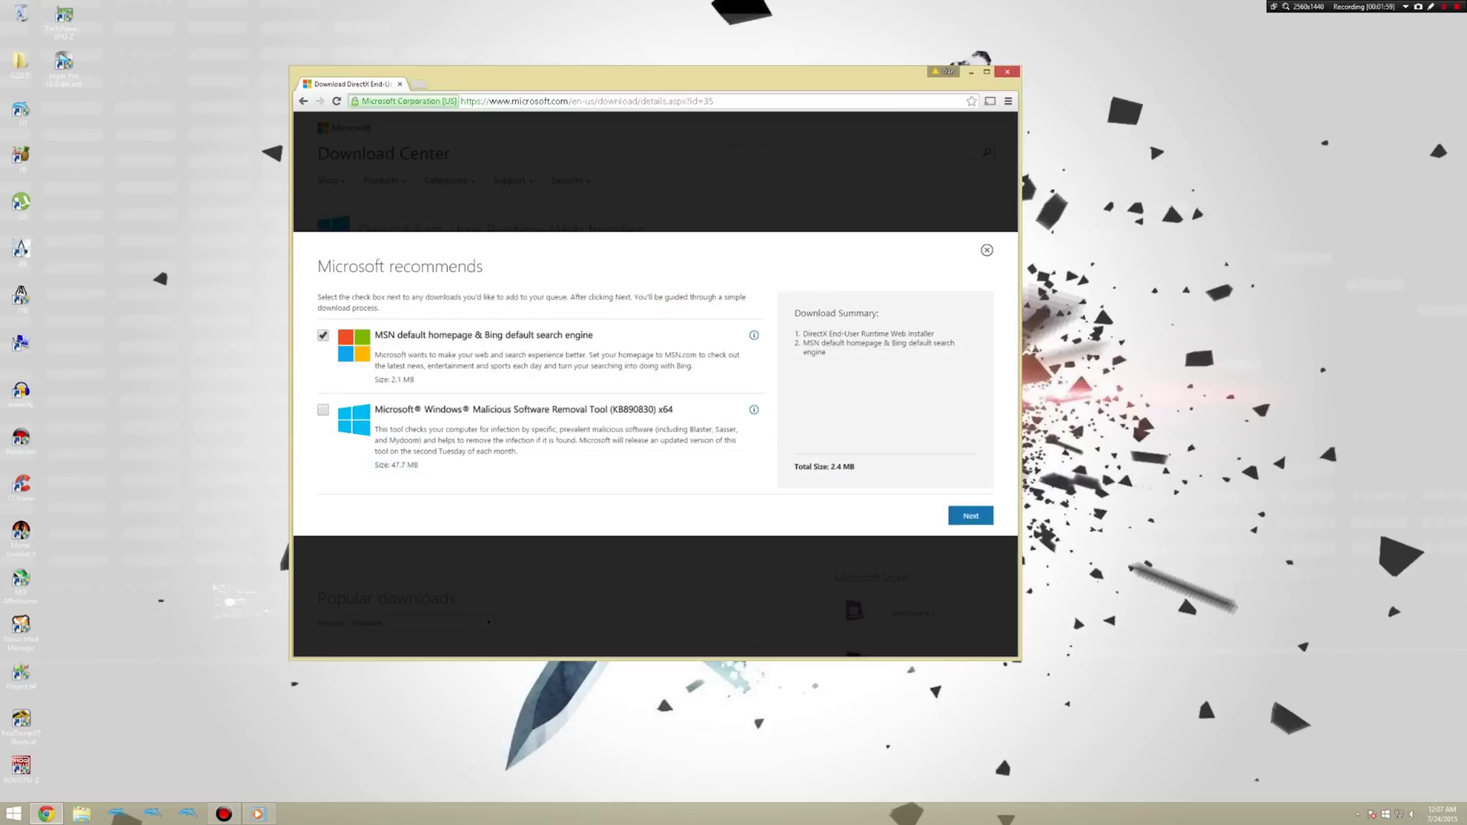
pyautogui.click(322, 335)
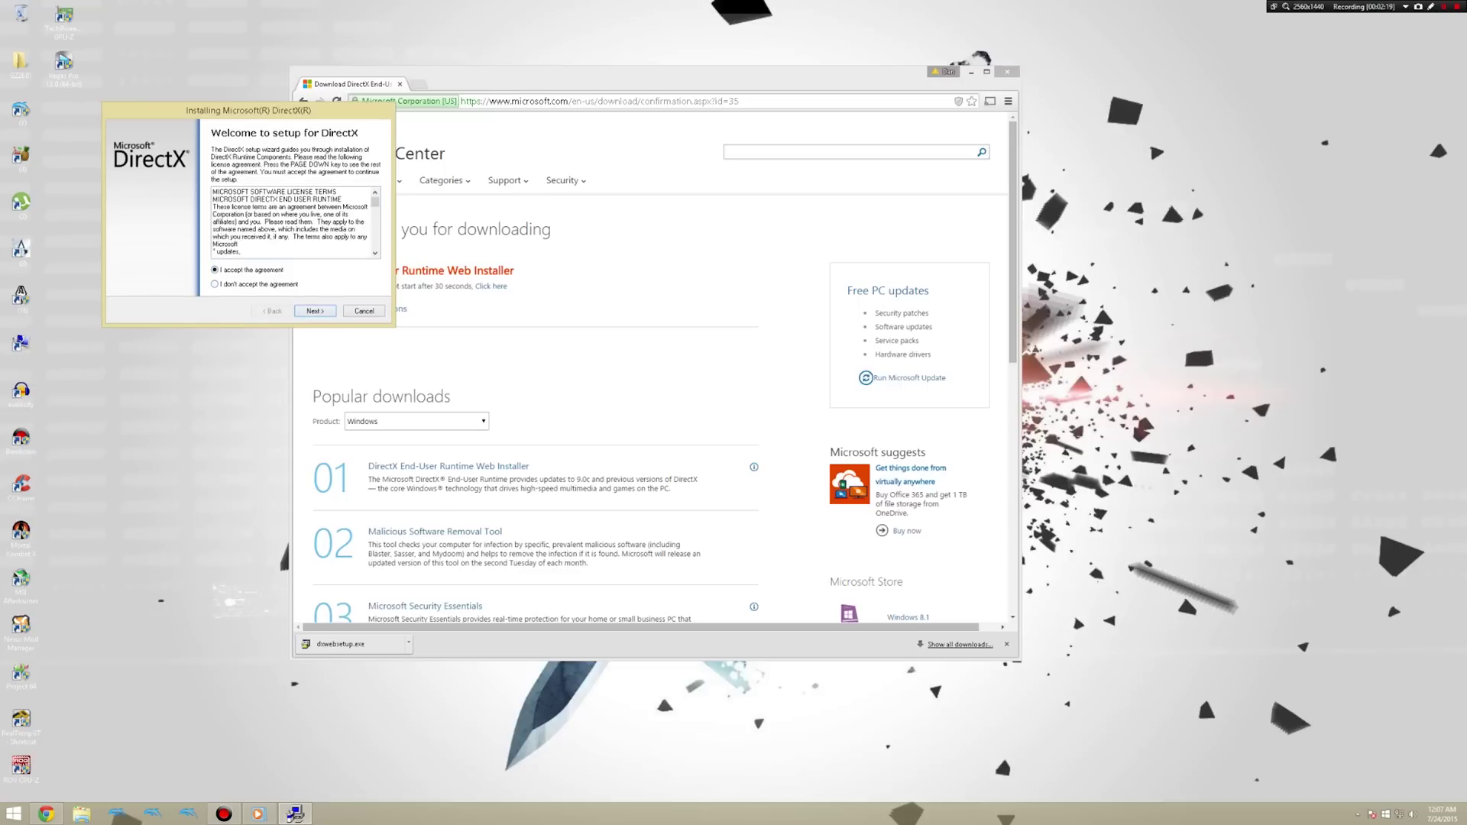
pyautogui.press('Return')
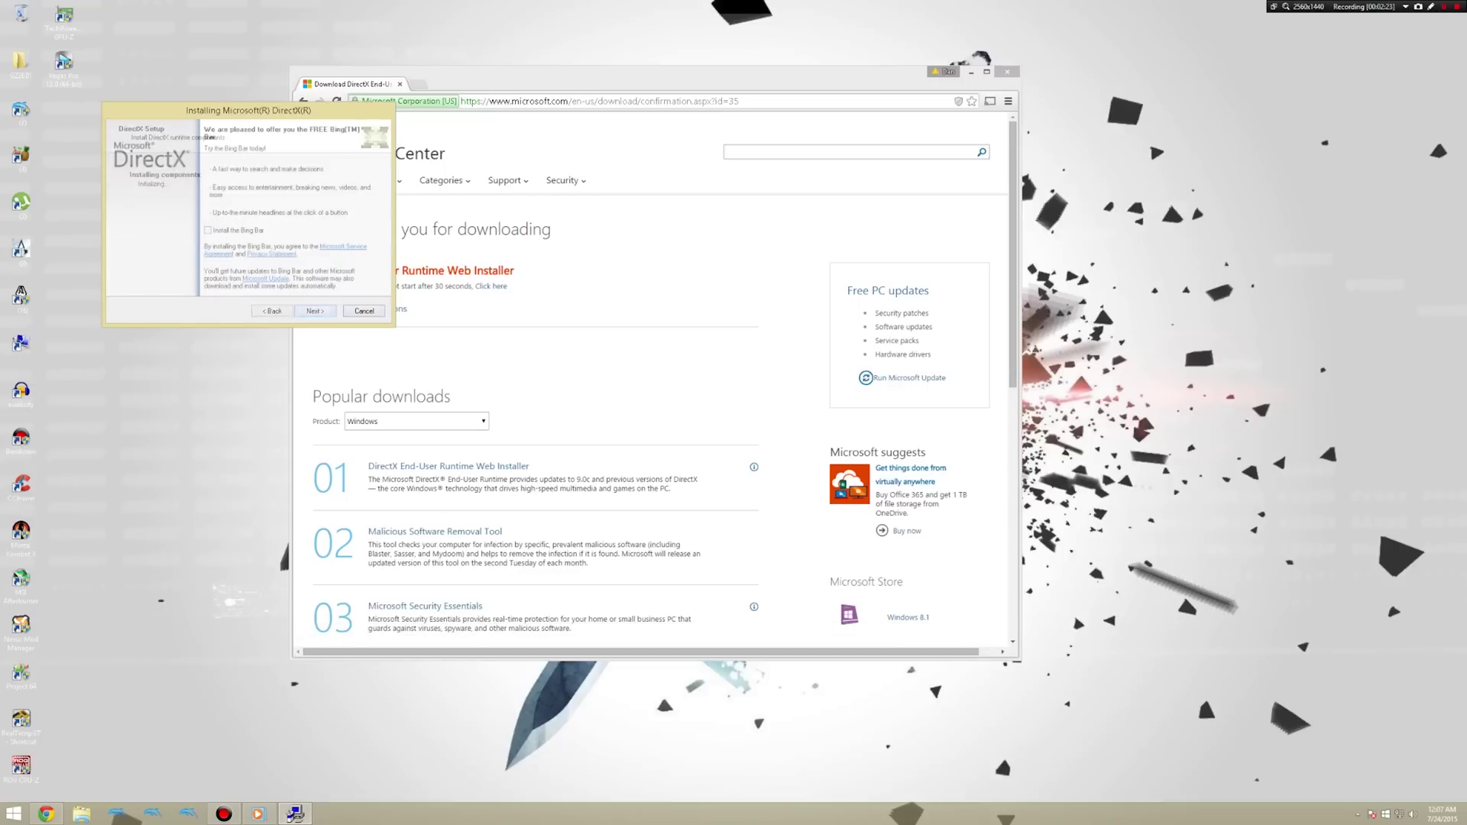
pyautogui.press('Return')
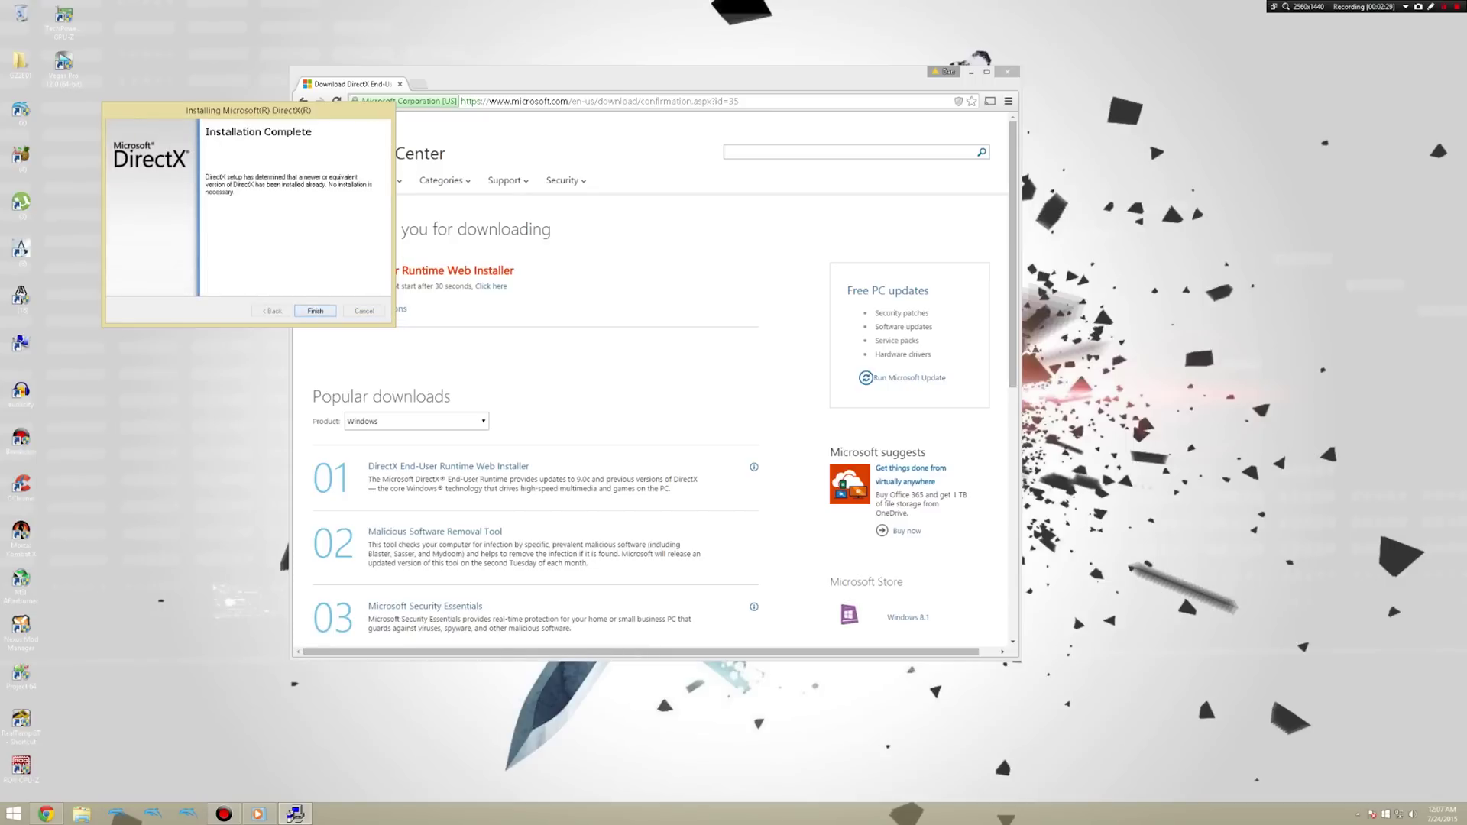
pyautogui.press('Return')
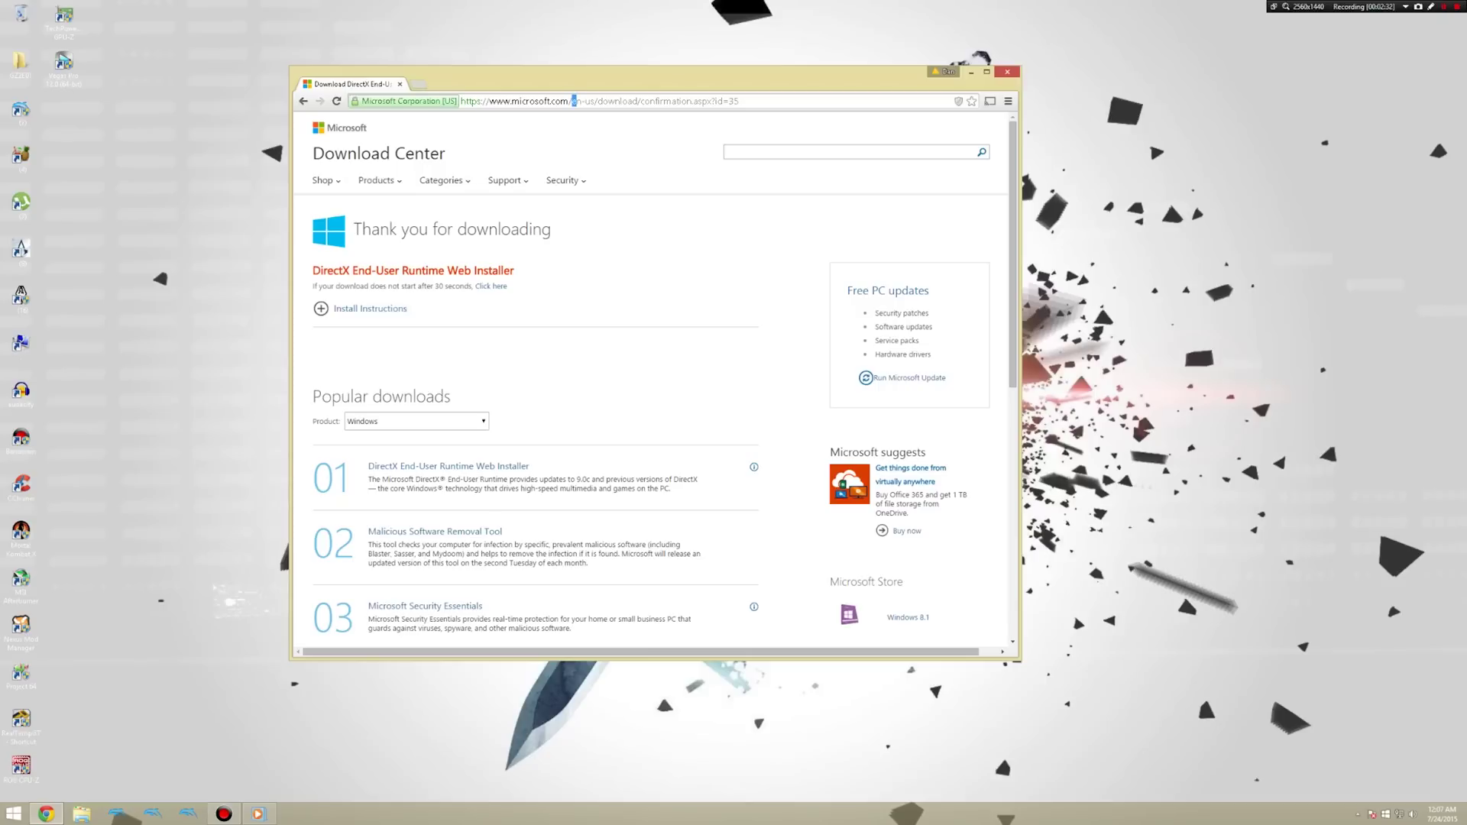
# Search the web for visual c++ and open the Visual C++ Redistributable Packages for Visual Studio 2013 download page
pyautogui.click(583, 101)
pyautogui.write('c++')
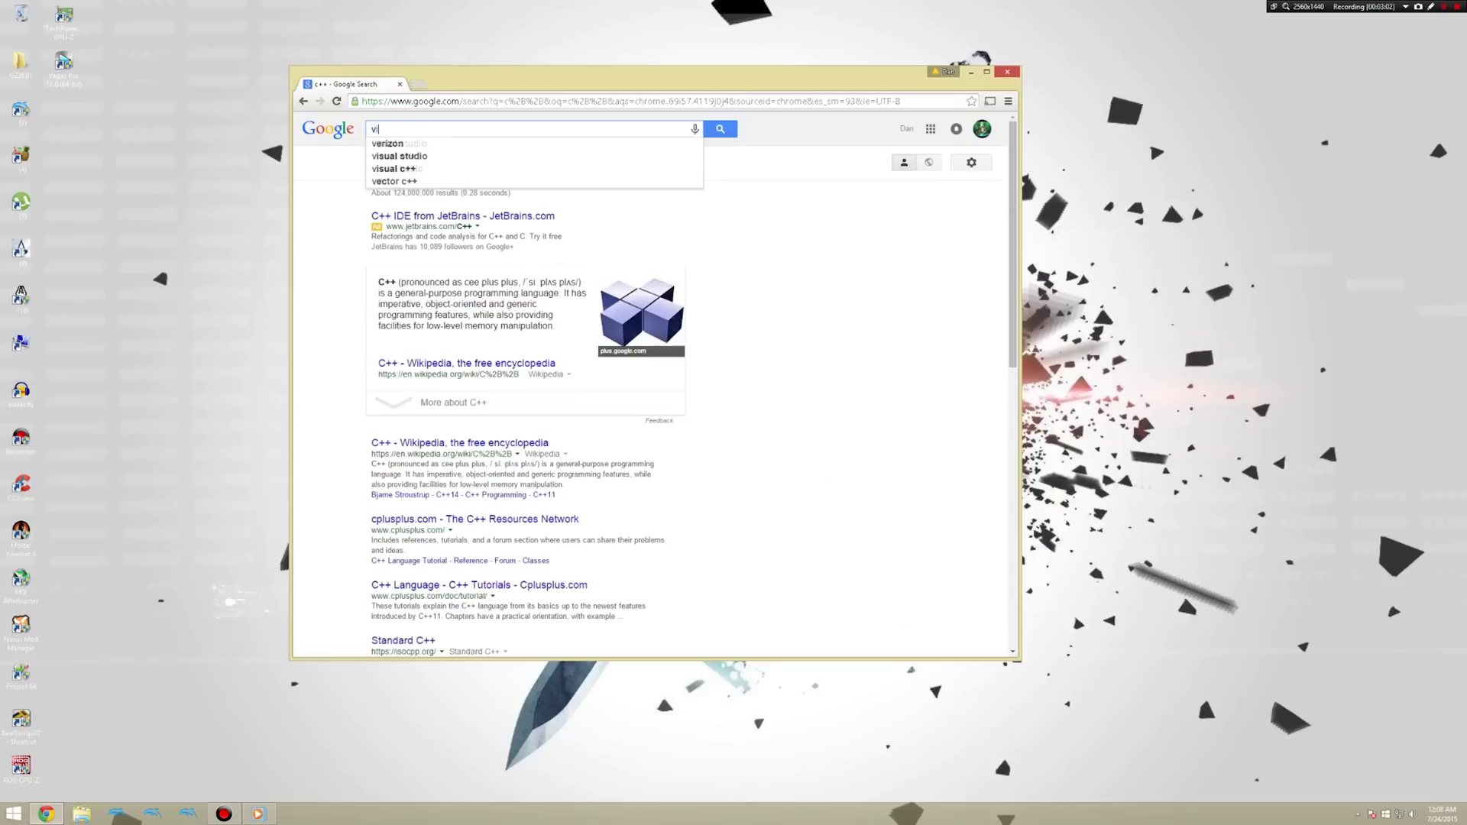
pyautogui.write('sual')
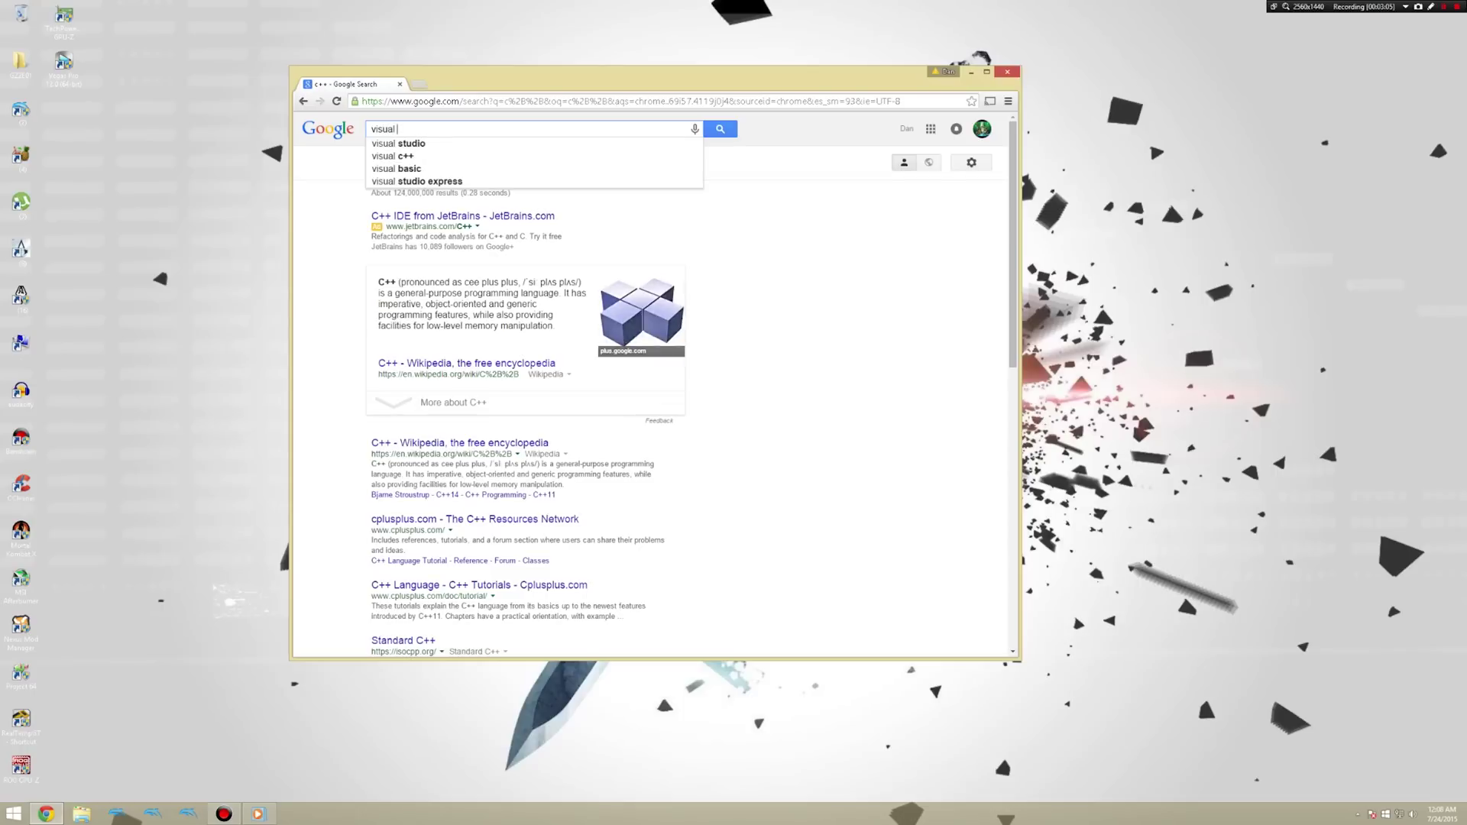
pyautogui.write(' c++')
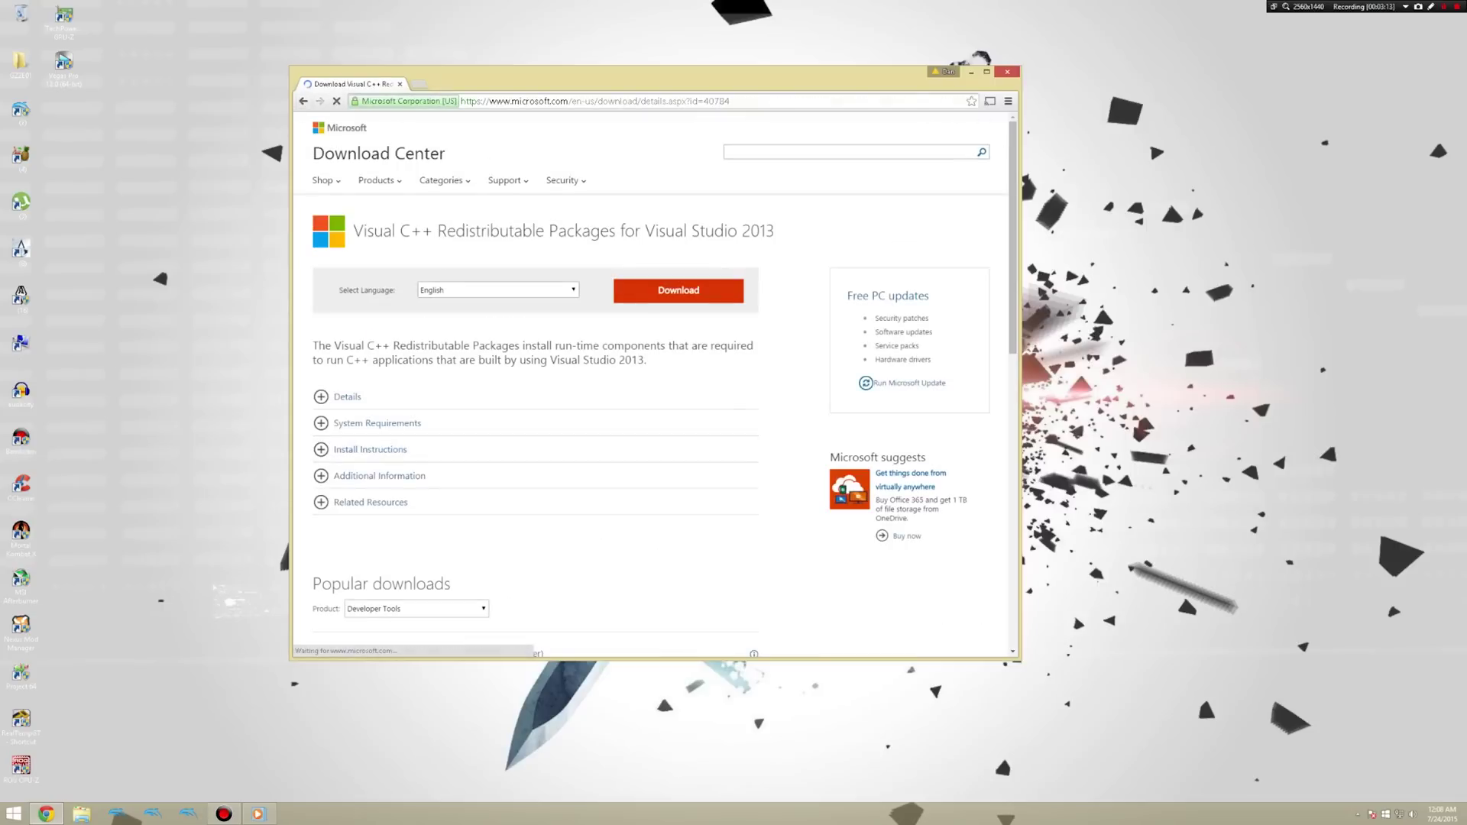
# Download vcredist_x64.exe and use it to repair the Microsoft Visual C++ 2013 Redistributable (x64) installation
pyautogui.click(678, 291)
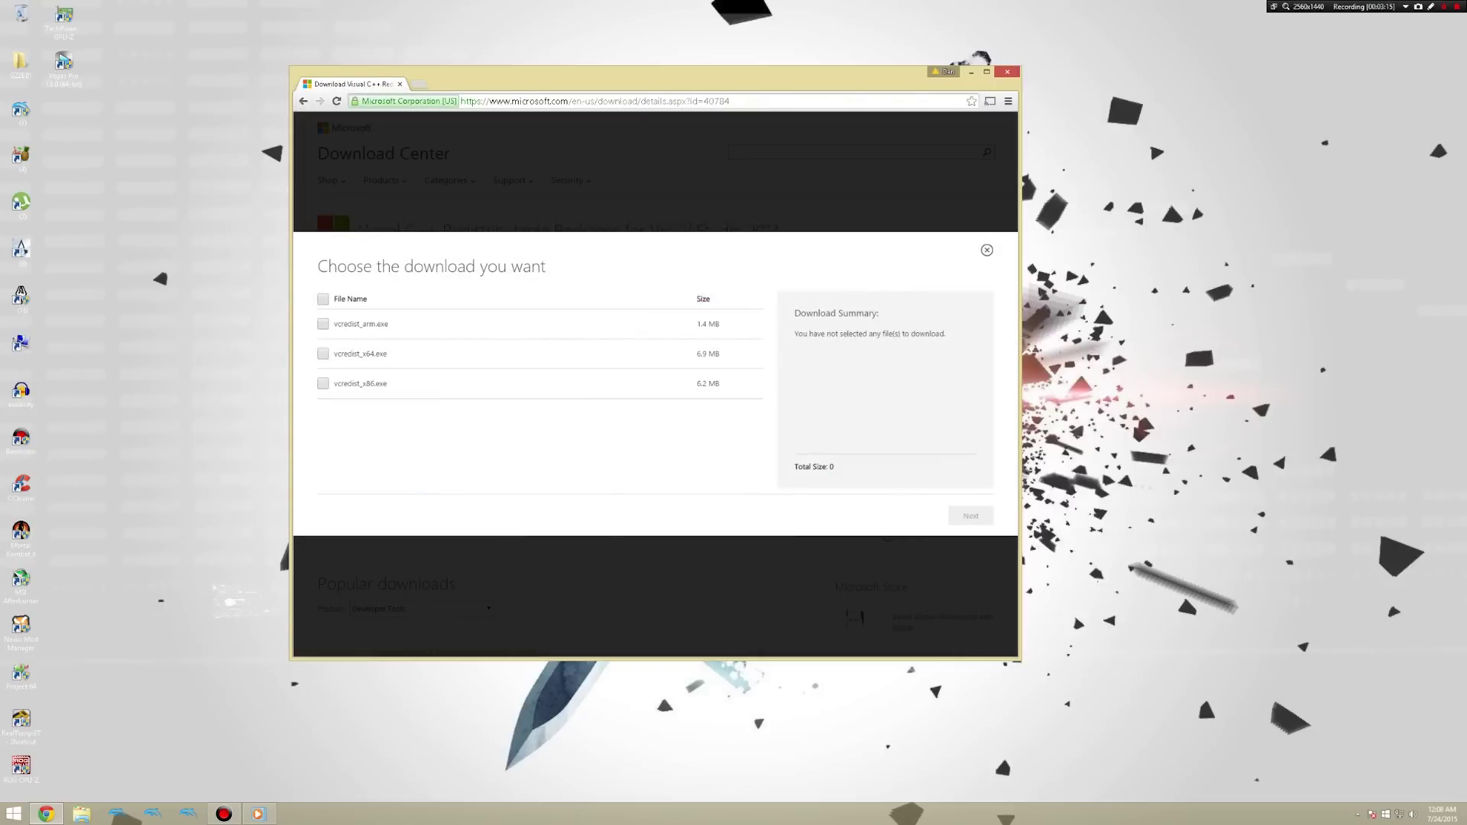
pyautogui.click(323, 354)
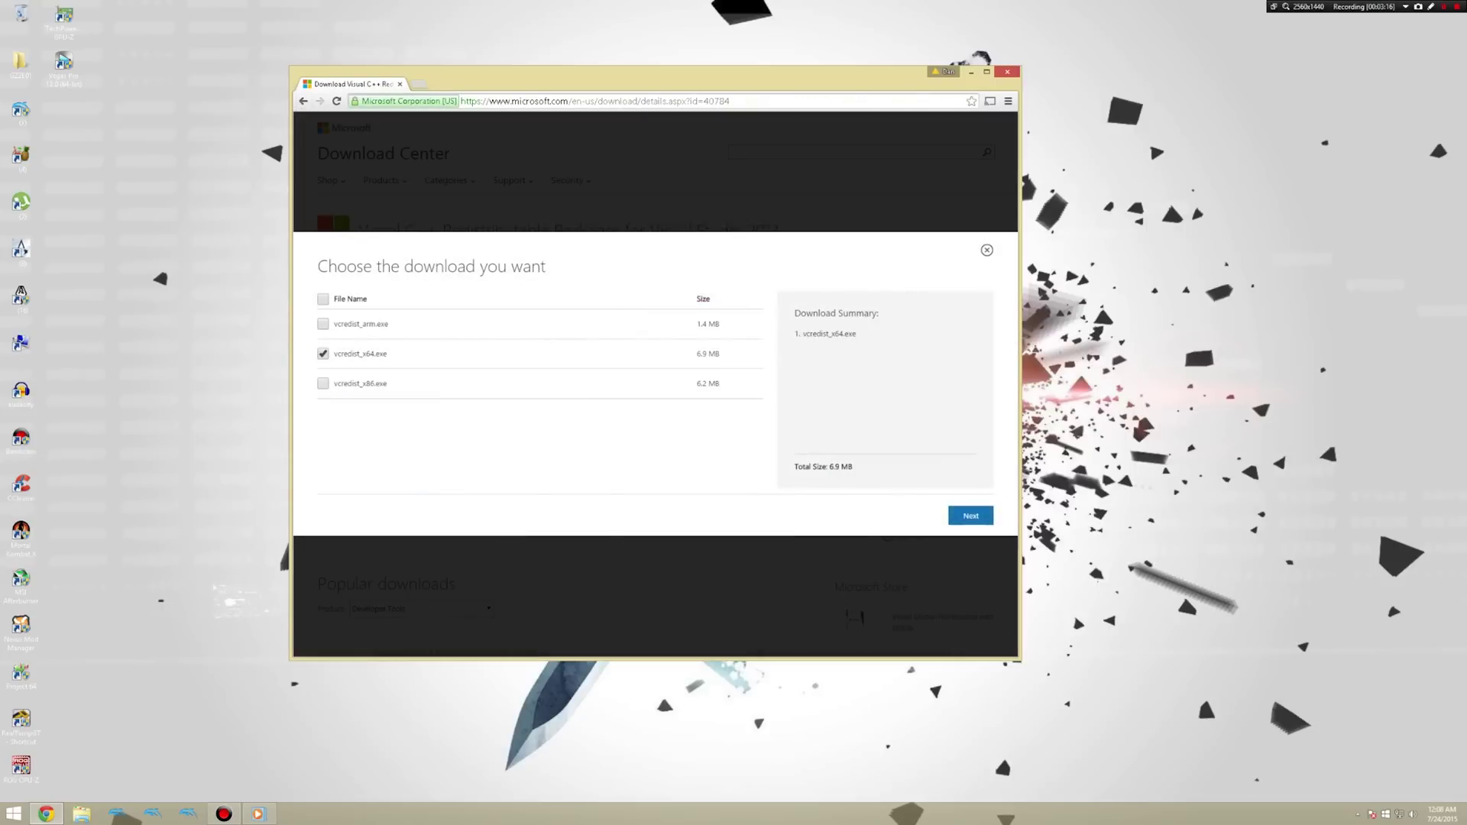
pyautogui.click(970, 516)
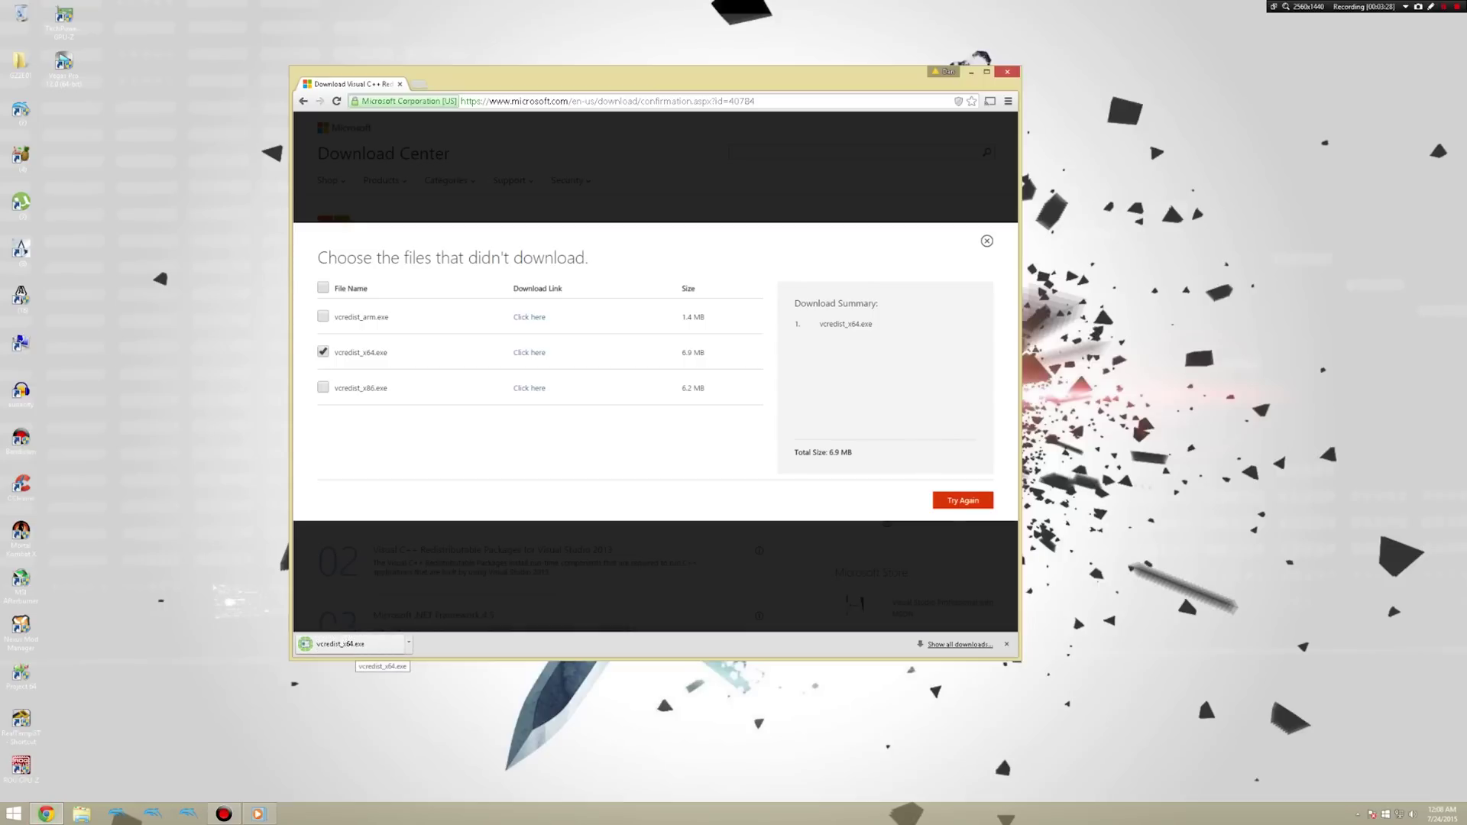
pyautogui.click(355, 645)
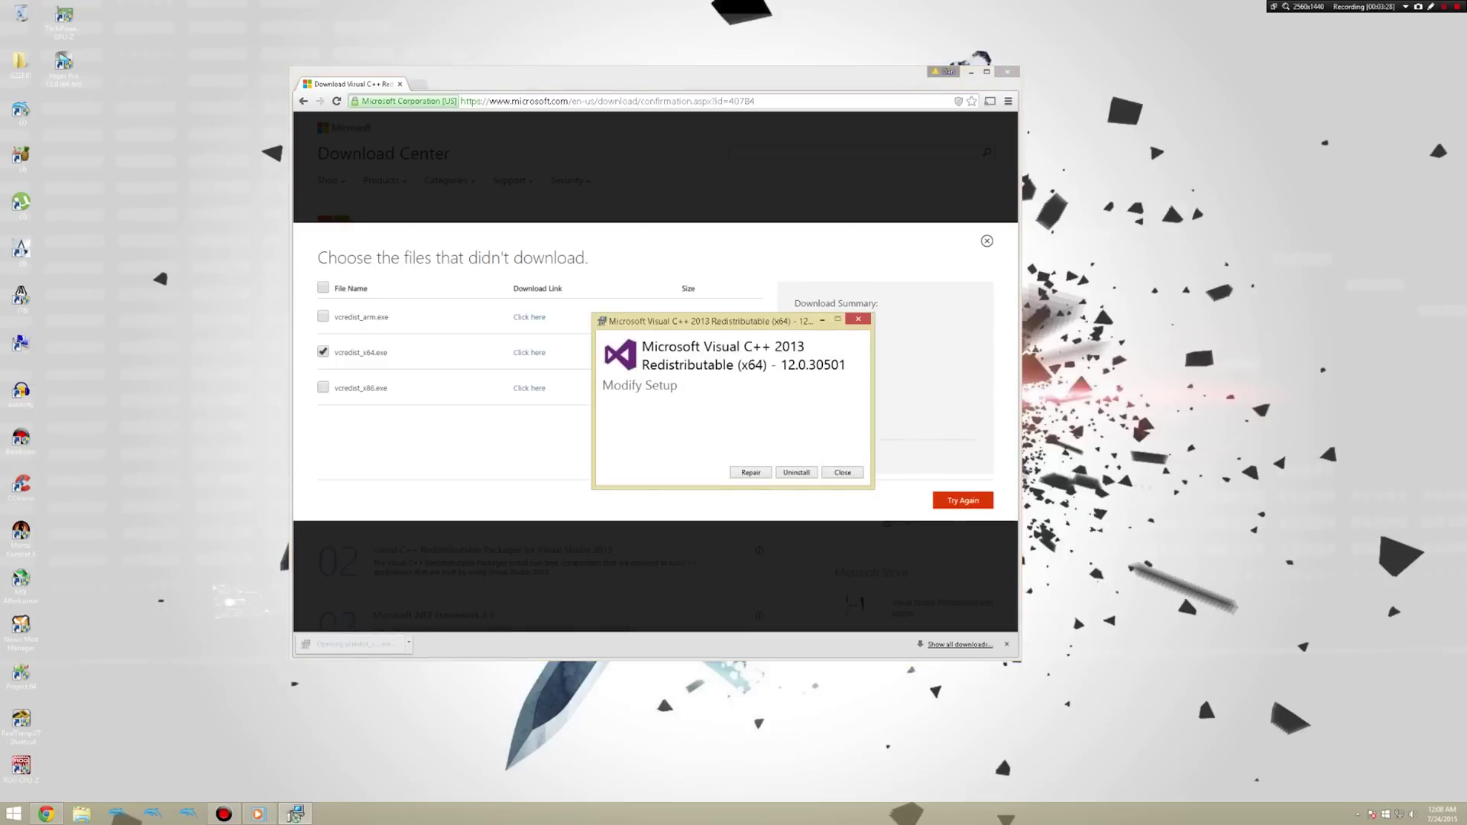
pyautogui.click(749, 472)
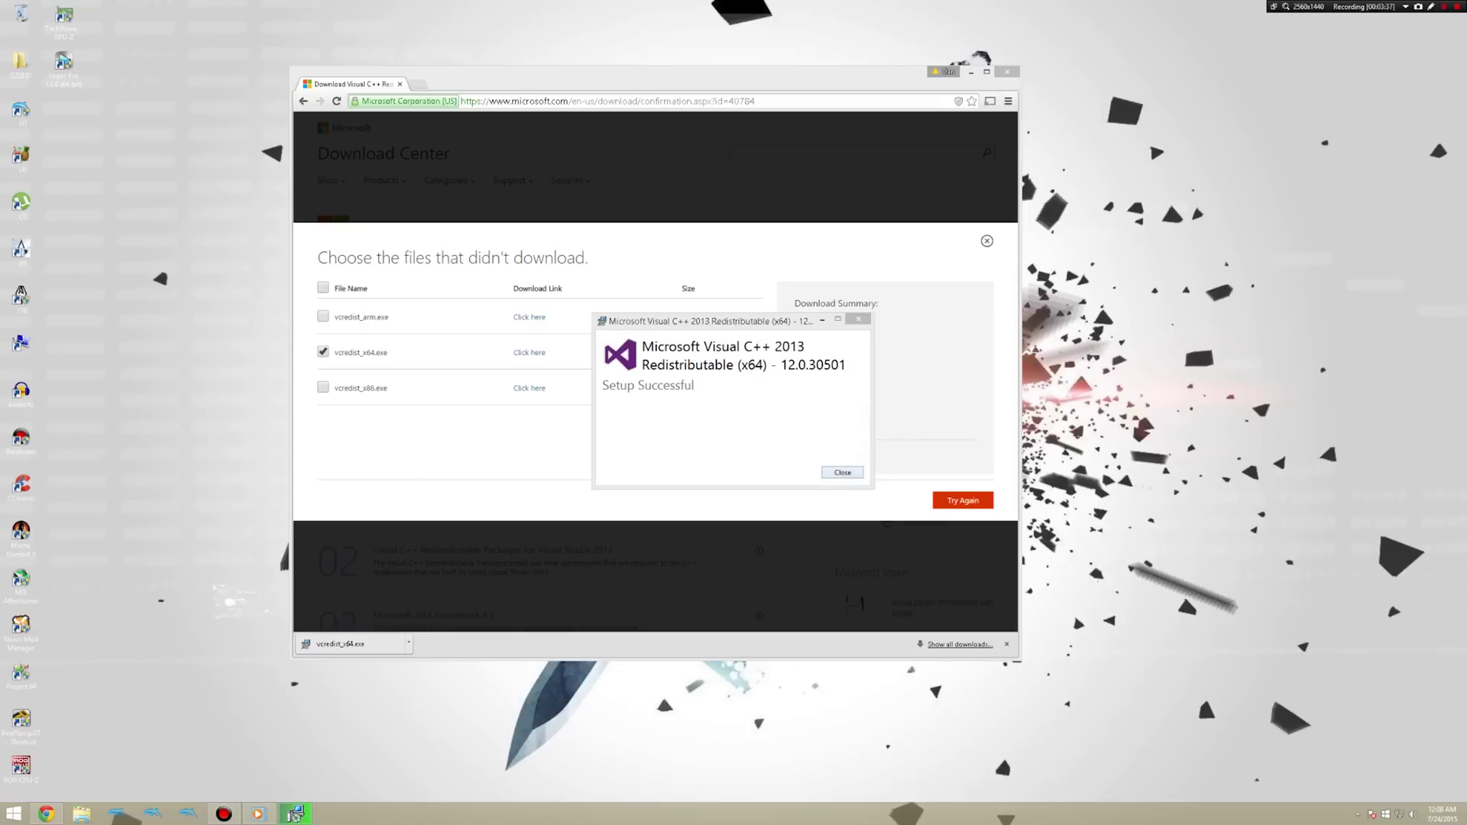
pyautogui.press('Return')
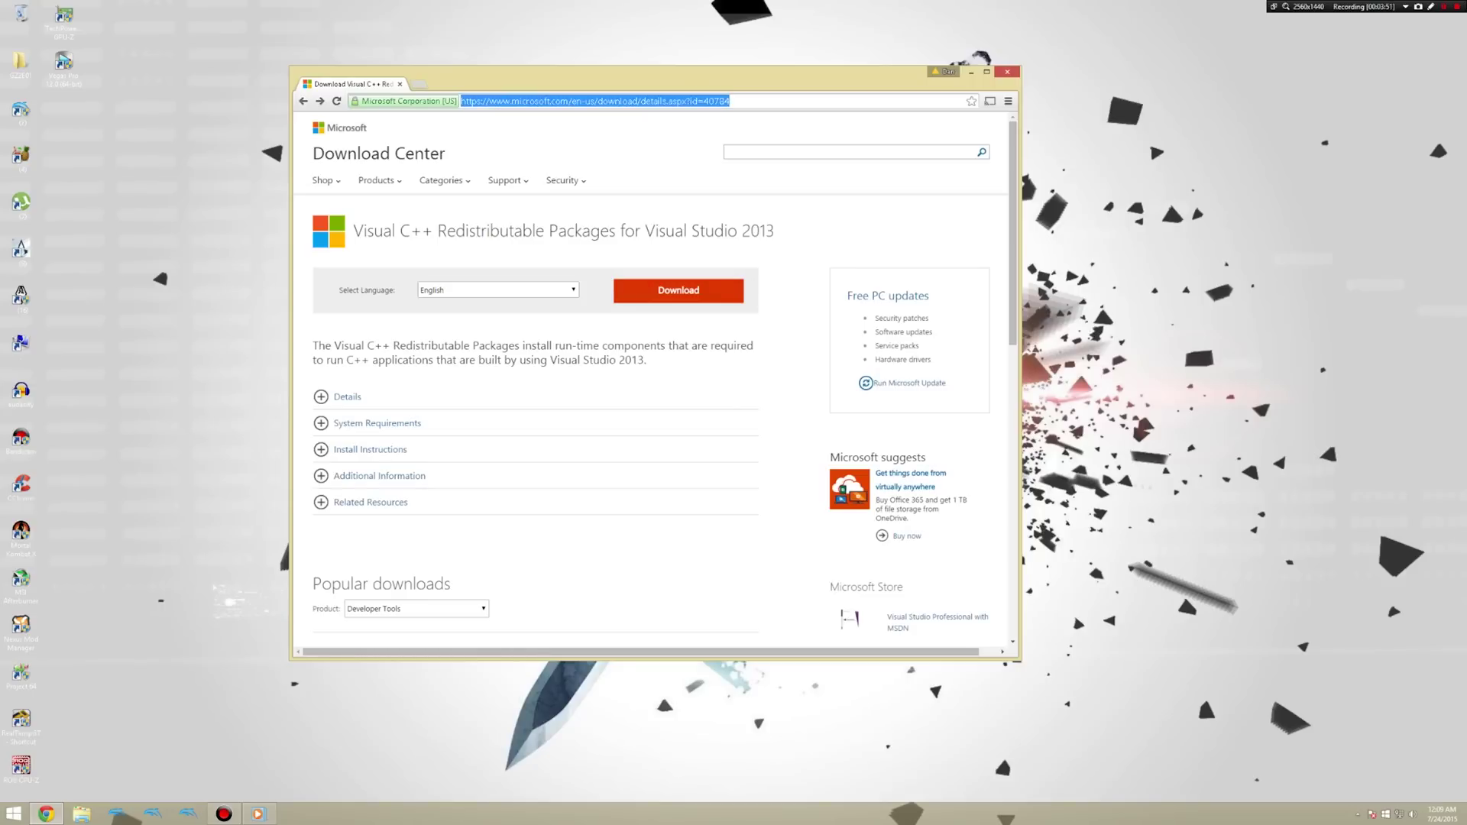
# Search the web for dolphin and open the Dolphin Emulator site's page of downloadable development versions
pyautogui.write('d')
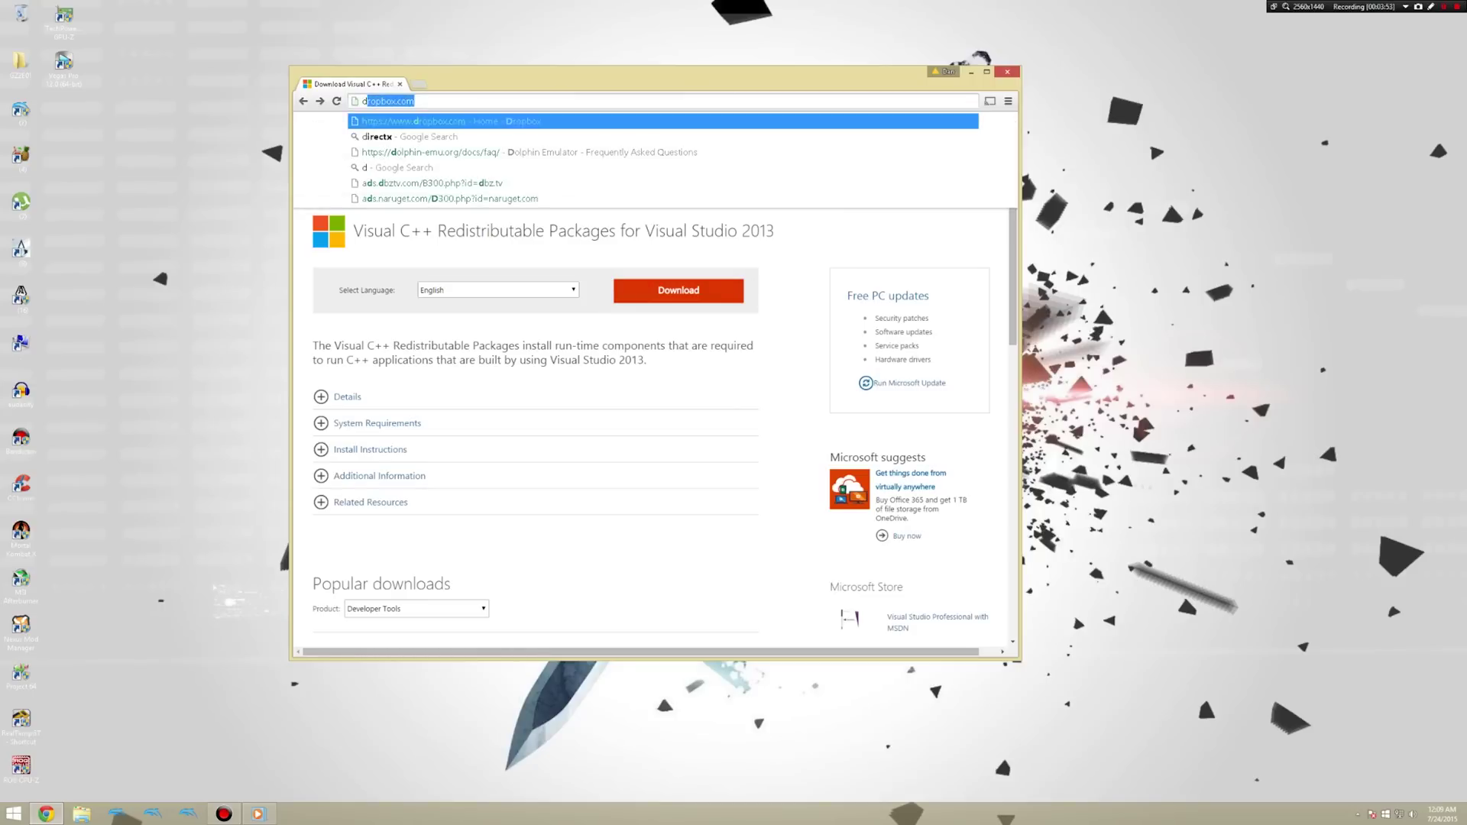
pyautogui.write('olp')
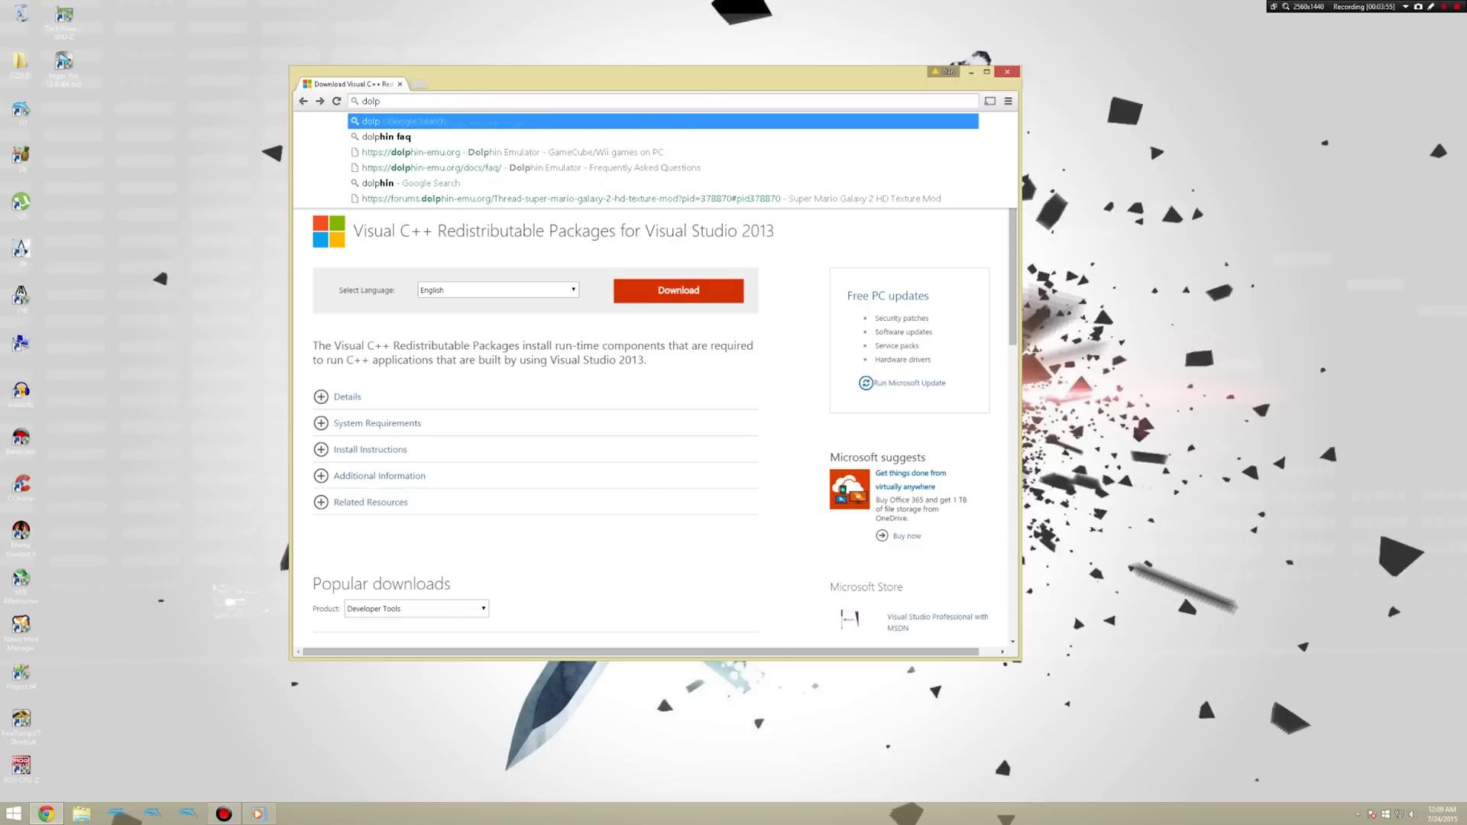
pyautogui.write('hi')
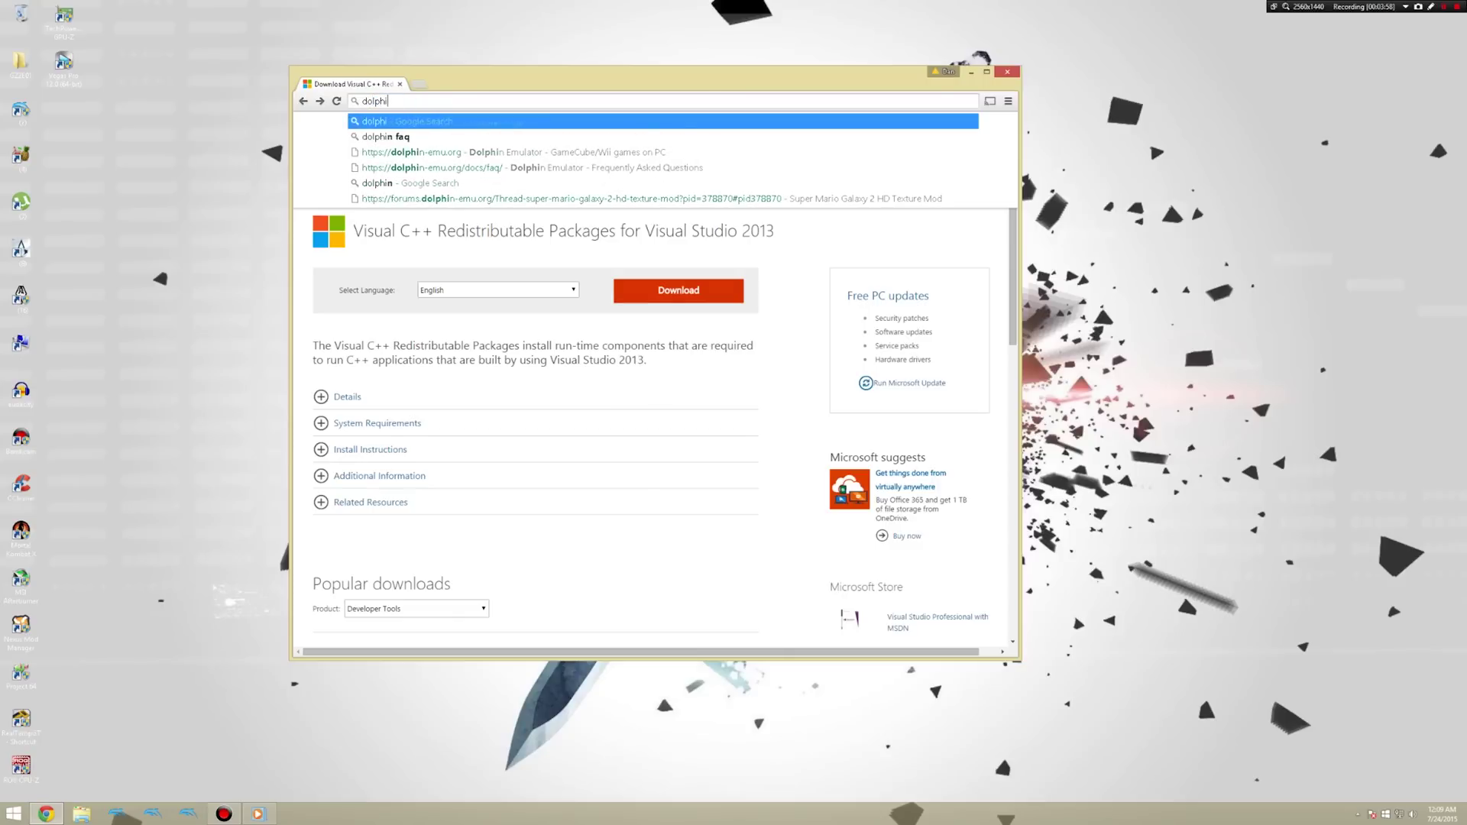
pyautogui.write('n')
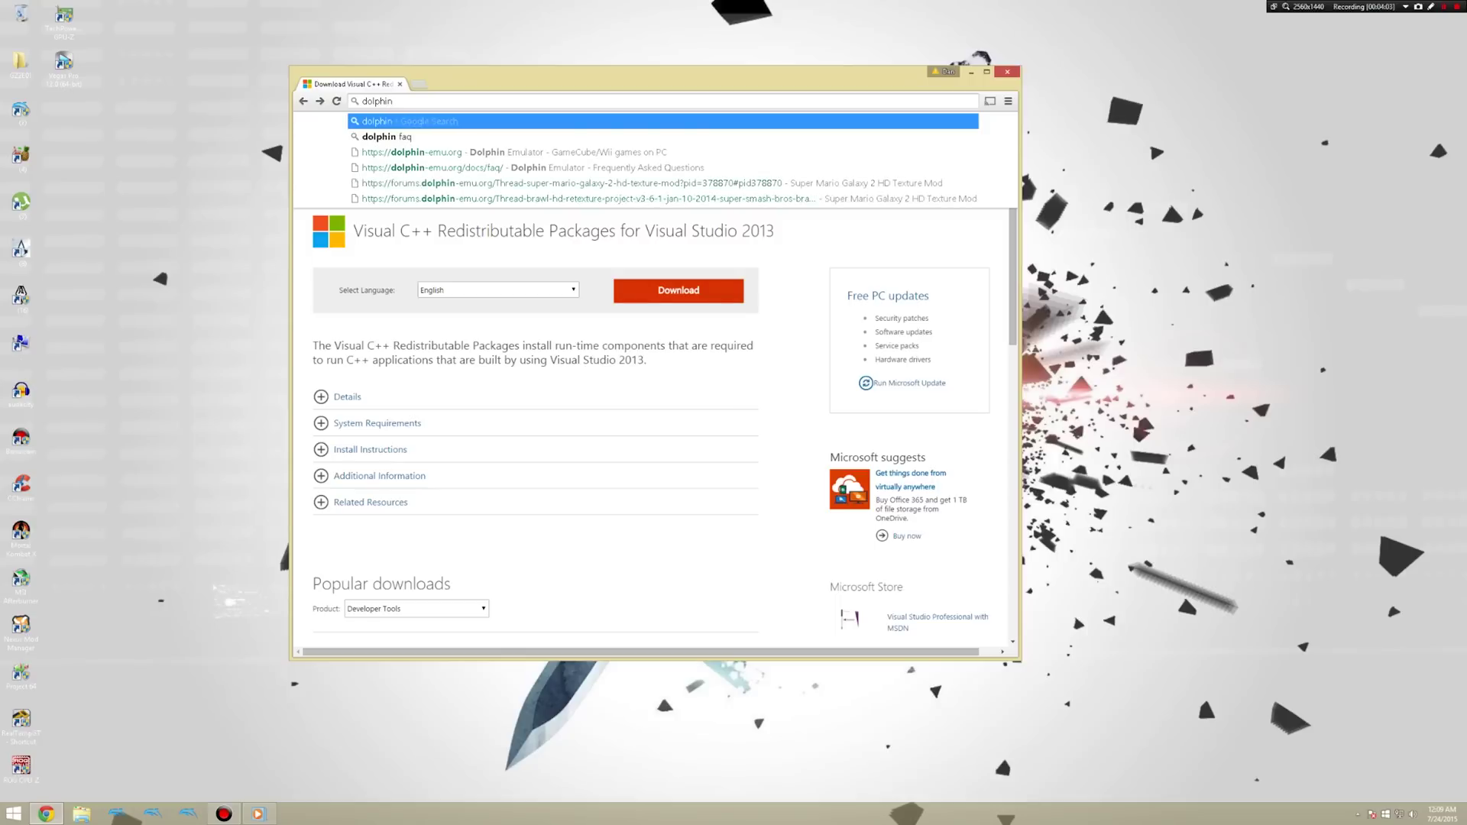
pyautogui.press('Return')
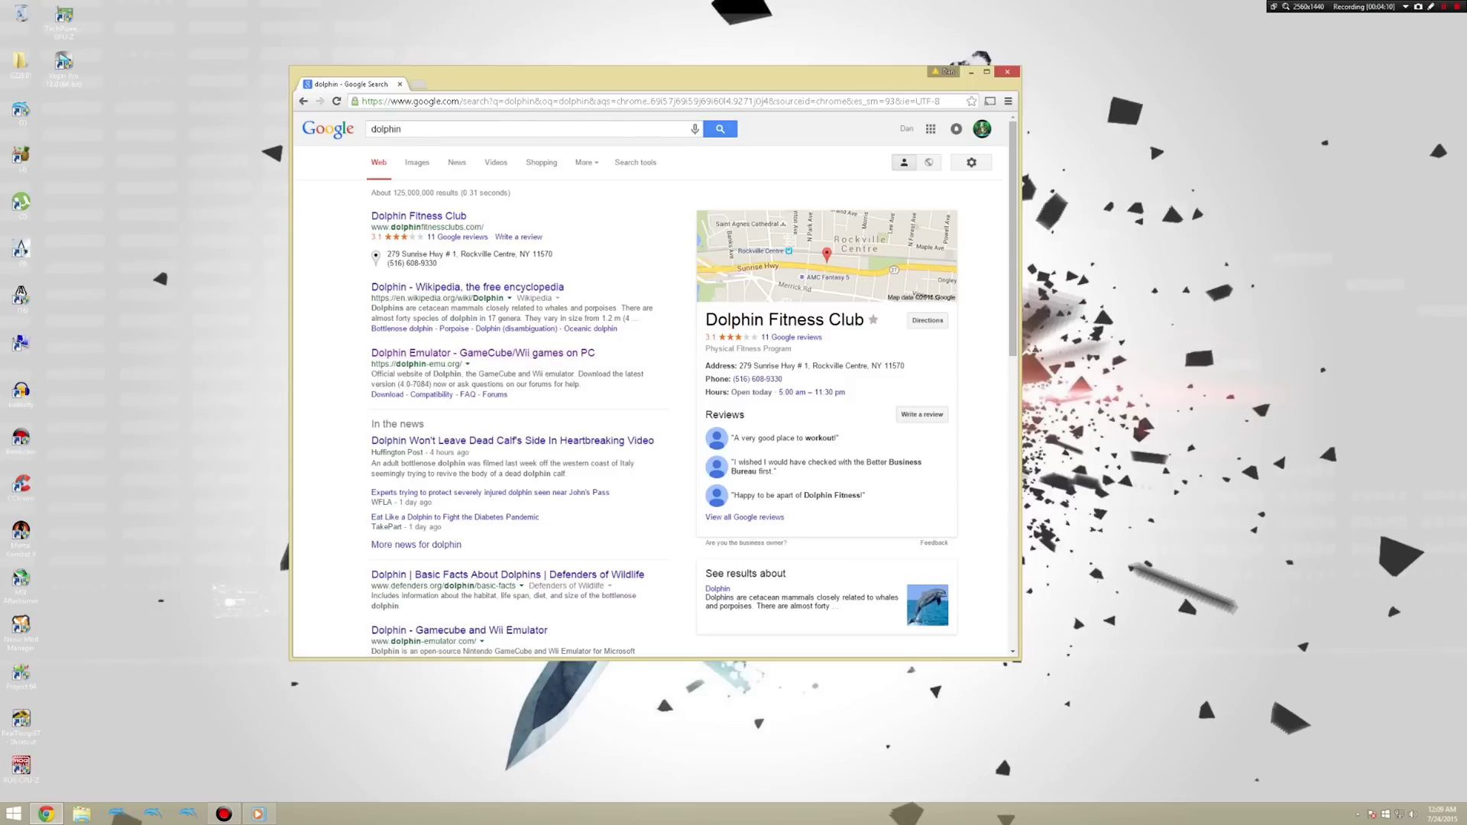
pyautogui.click(482, 353)
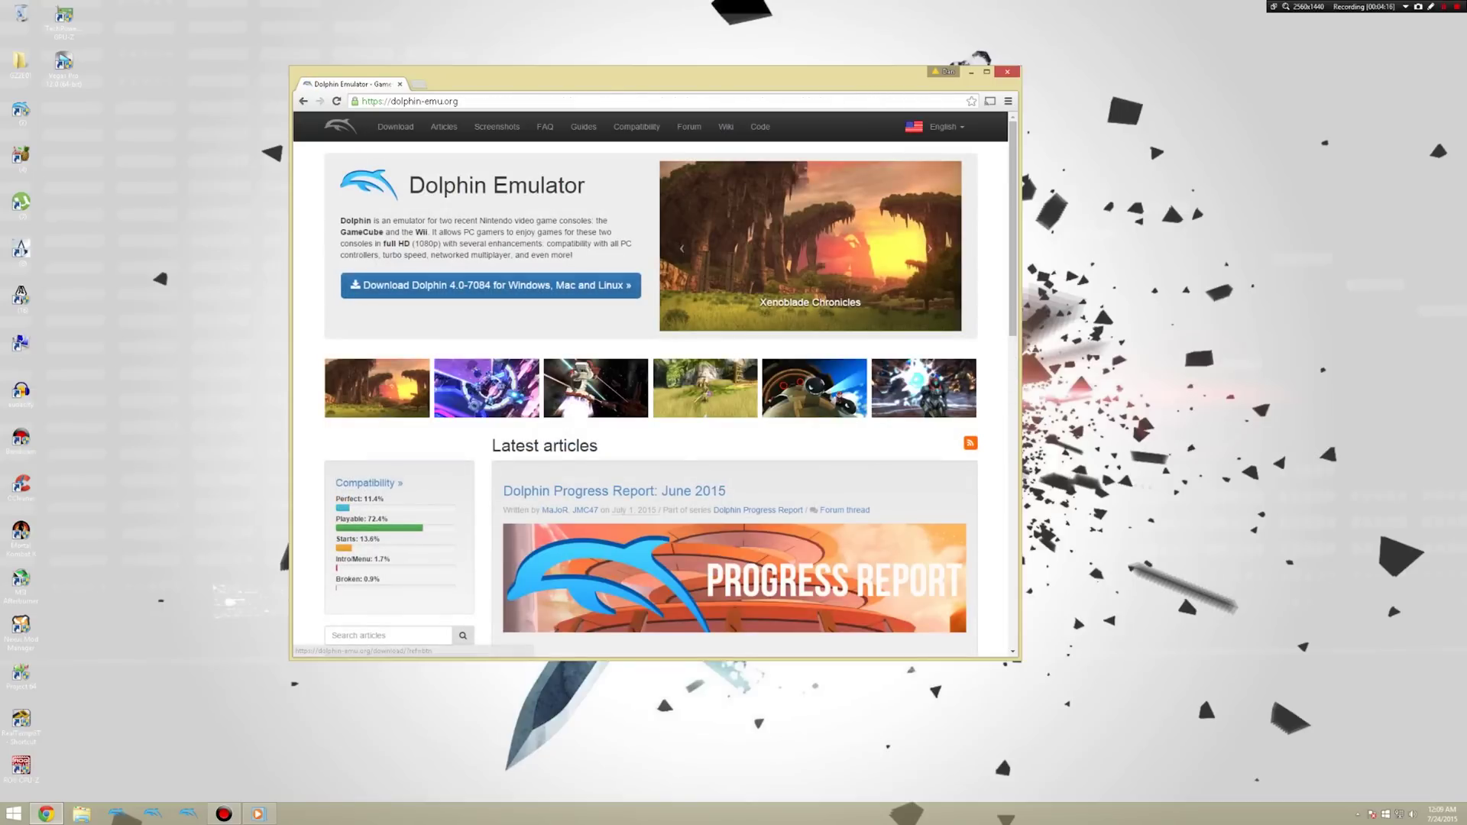
pyautogui.click(491, 285)
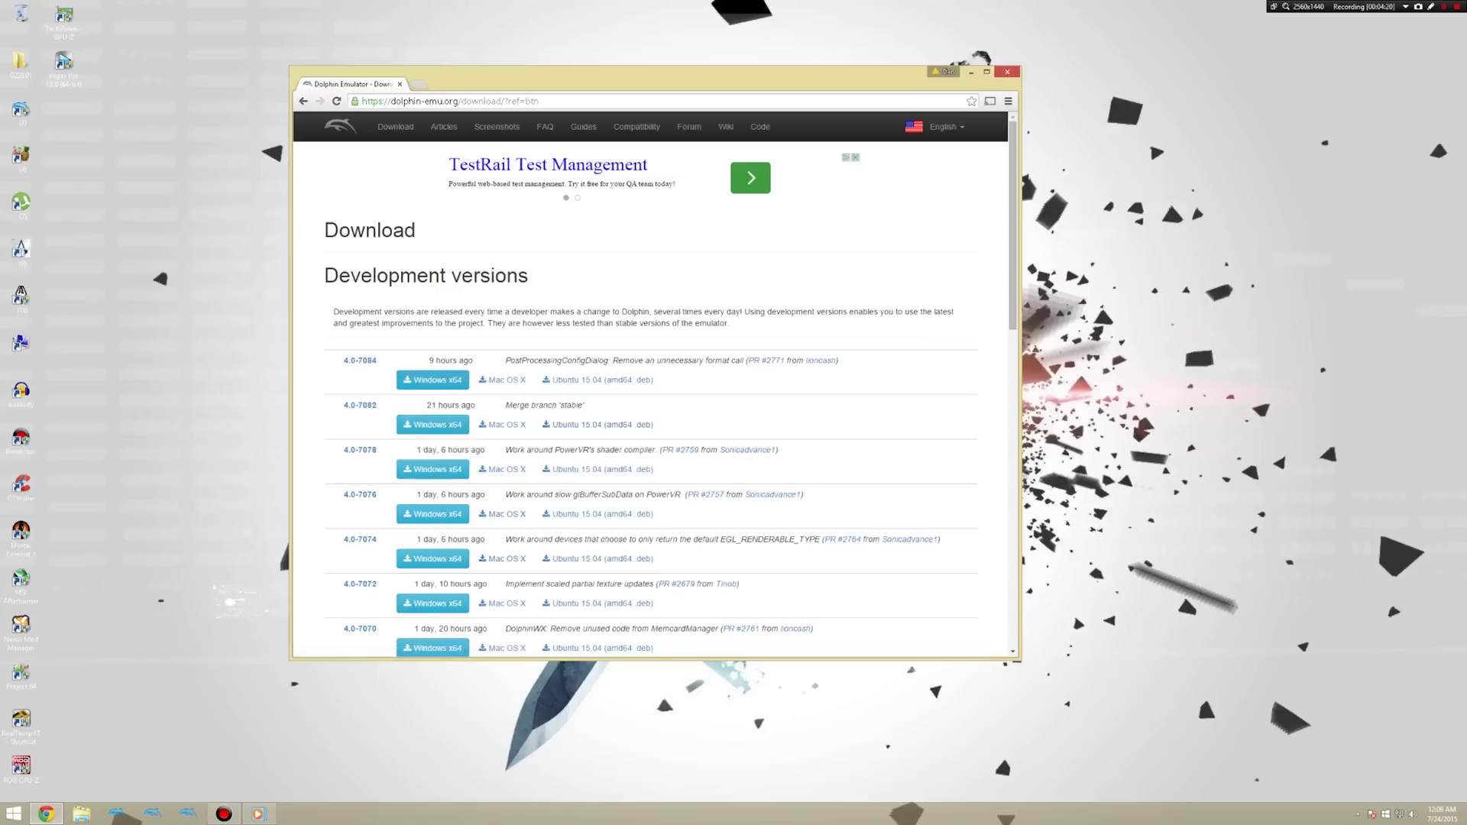
# Download the Windows x64 build of Dolphin 4.0-7084 and extract its archive into the Downloads folder without replacing existing files
pyautogui.click(431, 379)
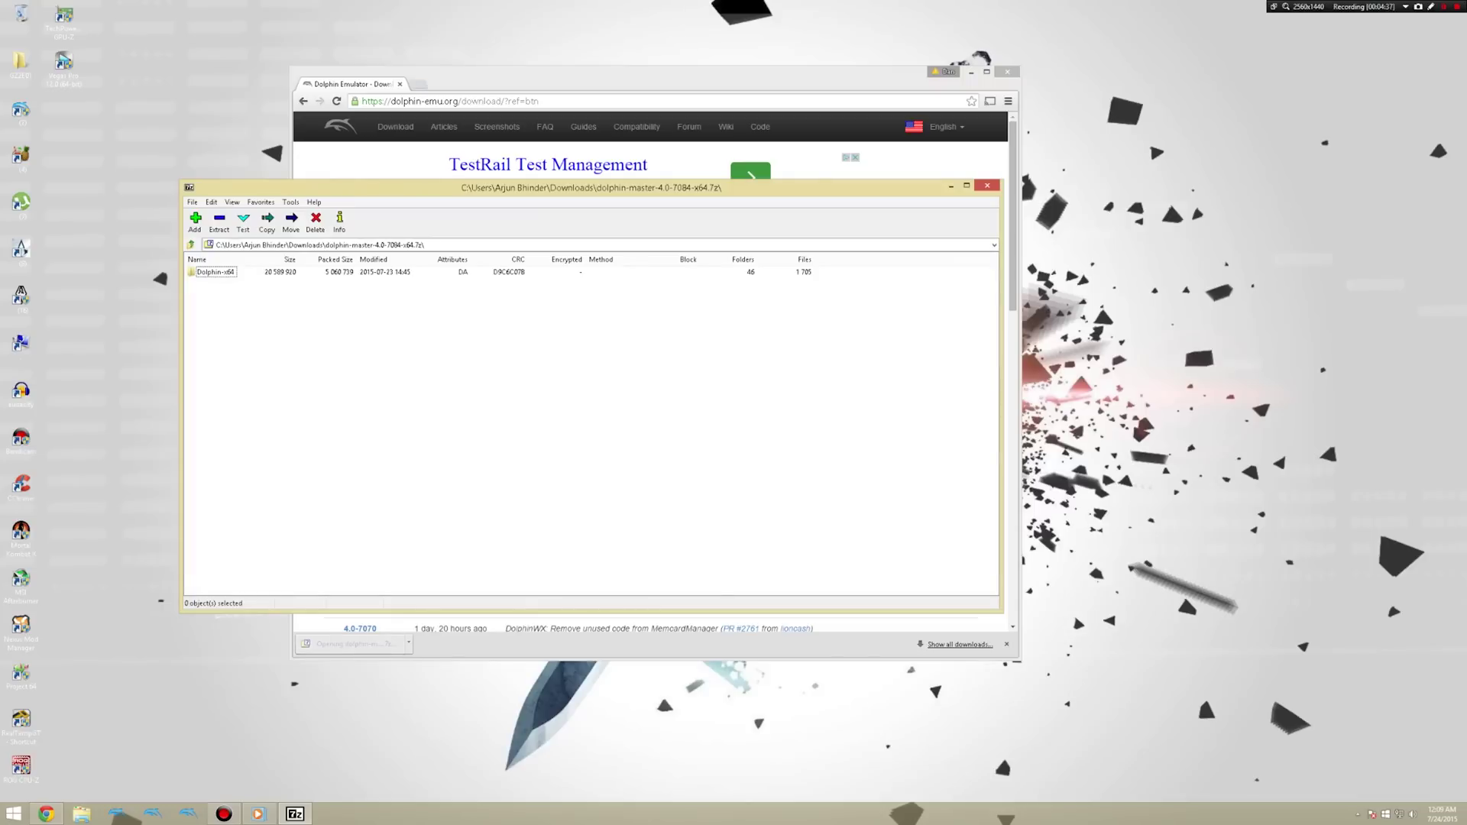
pyautogui.click(266, 221)
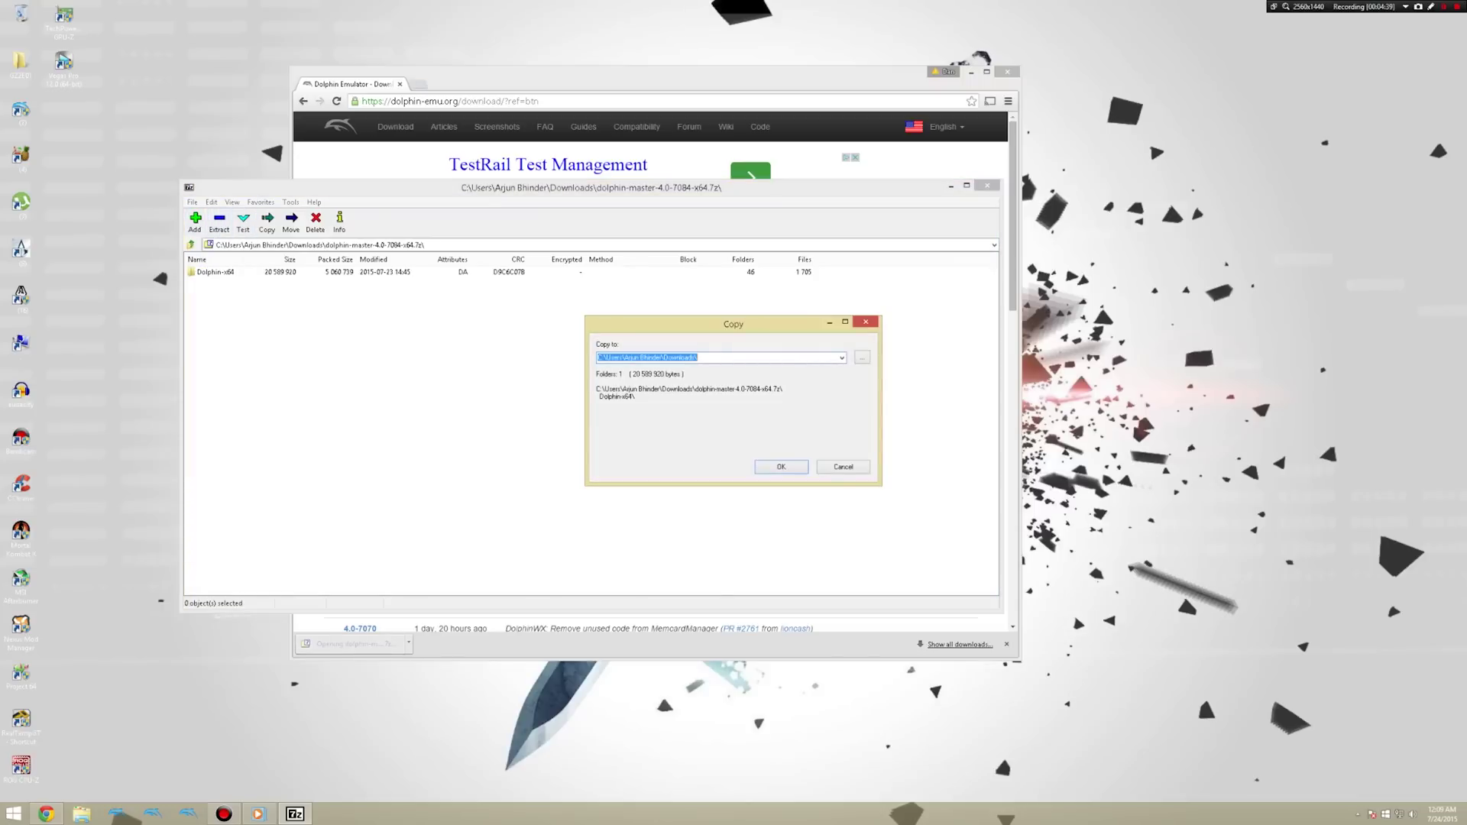
pyautogui.press('Return')
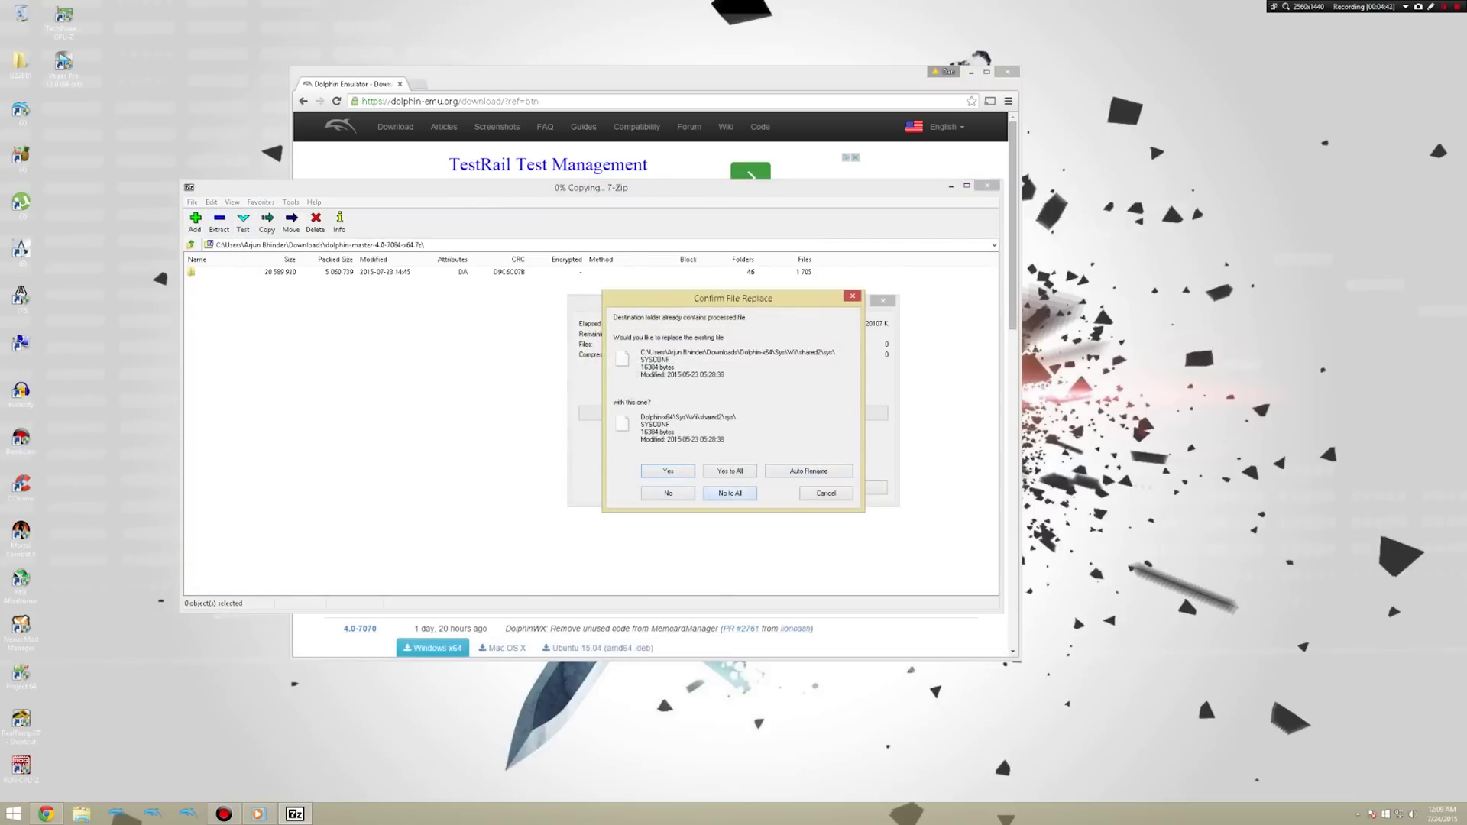
pyautogui.click(729, 493)
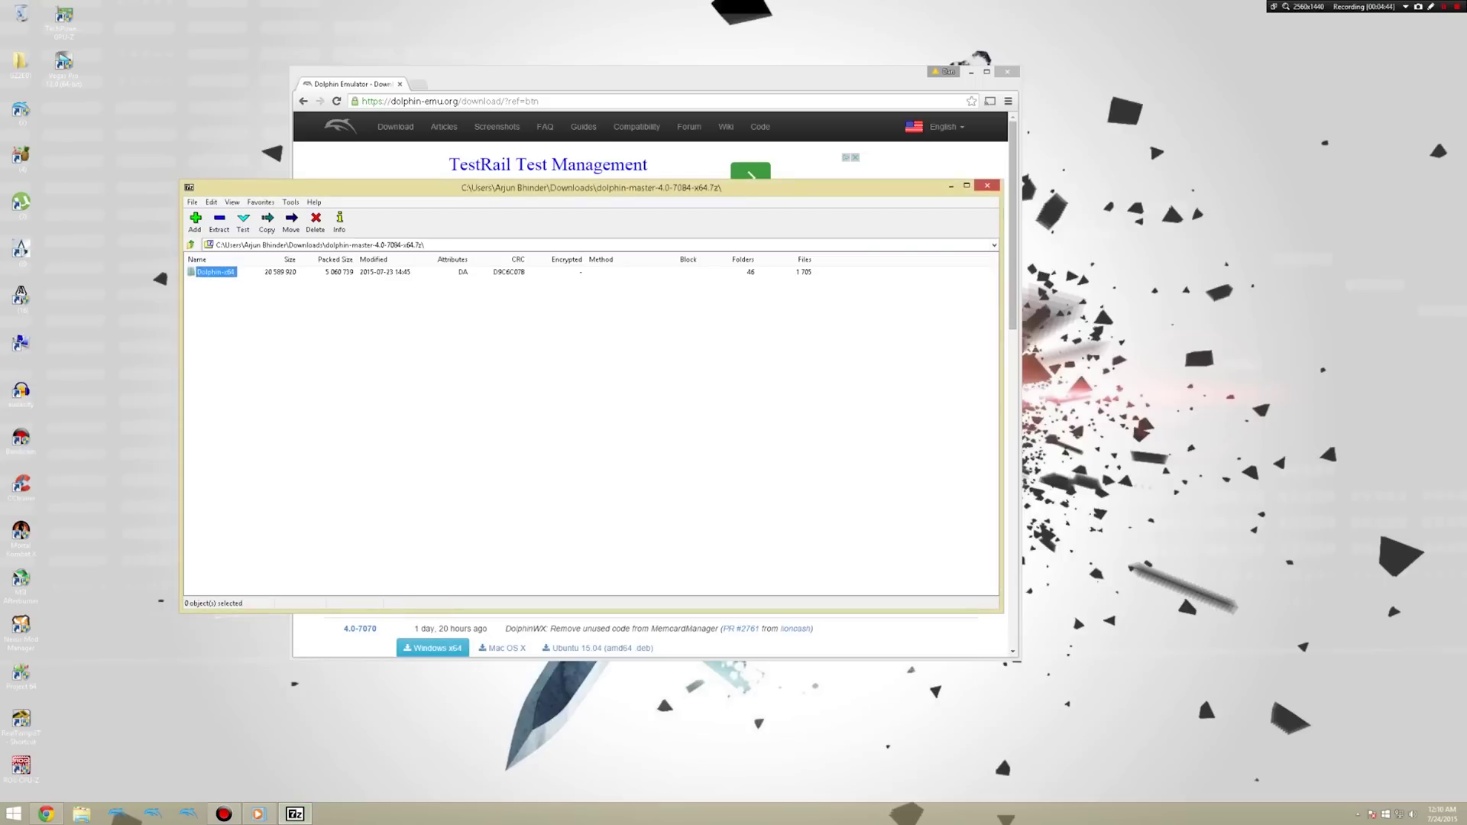
pyautogui.click(987, 186)
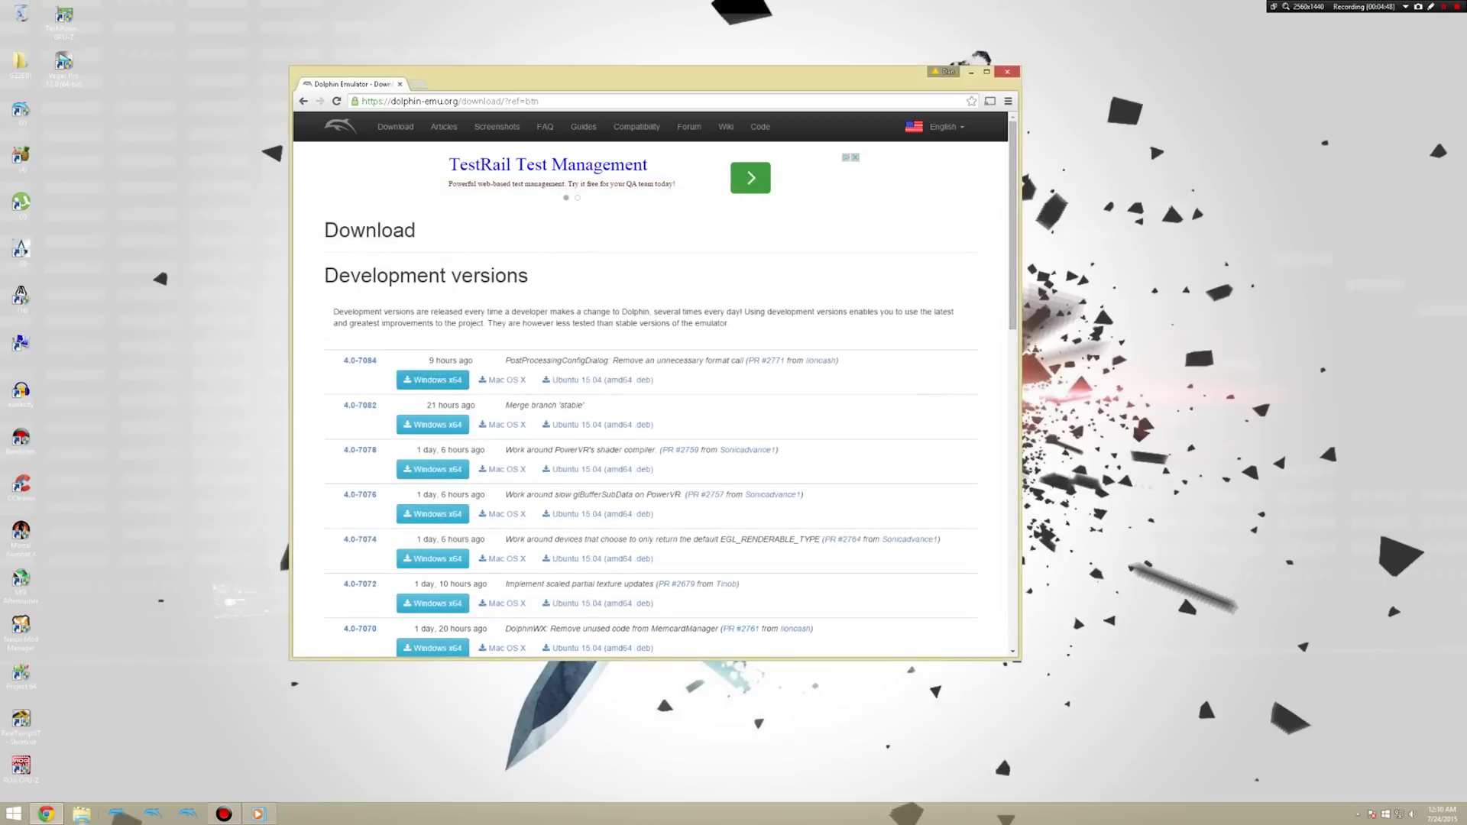
# Open the Downloads folder in File Explorer and select the dolphin-master-4.0-7084-x64 archive
pyautogui.rightClick(82, 813)
pyautogui.click(46, 680)
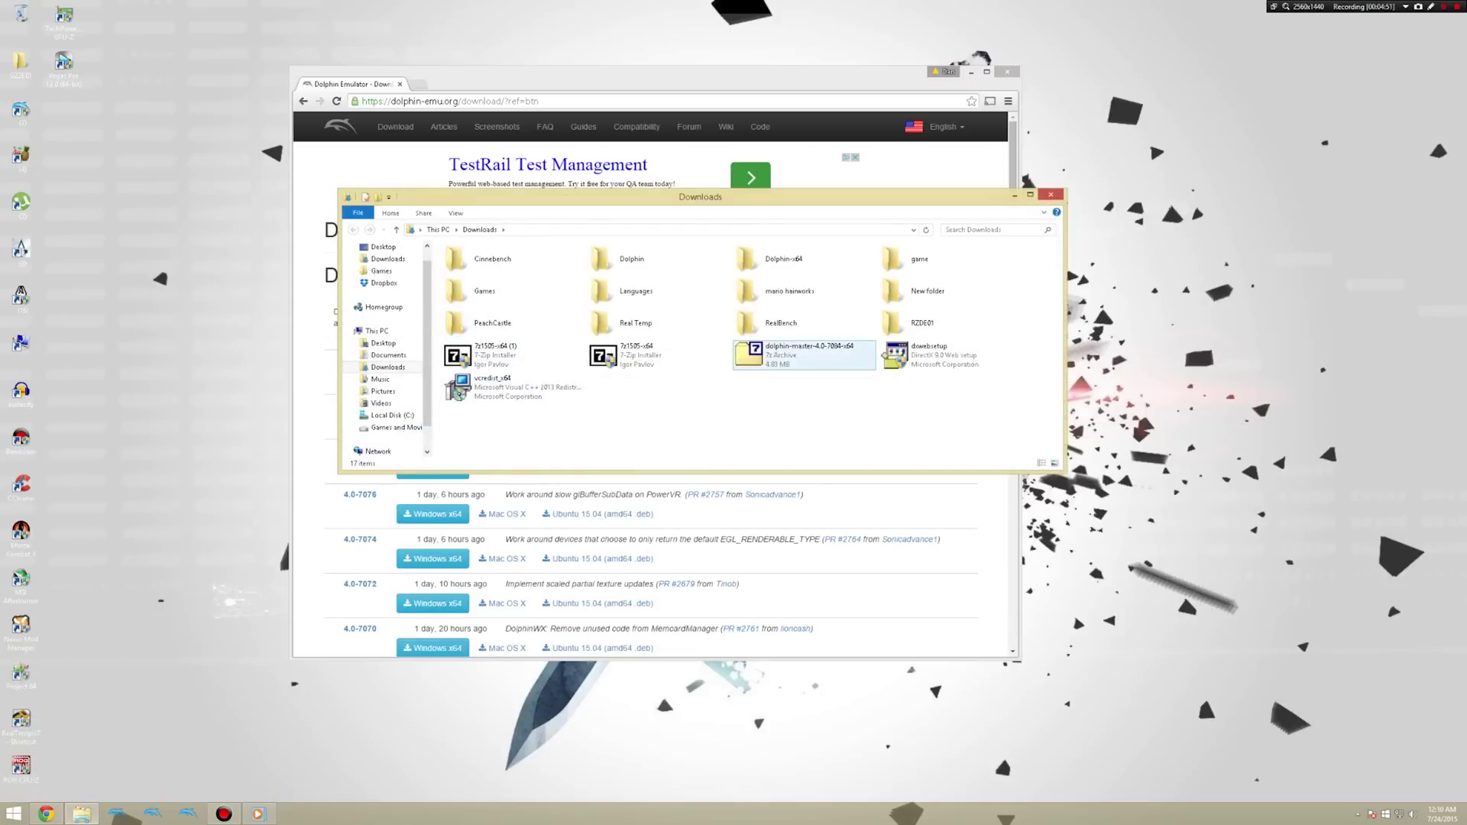
pyautogui.click(803, 354)
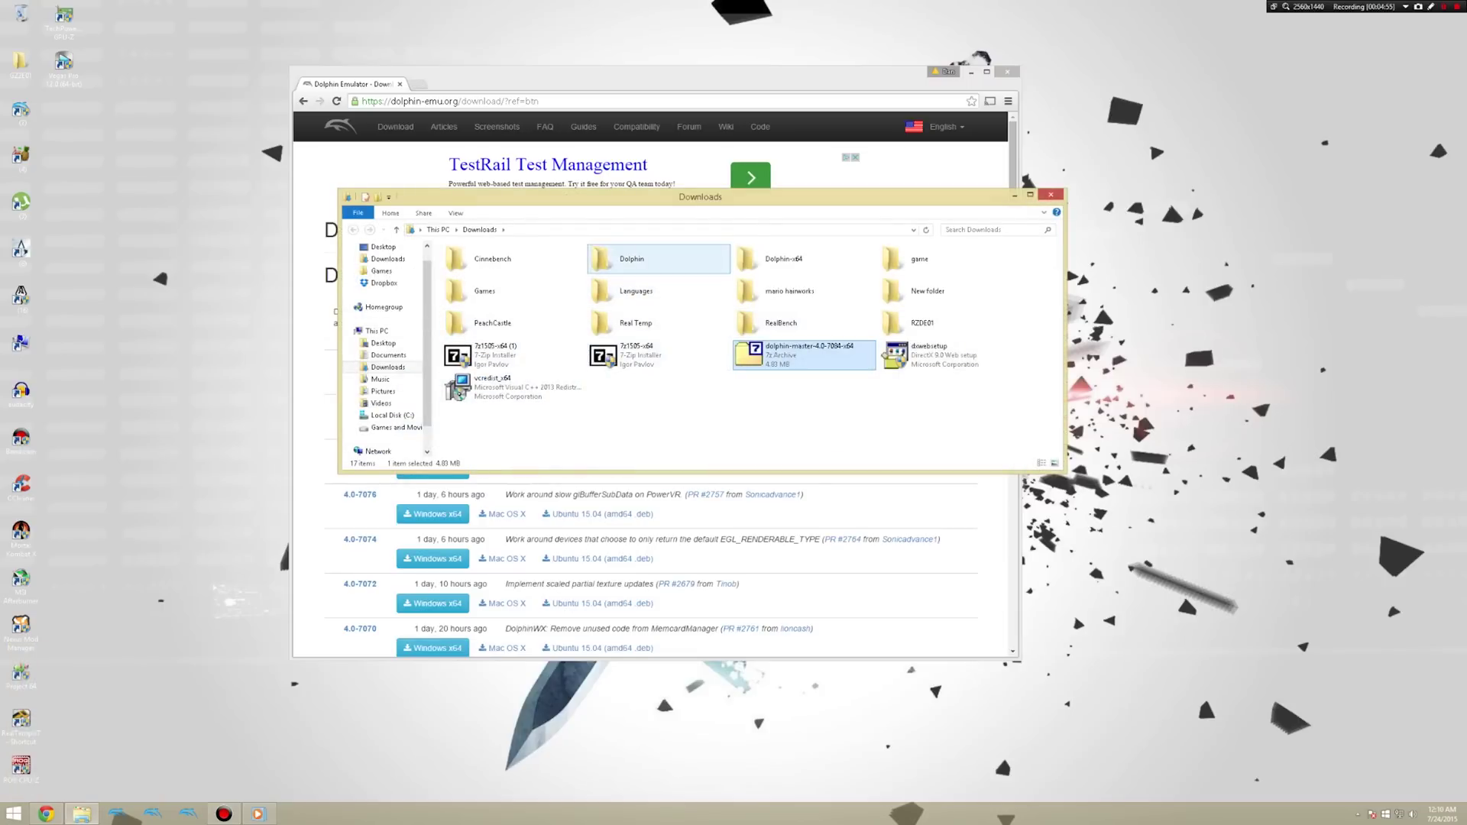
pyautogui.doubleClick(619, 260)
pyautogui.rightClick(489, 295)
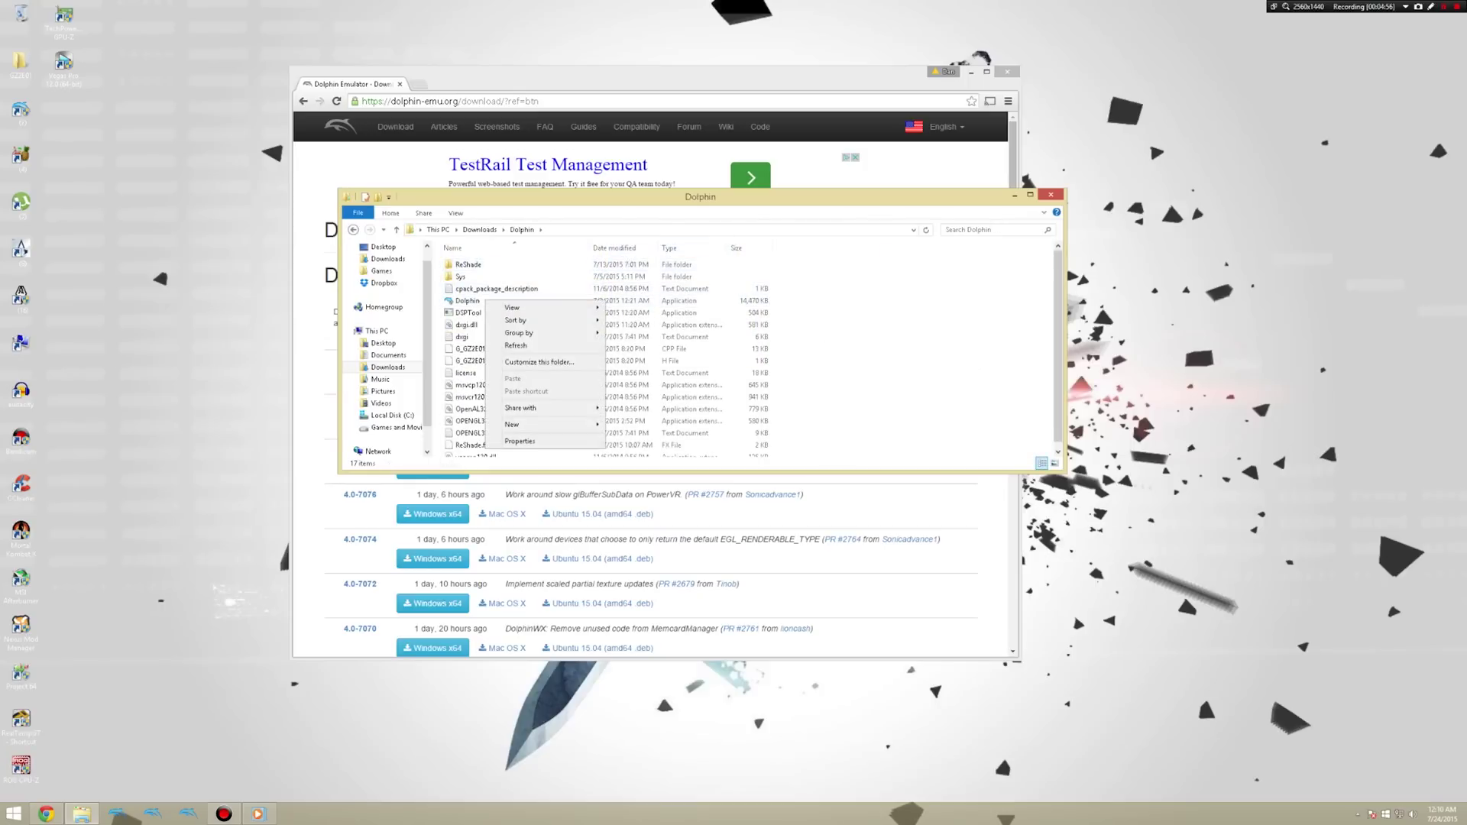
pyautogui.click(535, 442)
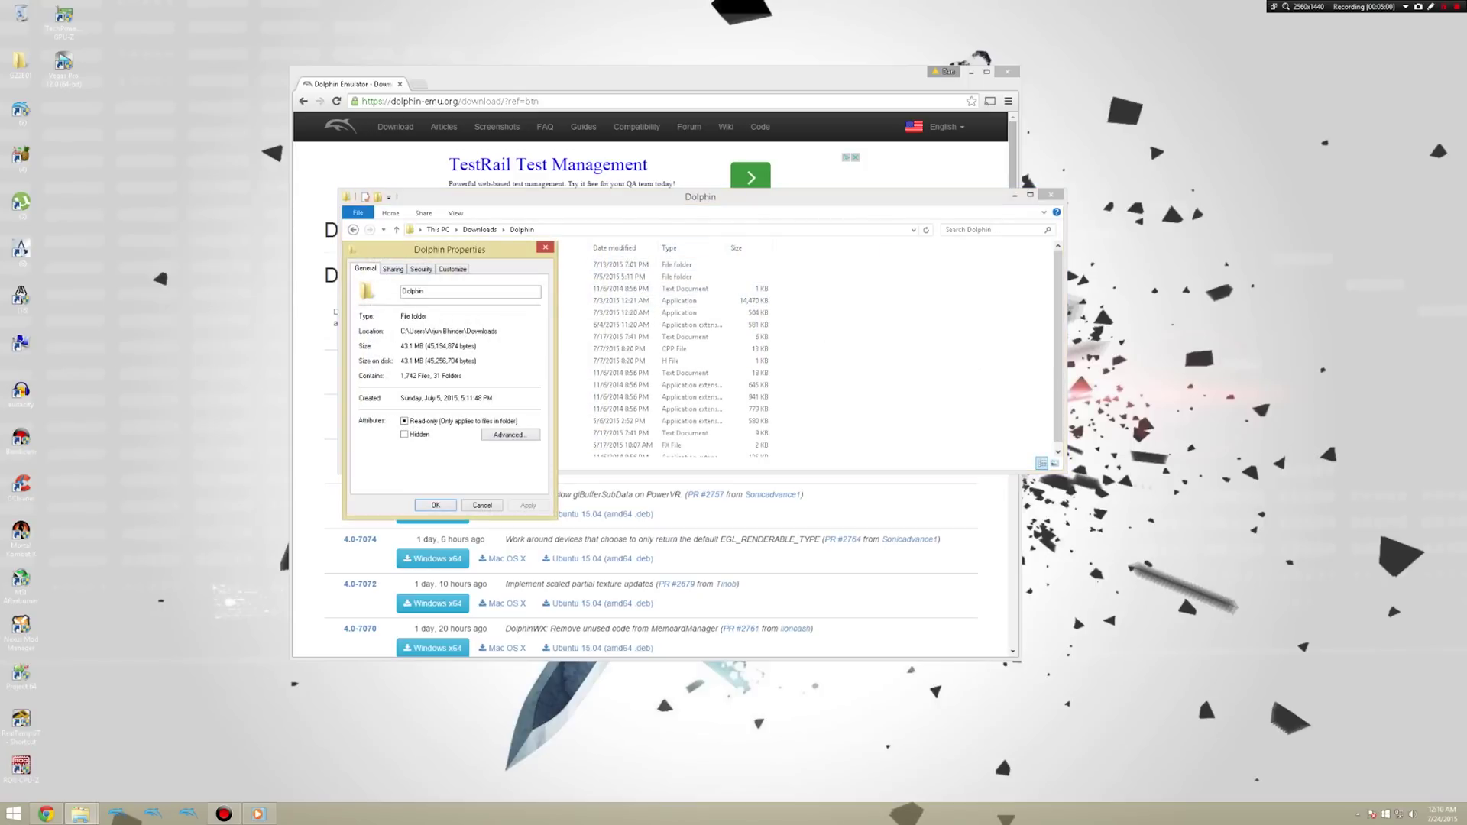
pyautogui.click(481, 505)
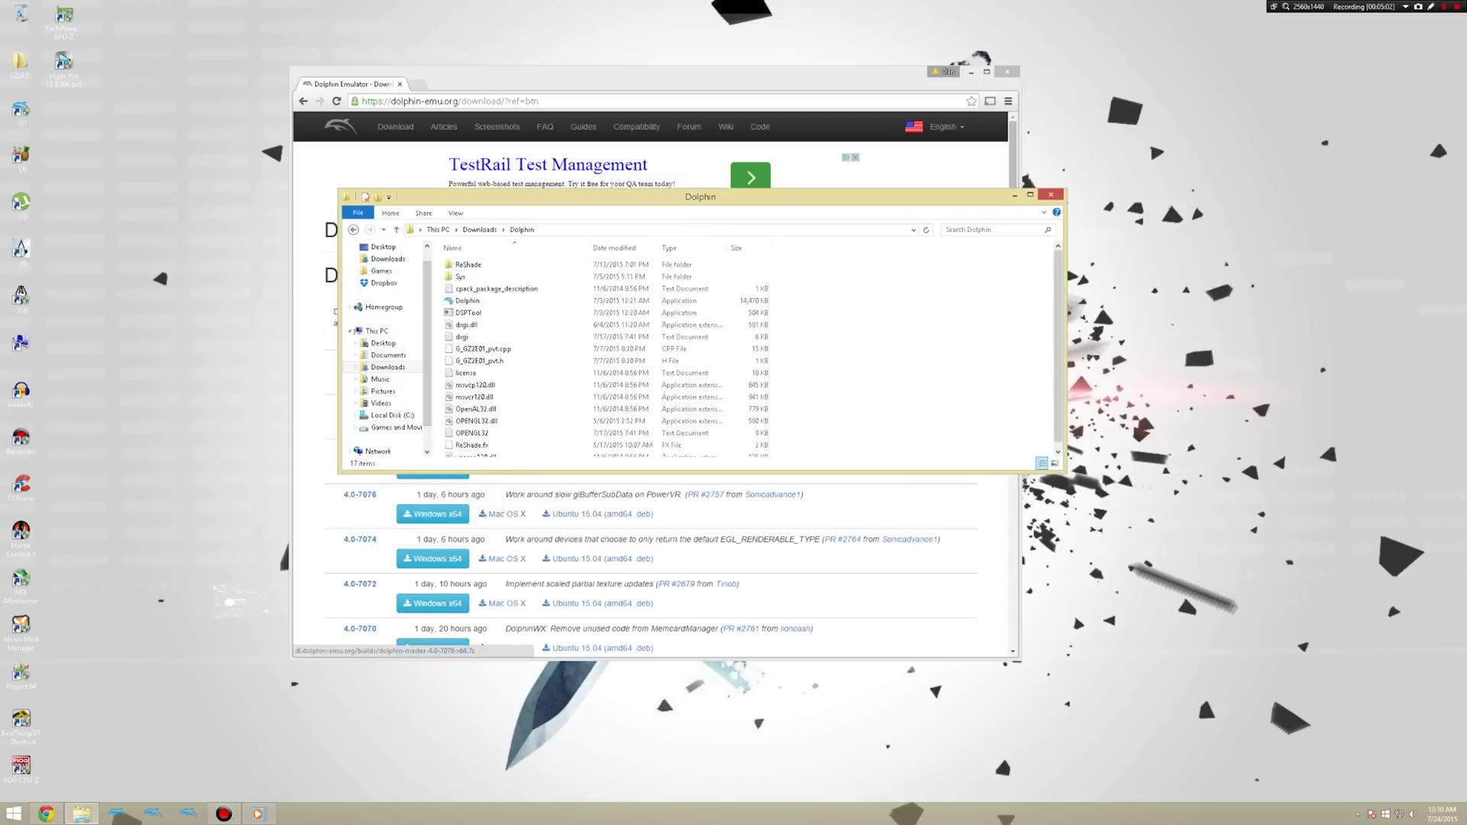
pyautogui.click(353, 230)
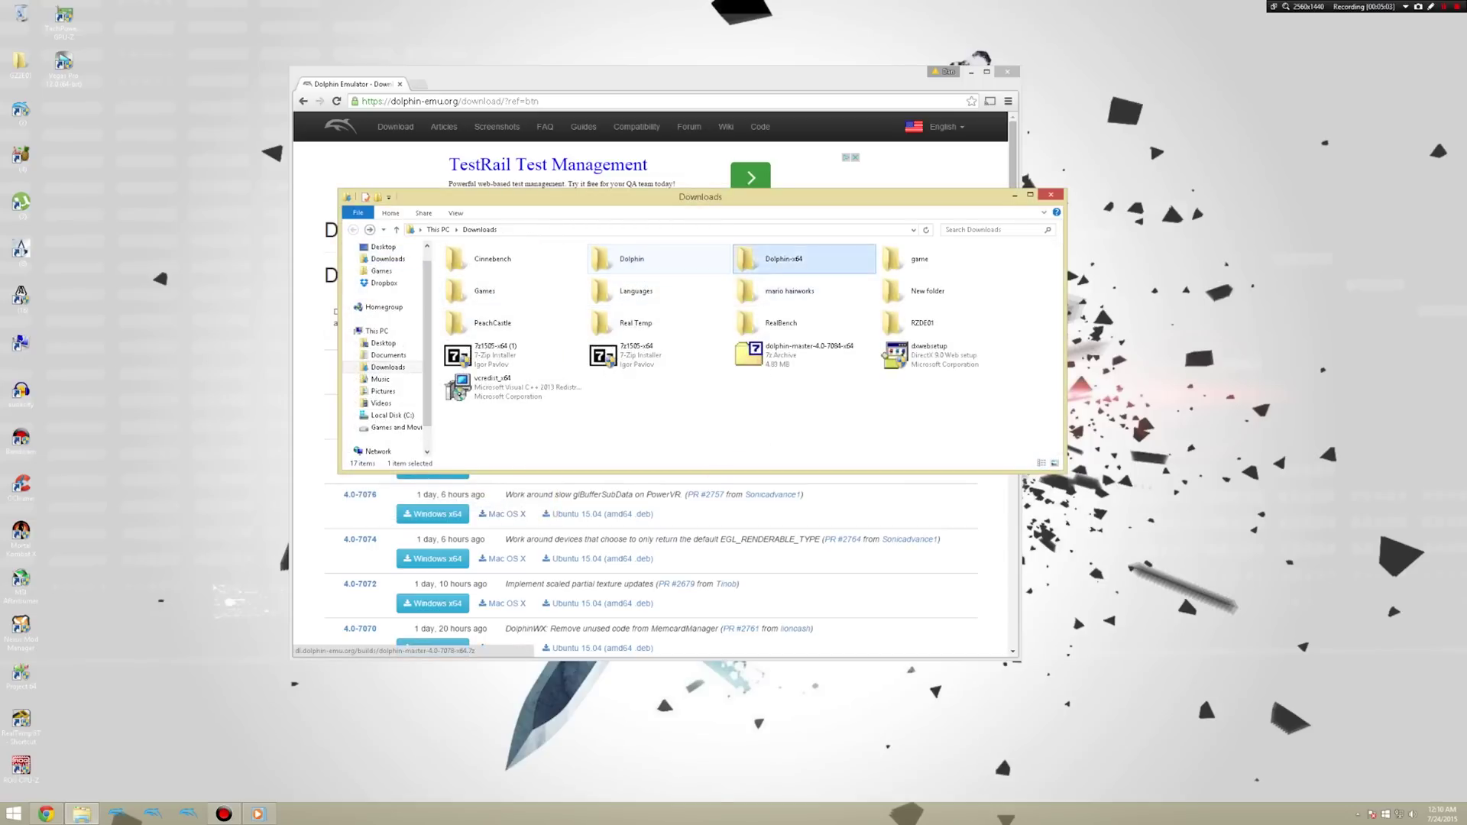
# Toggle the compatibility mode option in the properties of the Dolphin application in the Dolphin-x64 folder and apply the change
pyautogui.doubleClick(772, 259)
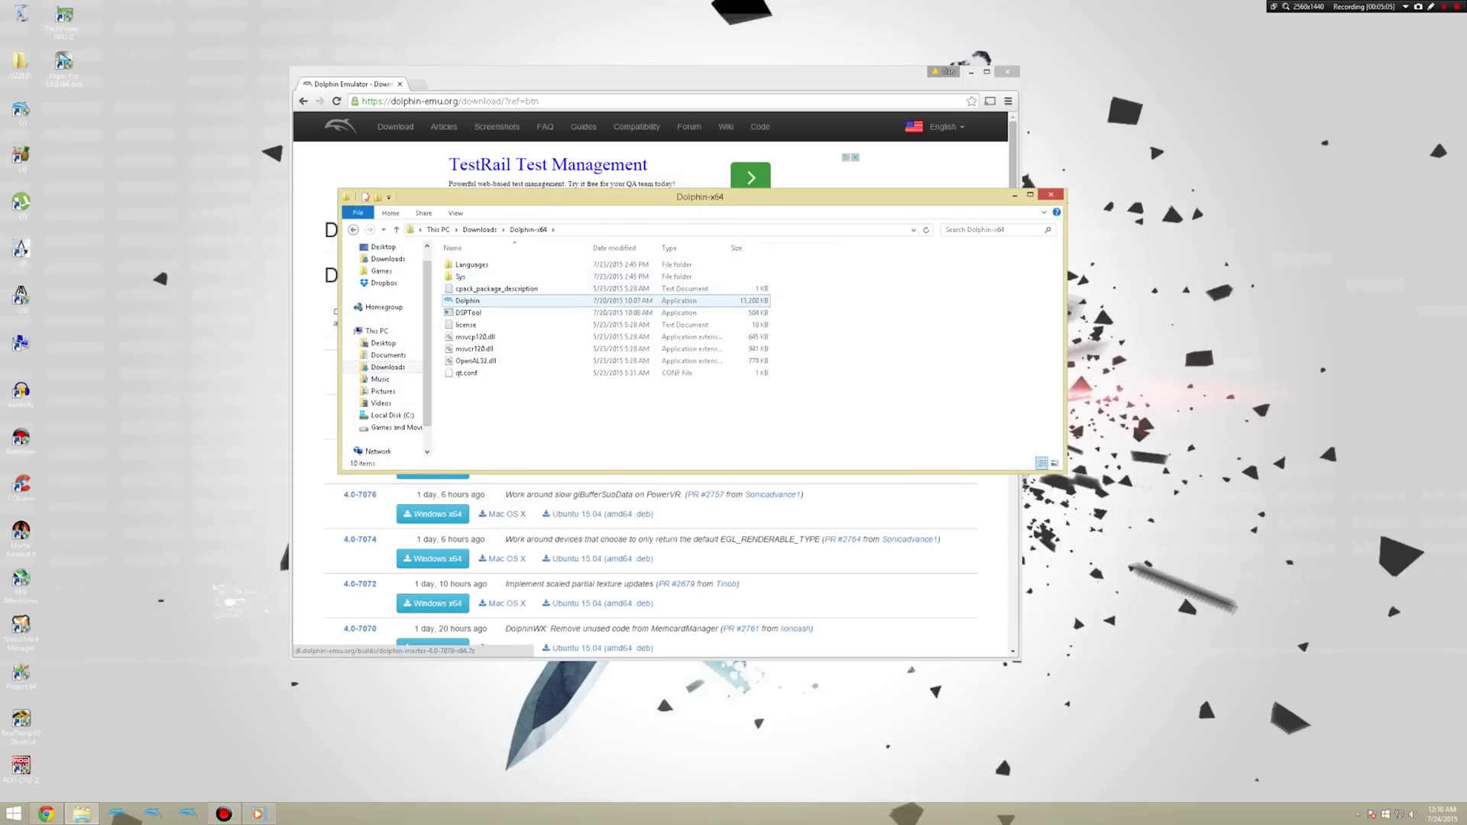
pyautogui.rightClick(486, 301)
pyautogui.press('Escape')
pyautogui.rightClick(456, 302)
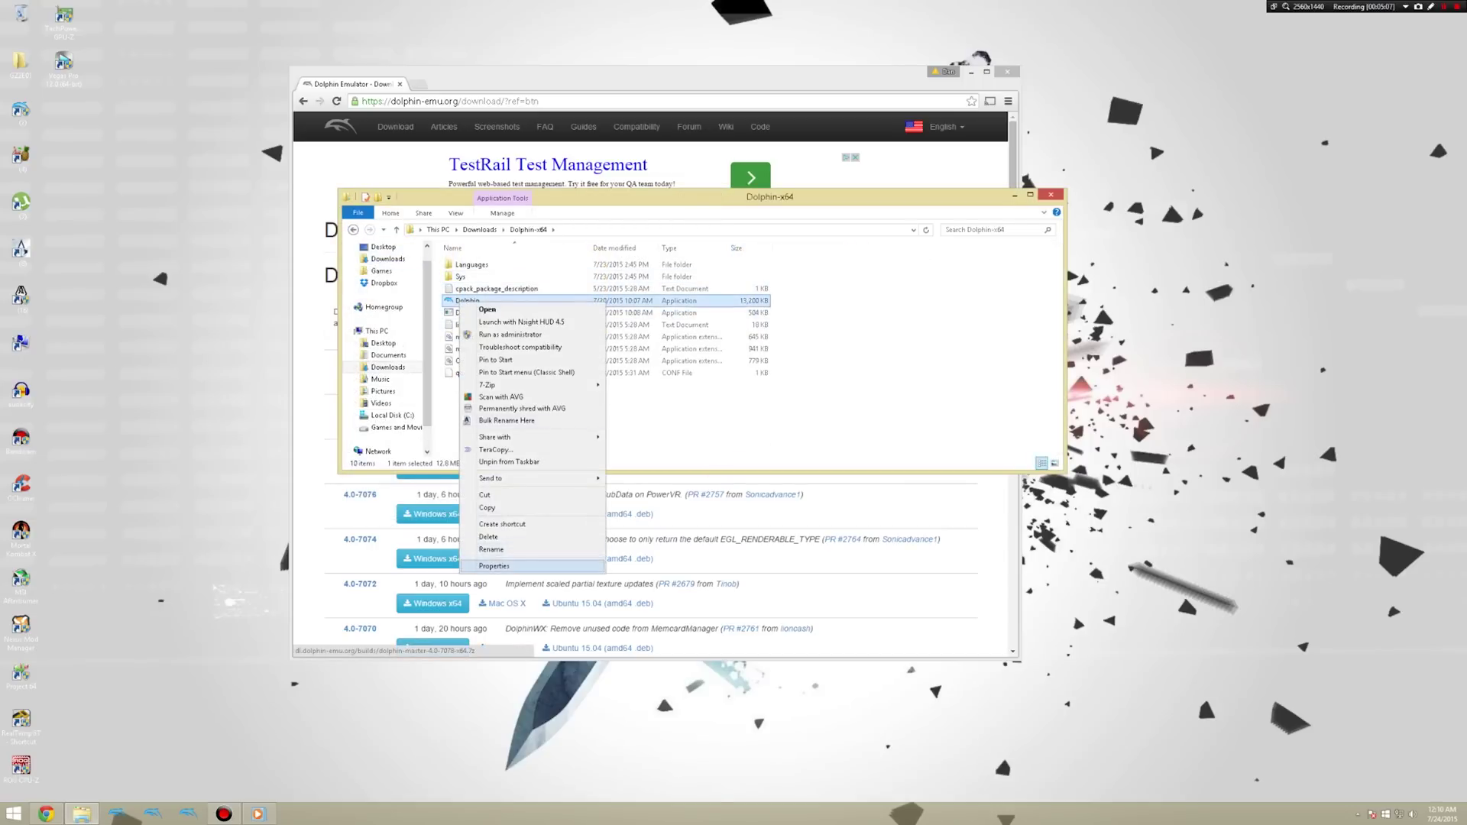
pyautogui.click(497, 566)
pyautogui.click(516, 330)
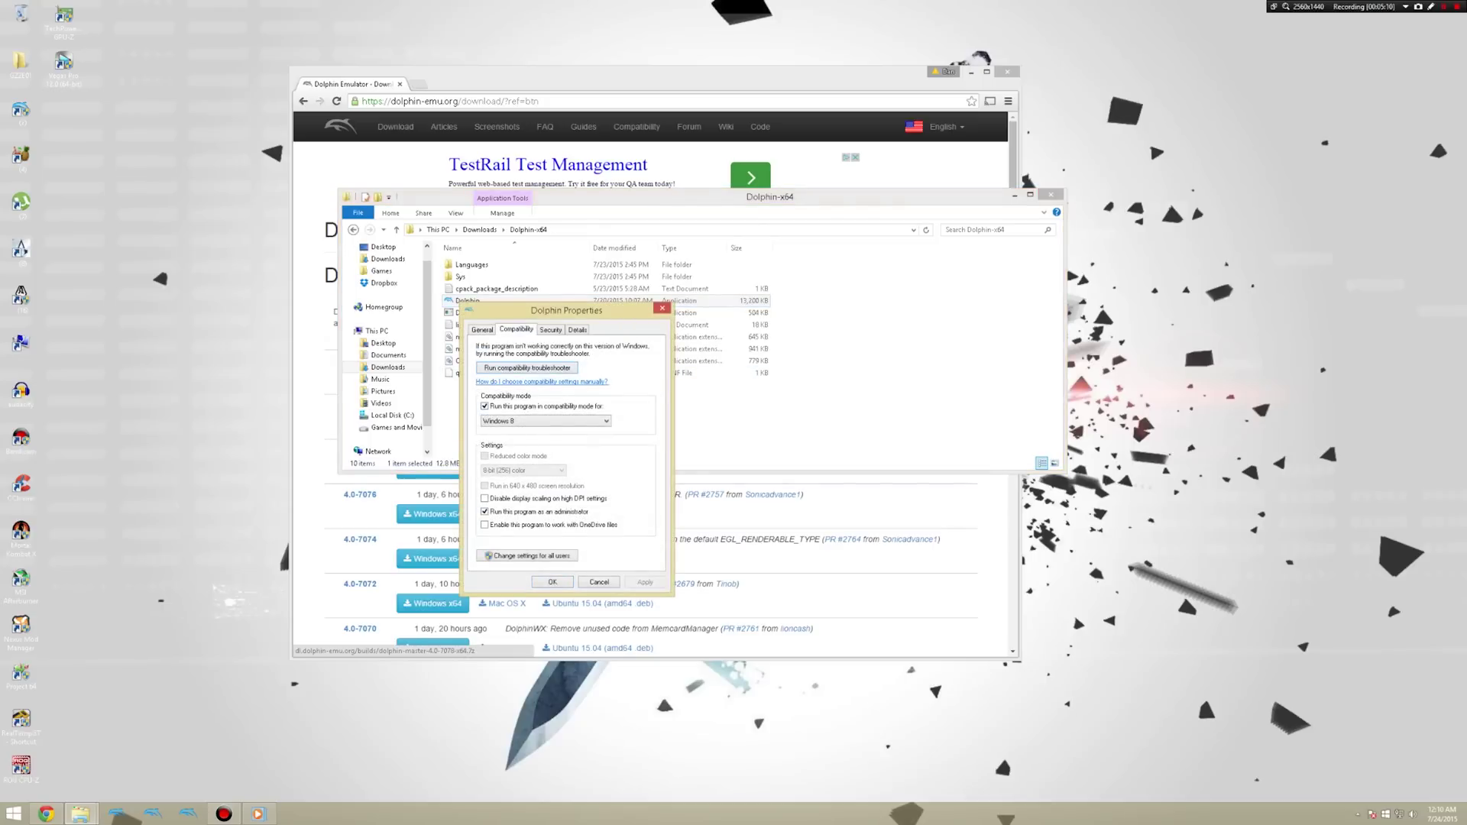
pyautogui.click(484, 406)
pyautogui.click(484, 406)
pyautogui.click(644, 582)
pyautogui.click(552, 581)
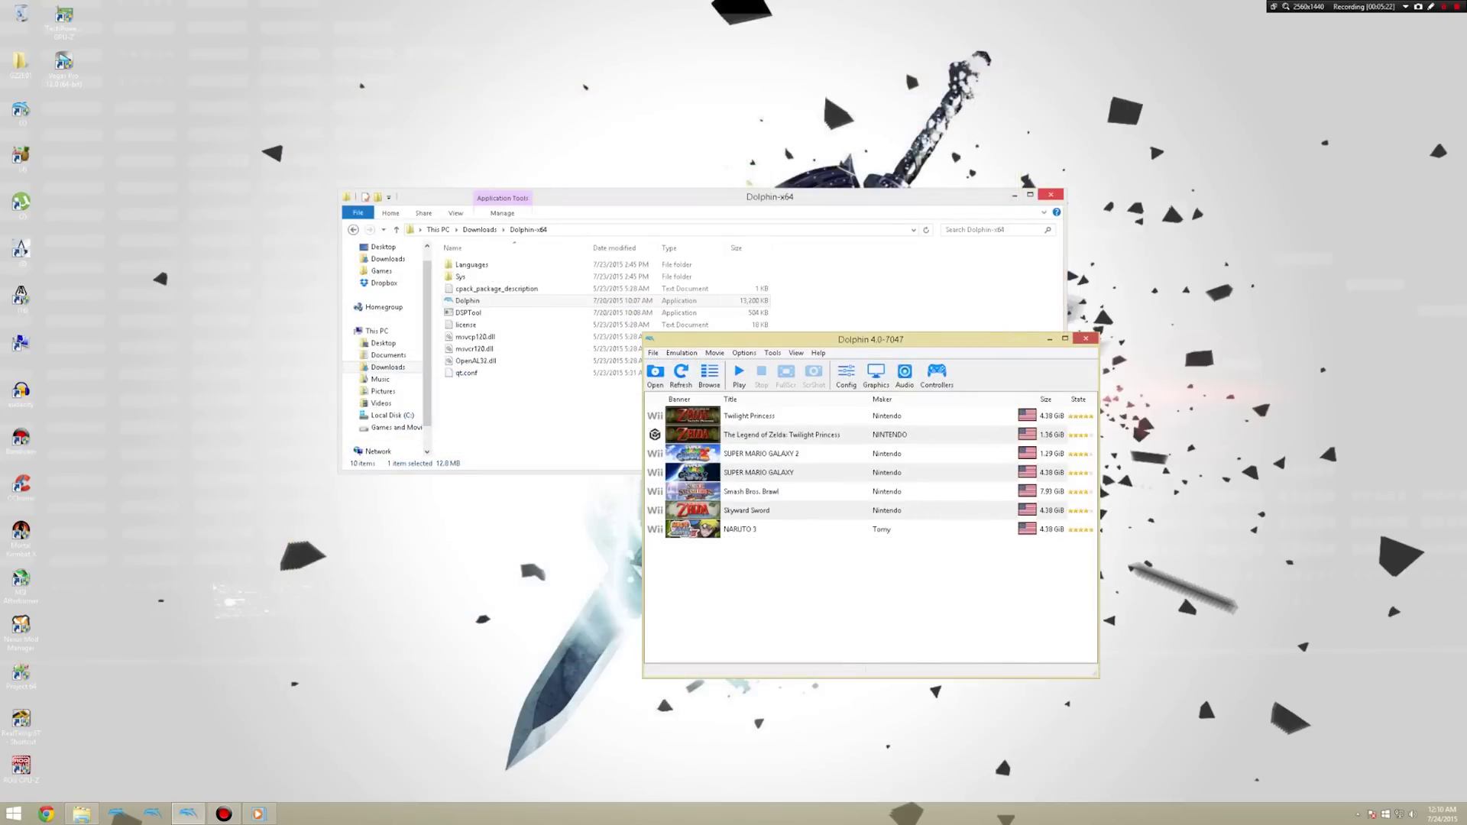
# Close the Dolphin-x64 folder and choose the Clean Blue interface theme in Dolphin's configuration
pyautogui.click(1050, 194)
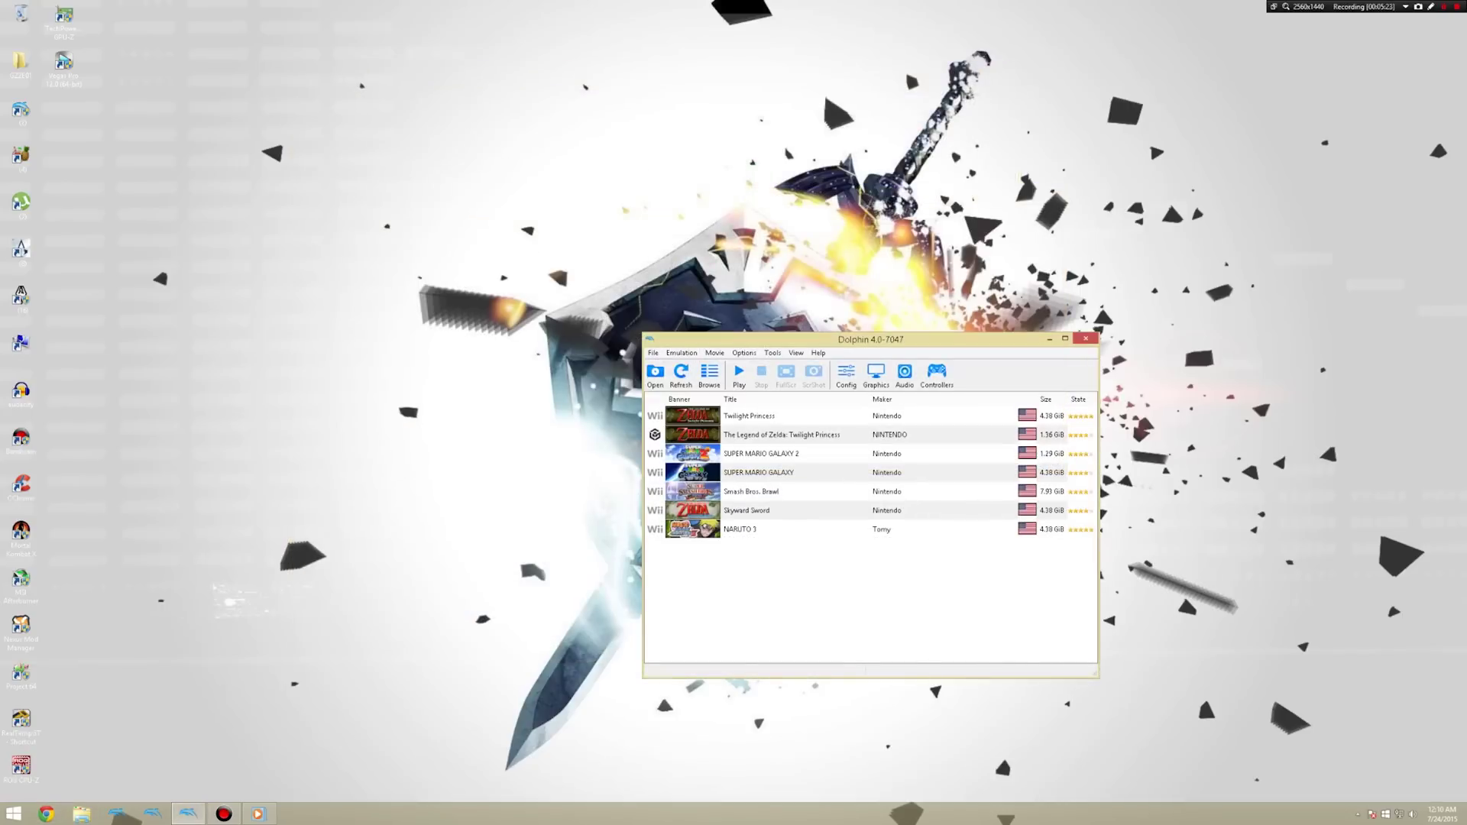
pyautogui.click(846, 374)
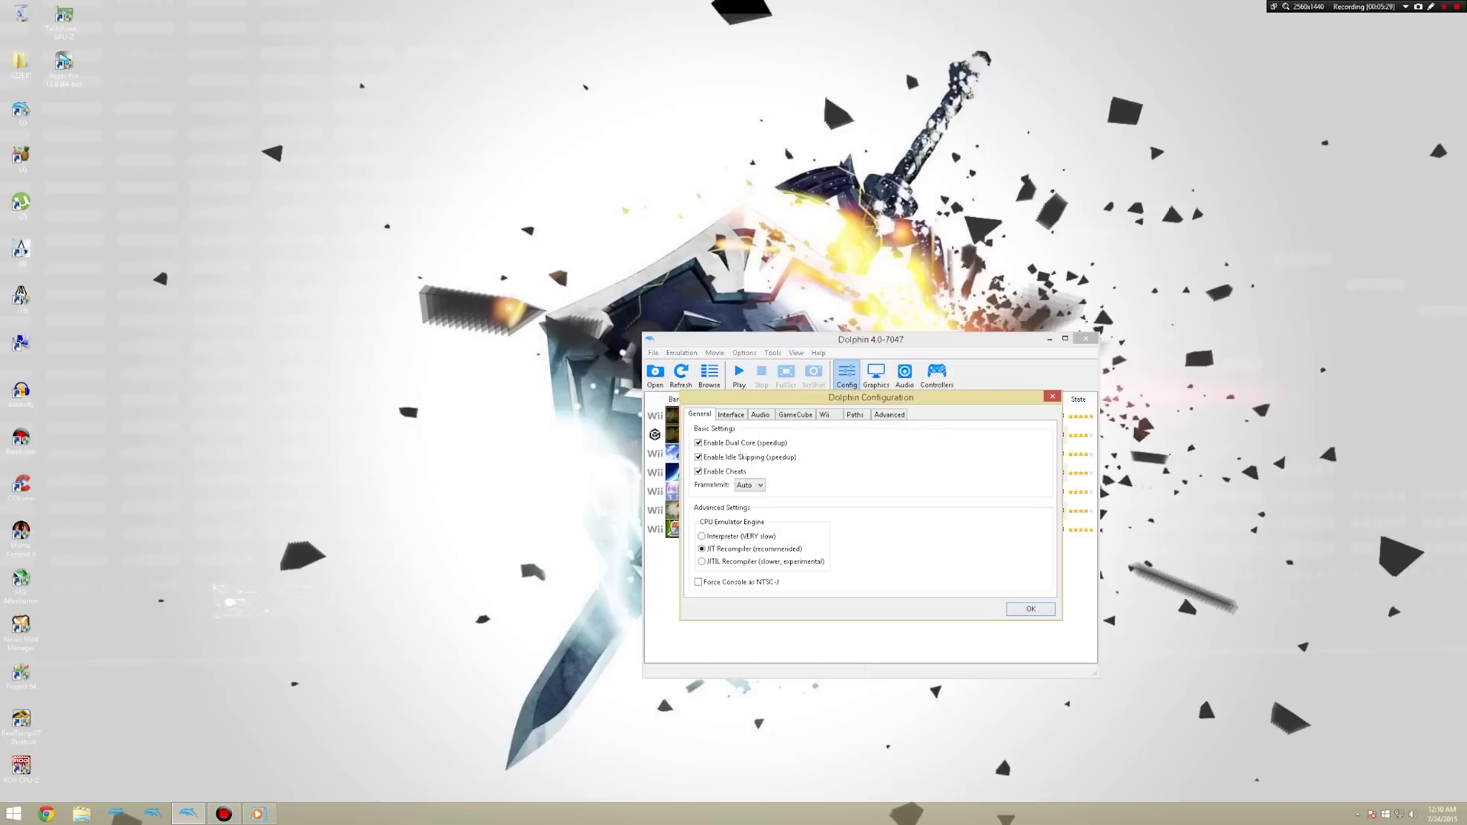
pyautogui.click(729, 414)
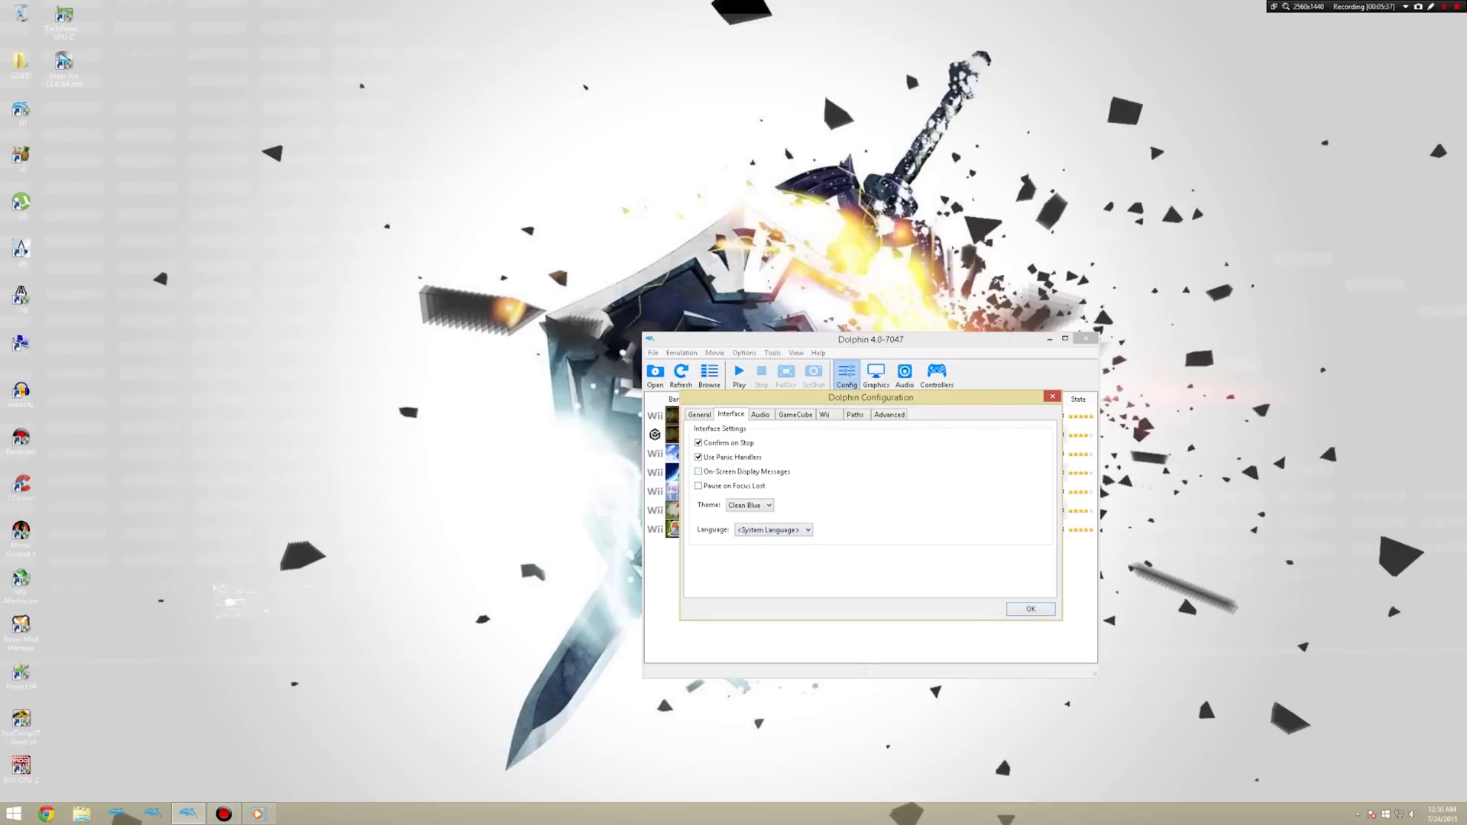
pyautogui.click(750, 505)
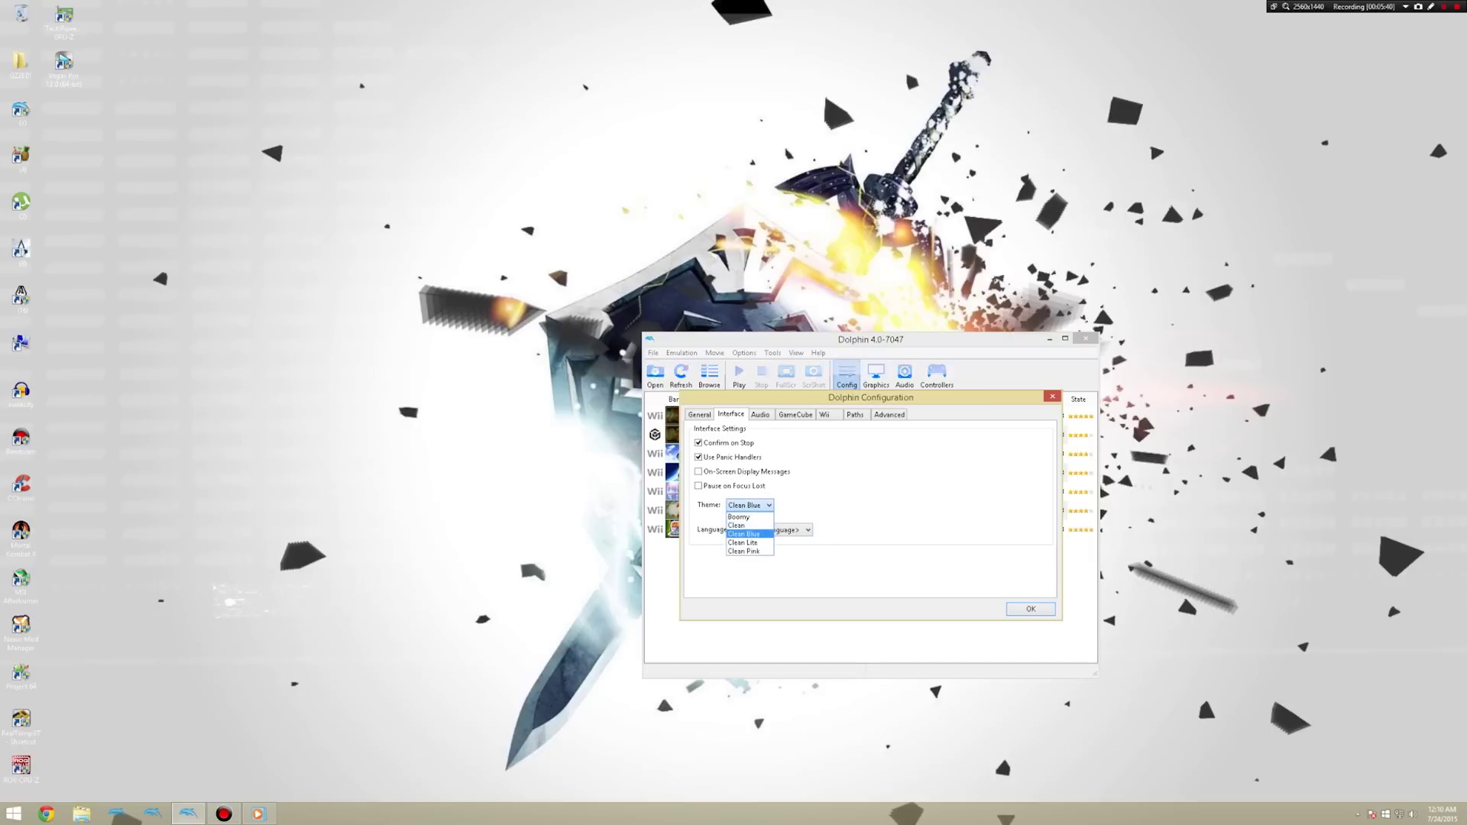
pyautogui.click(743, 534)
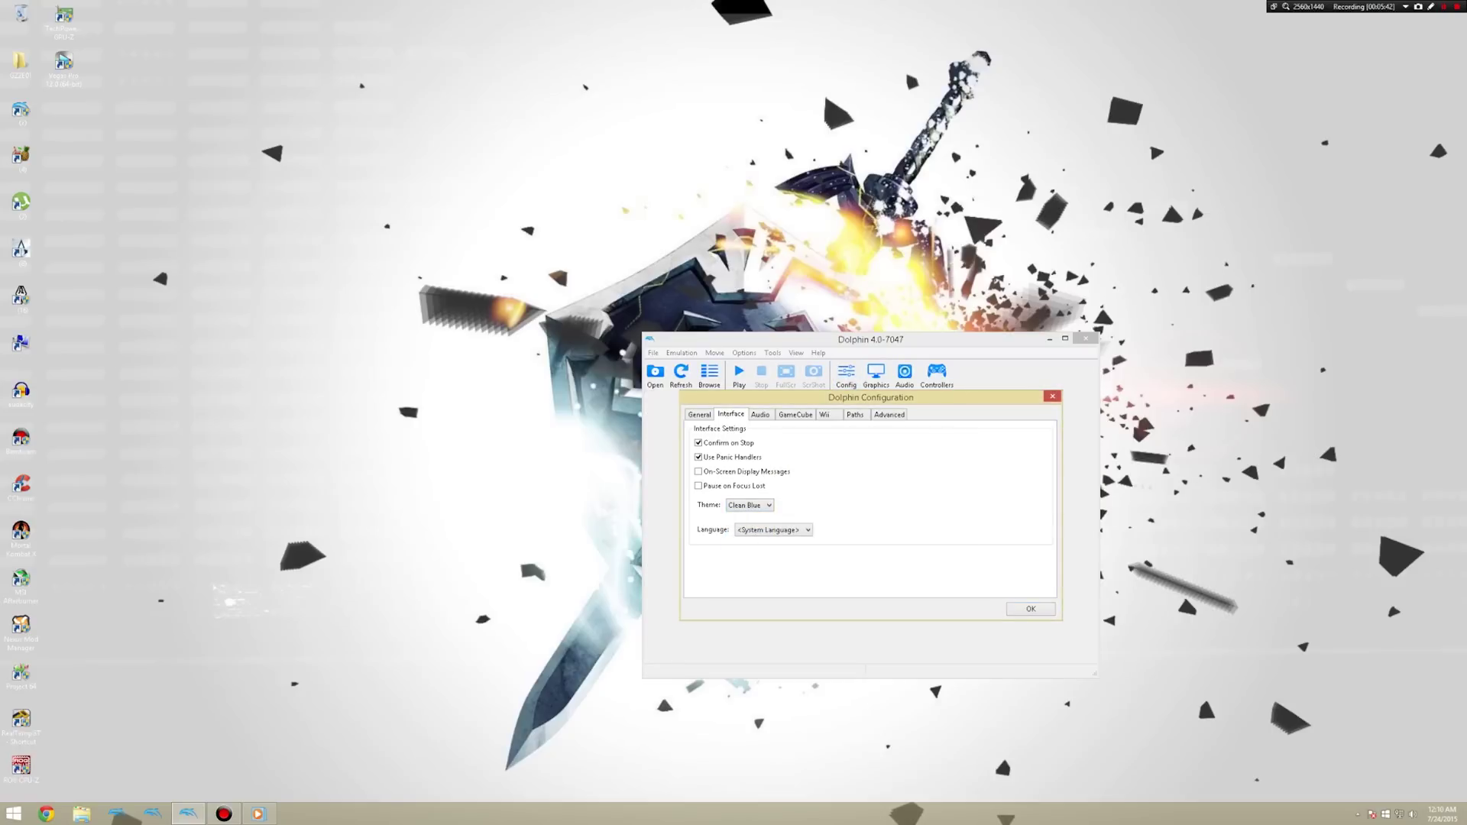
# Review Dolphin's Audio, GameCube, Wii, Paths and Advanced configuration settings, and close the configuration
pyautogui.click(760, 414)
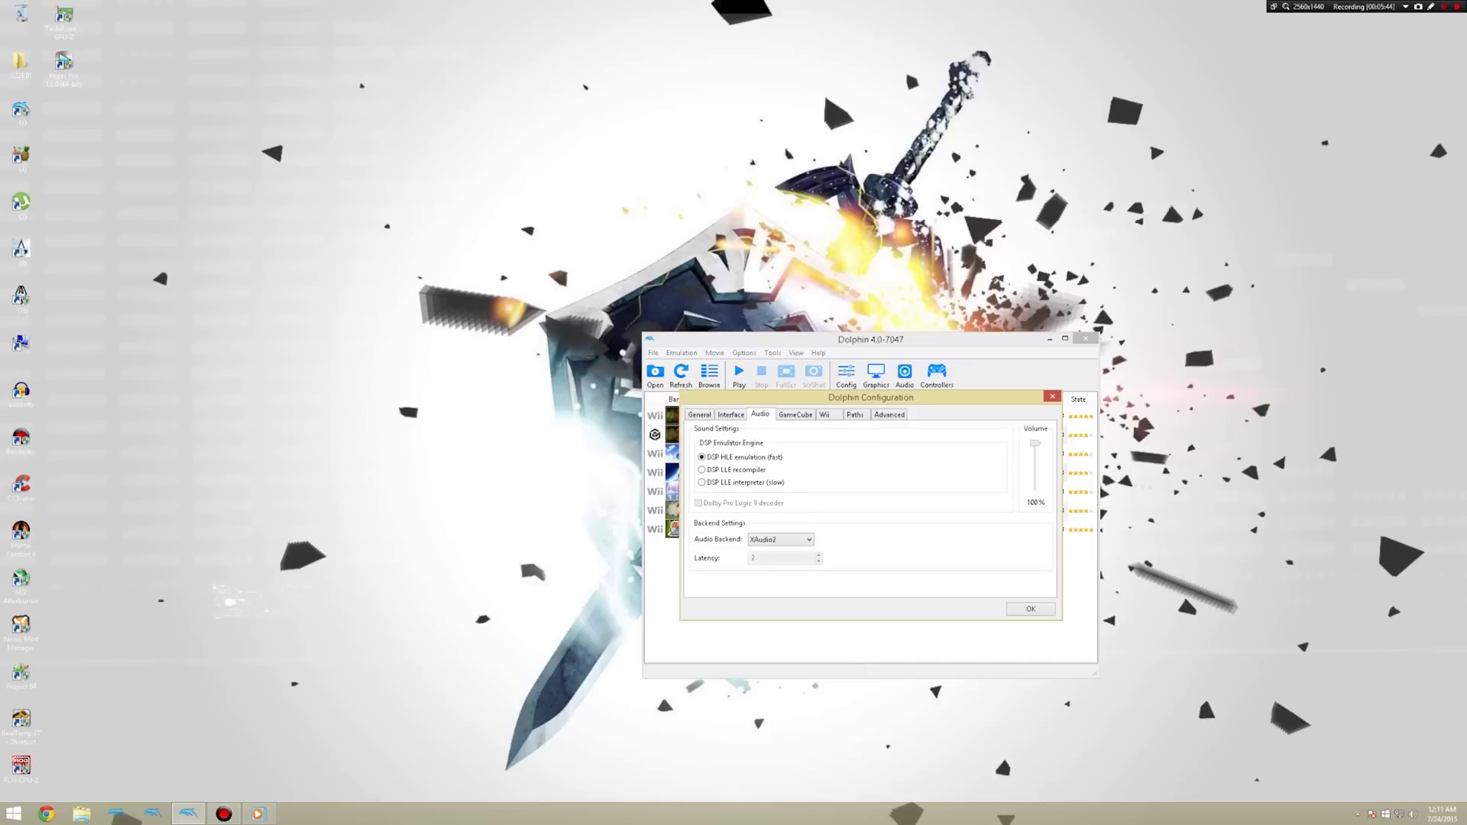
pyautogui.hotkey('ctrl', 'Tab')
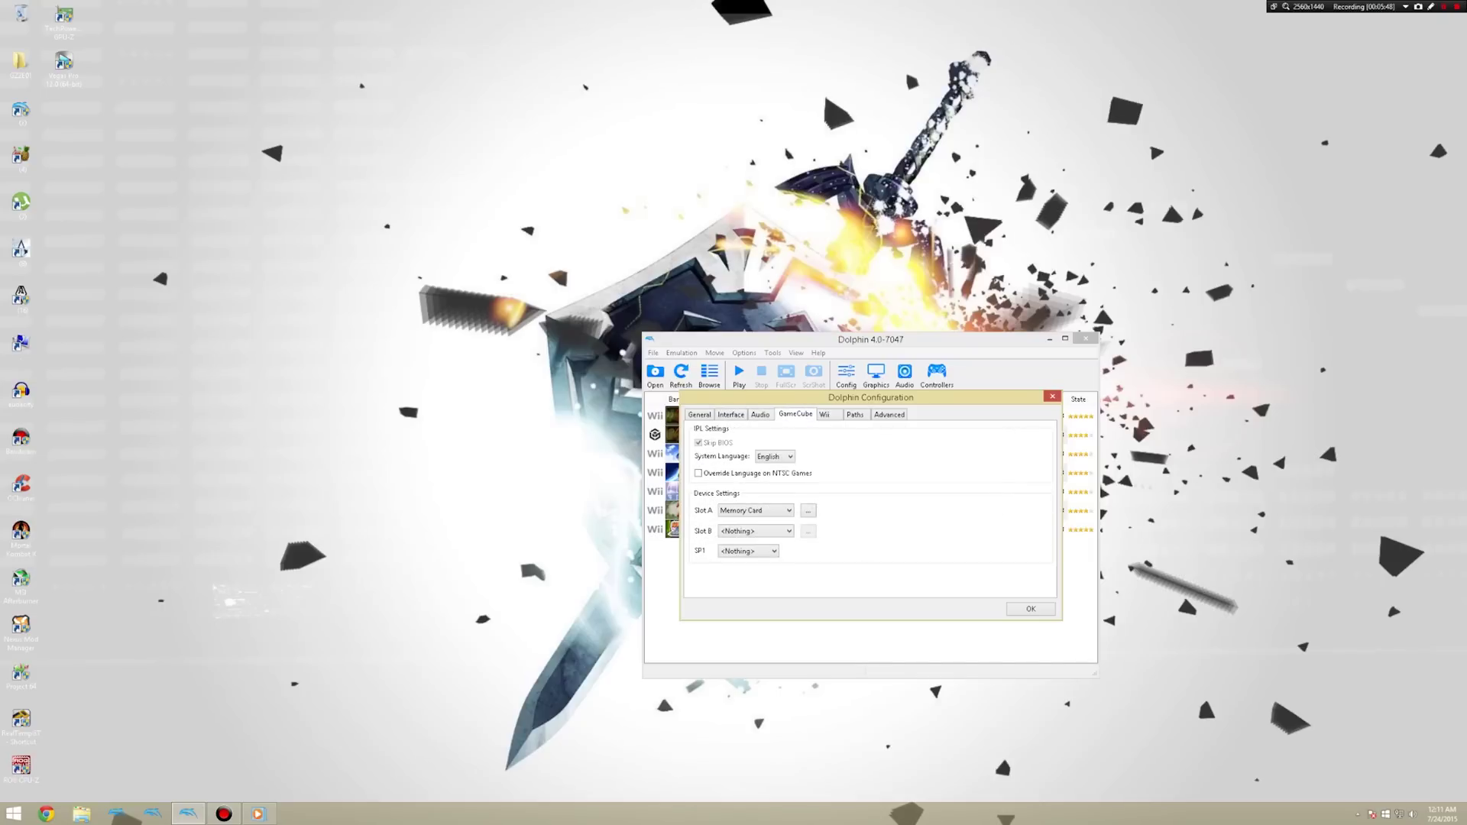
pyautogui.hotkey('ctrl', 'Tab')
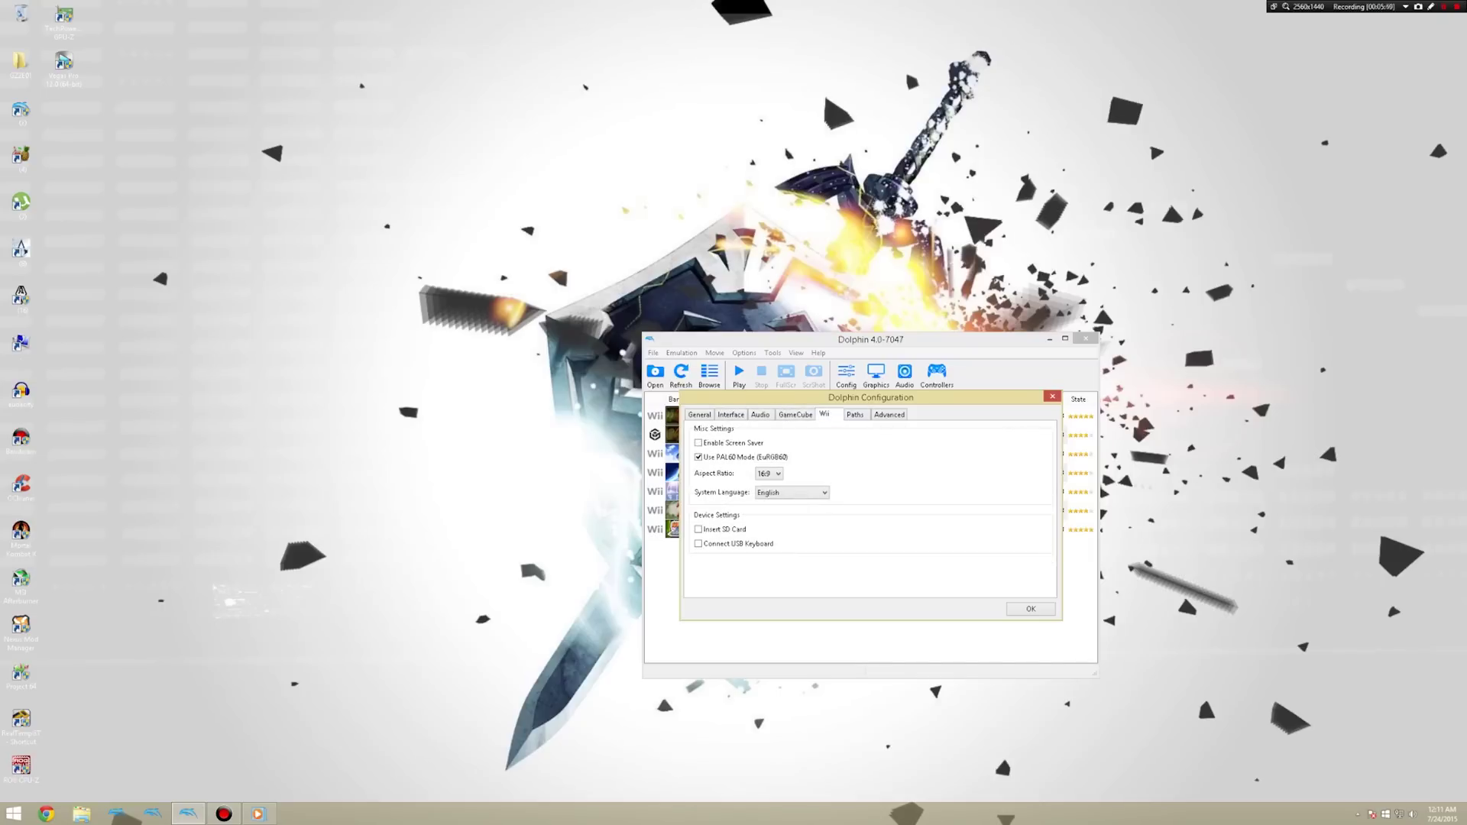
pyautogui.hotkey('ctrl', 'Tab')
pyautogui.hotkey('ctrl', 'Tab')
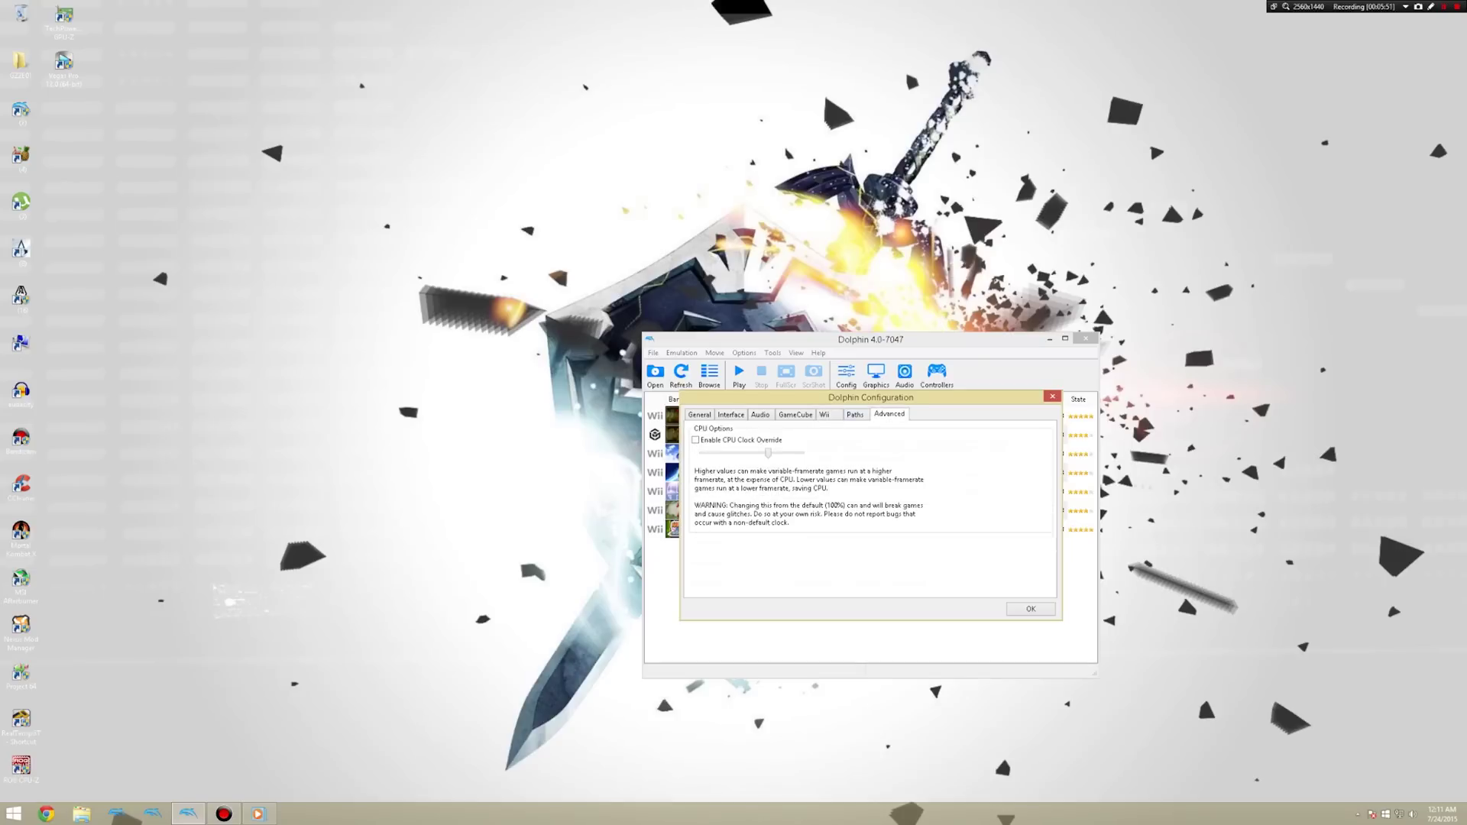
pyautogui.hotkey('ctrl', 'shift', 'Tab')
pyautogui.hotkey('ctrl', 'Tab')
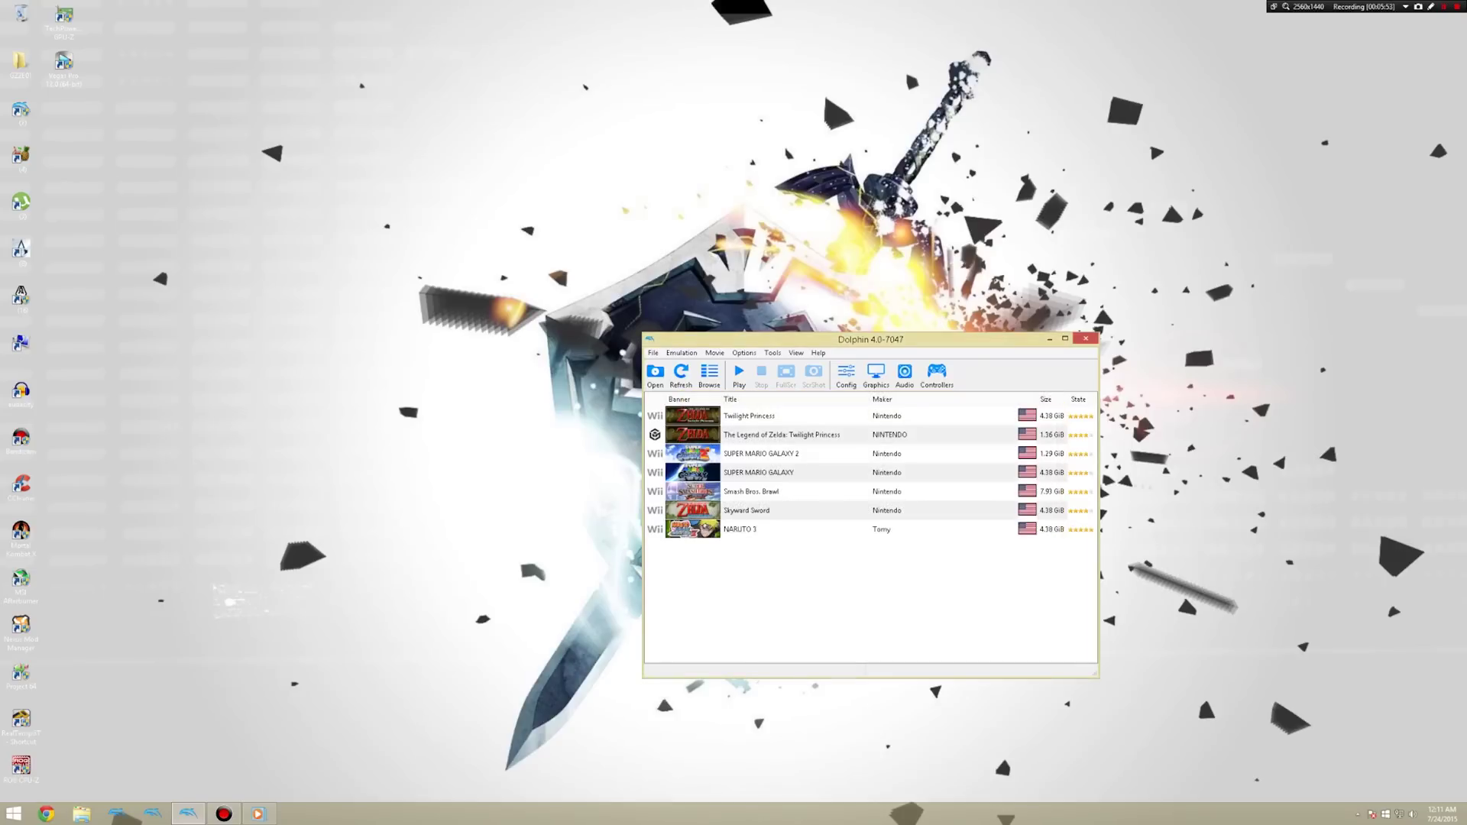
# Open the graphics configuration, switch the backend to Direct3D, and set it back to OpenGL
pyautogui.click(875, 375)
pyautogui.click(877, 375)
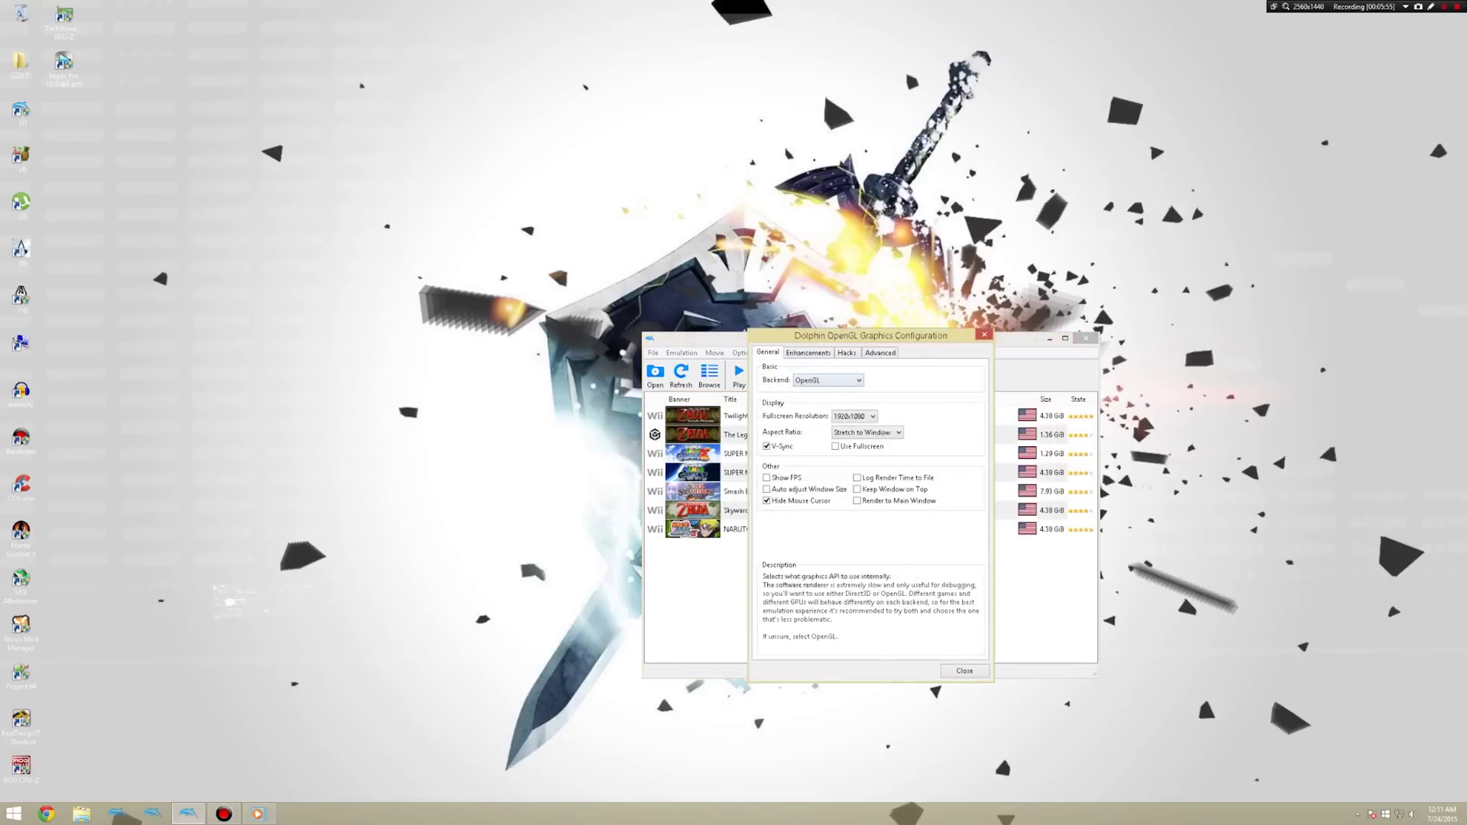
pyautogui.click(828, 380)
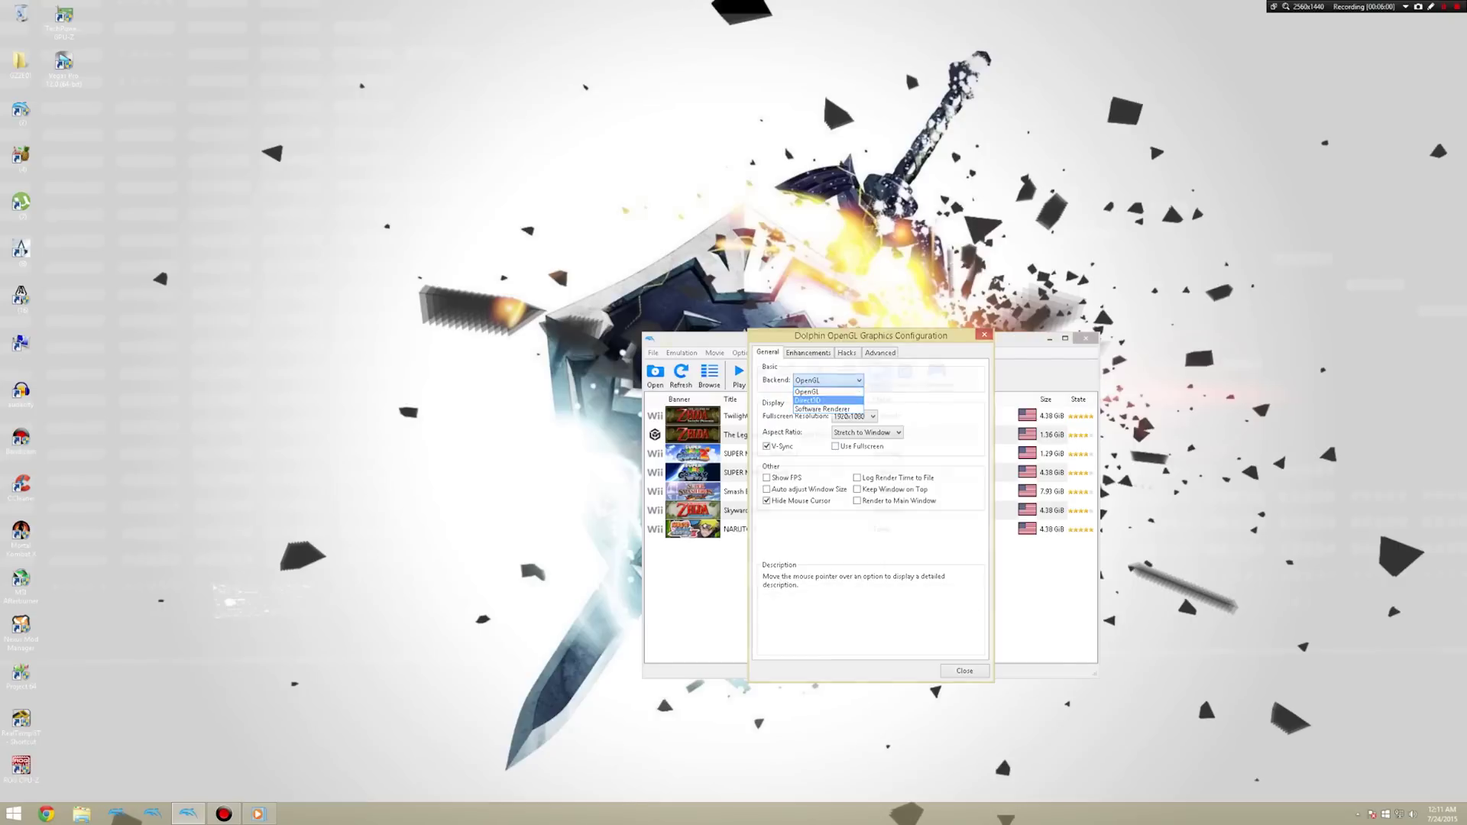
pyautogui.press('Return')
pyautogui.hotkey('alt', 'Down')
pyautogui.press('Up')
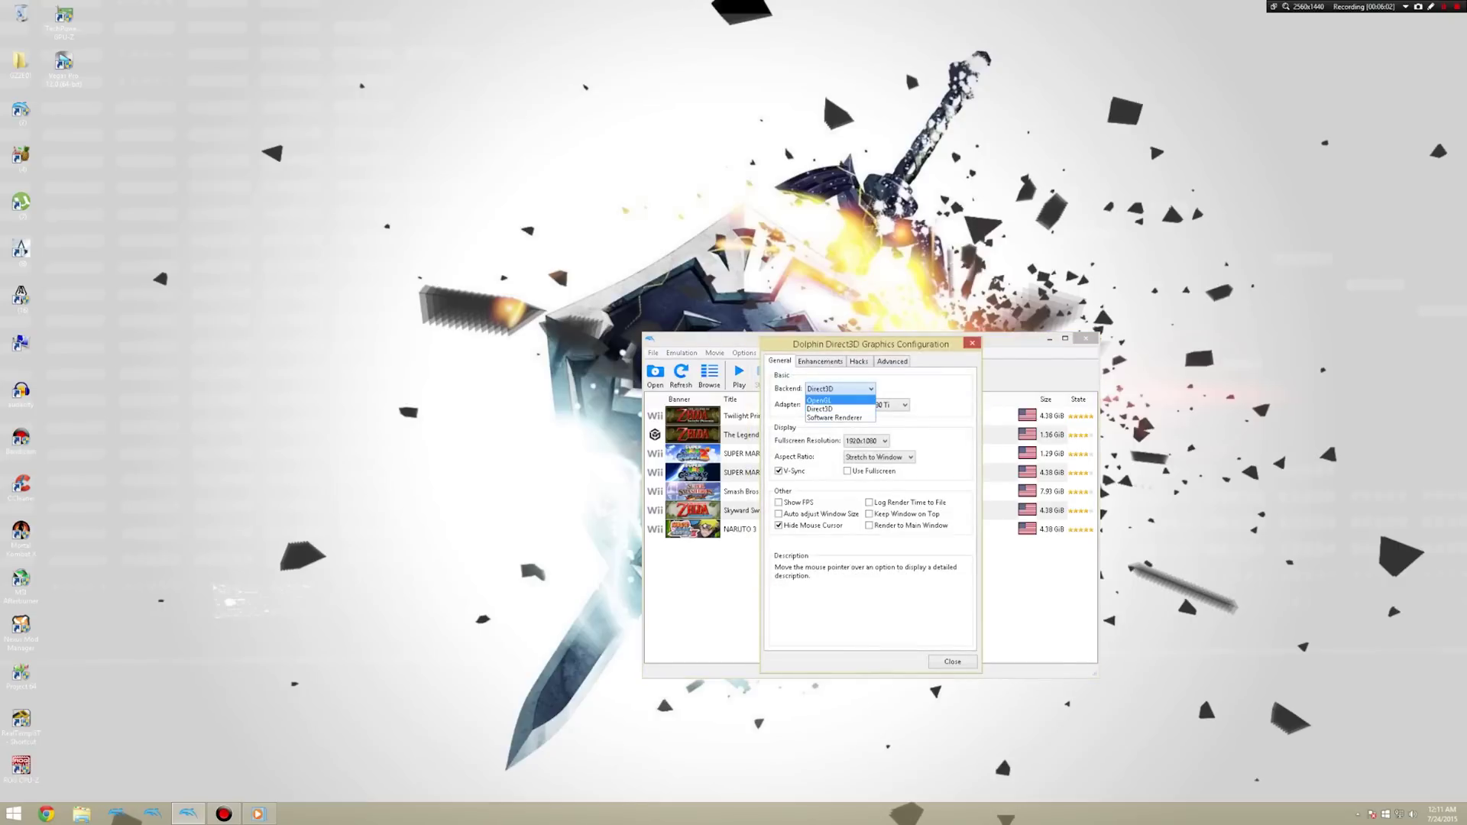
pyautogui.press('Return')
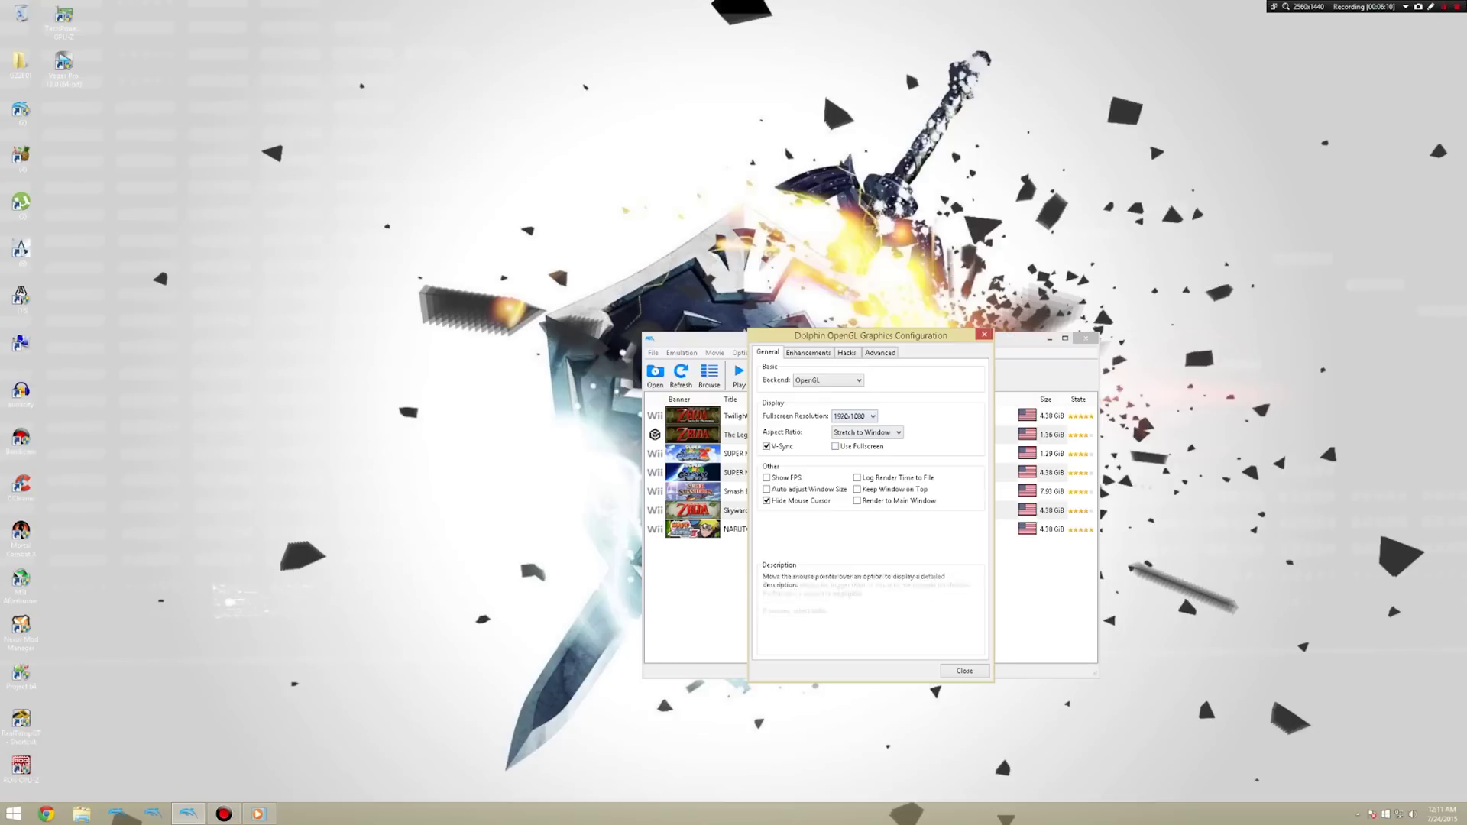
# Set both the fullscreen resolution and the aspect ratio to Auto in the graphics configuration
pyautogui.click(854, 416)
pyautogui.click(853, 427)
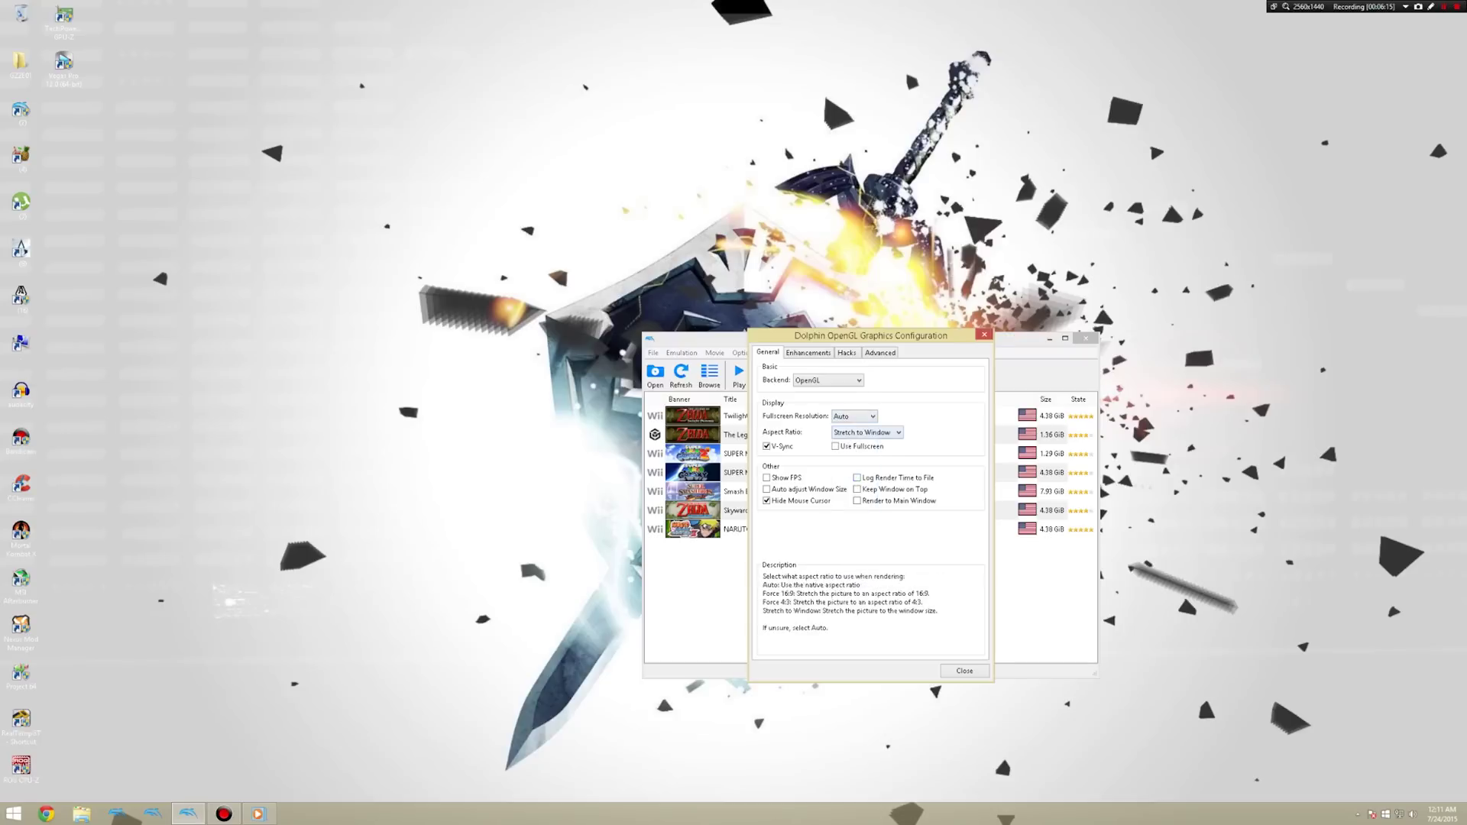
pyautogui.click(866, 432)
pyautogui.click(866, 443)
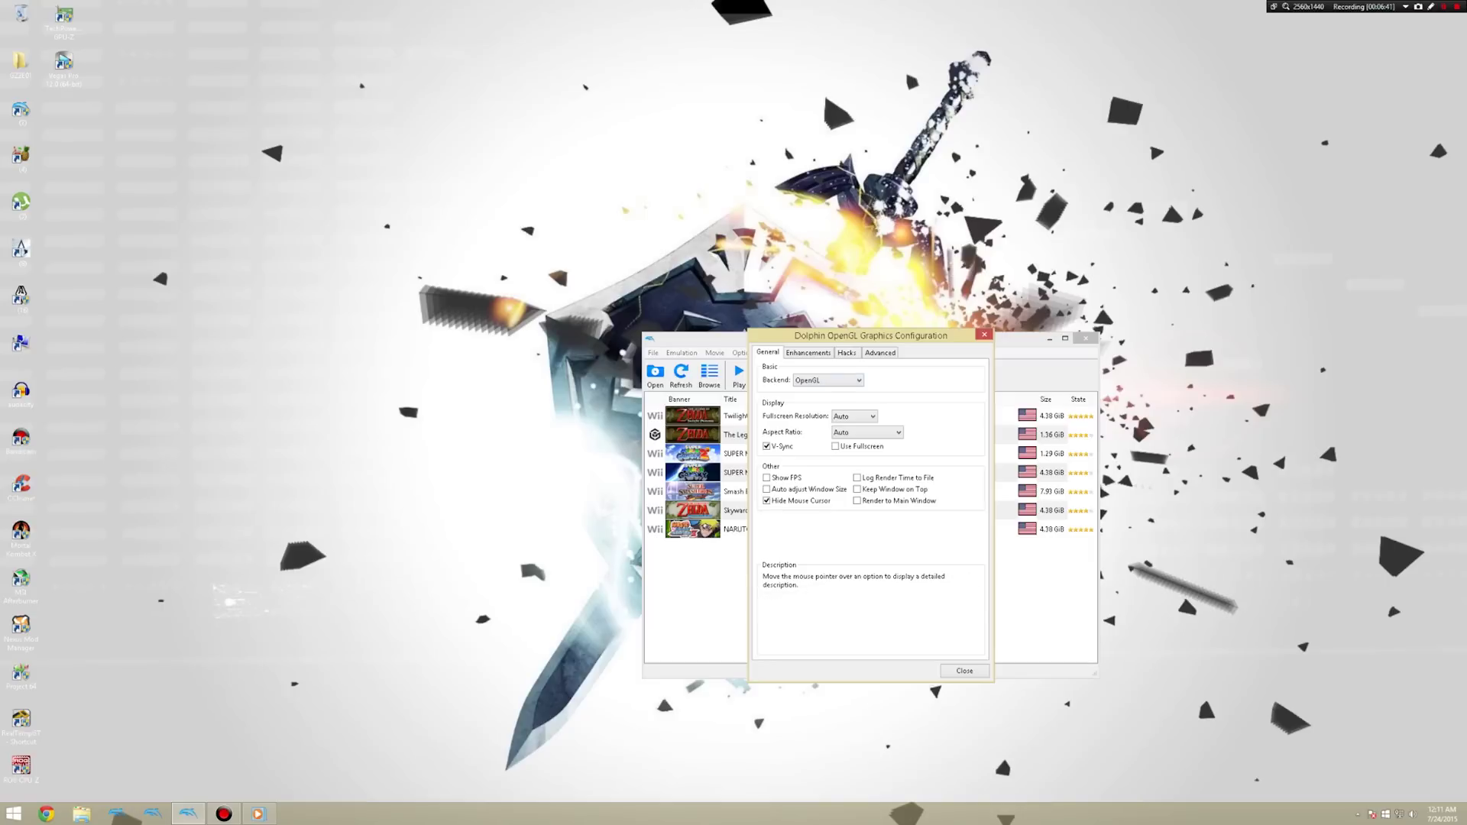
# Set the graphics enhancements to 6x Native for 4K internal resolution, 2x anti-aliasing and 8x anisotropic filtering
pyautogui.click(808, 352)
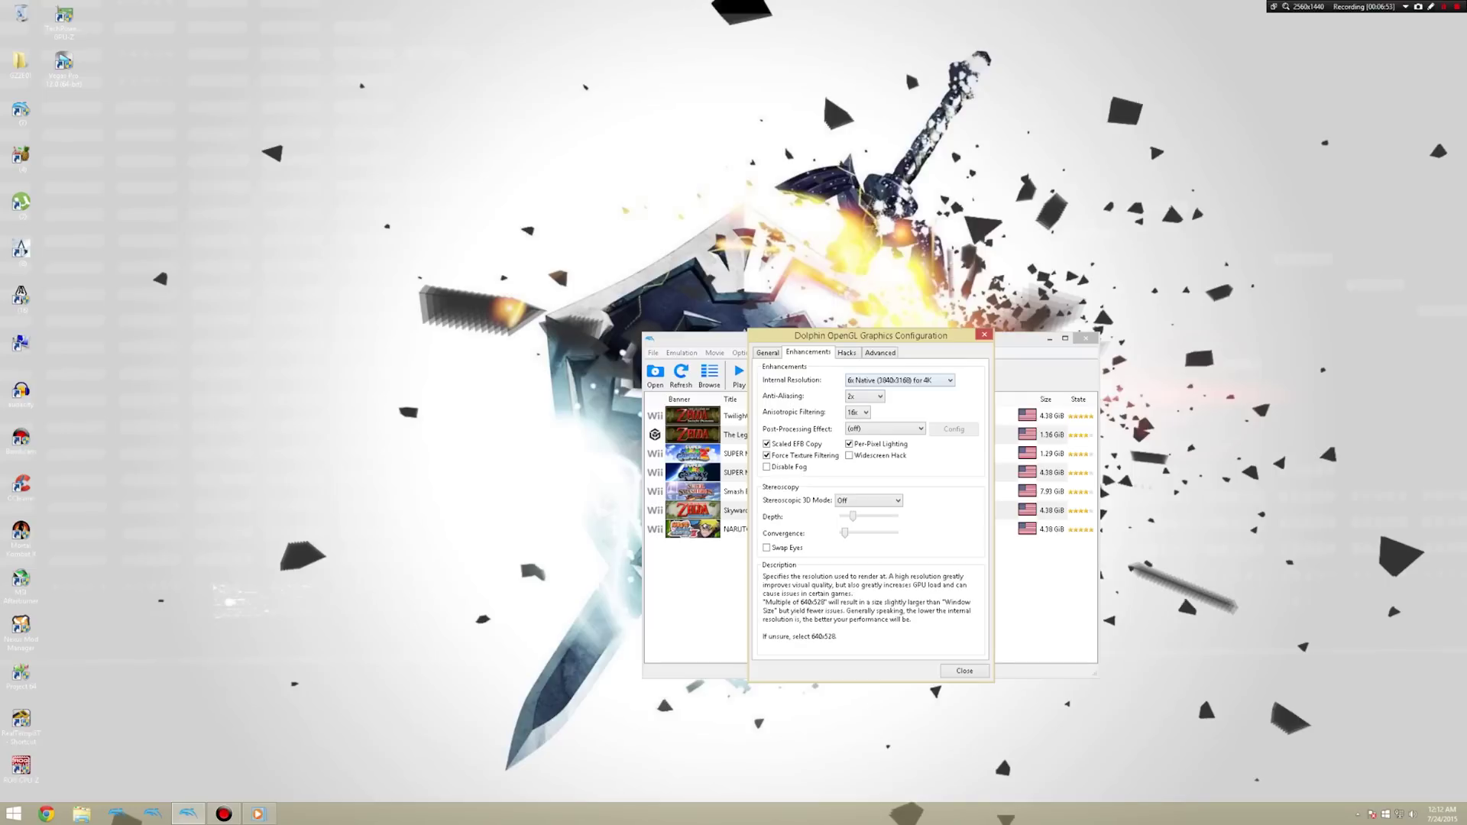
pyautogui.click(899, 380)
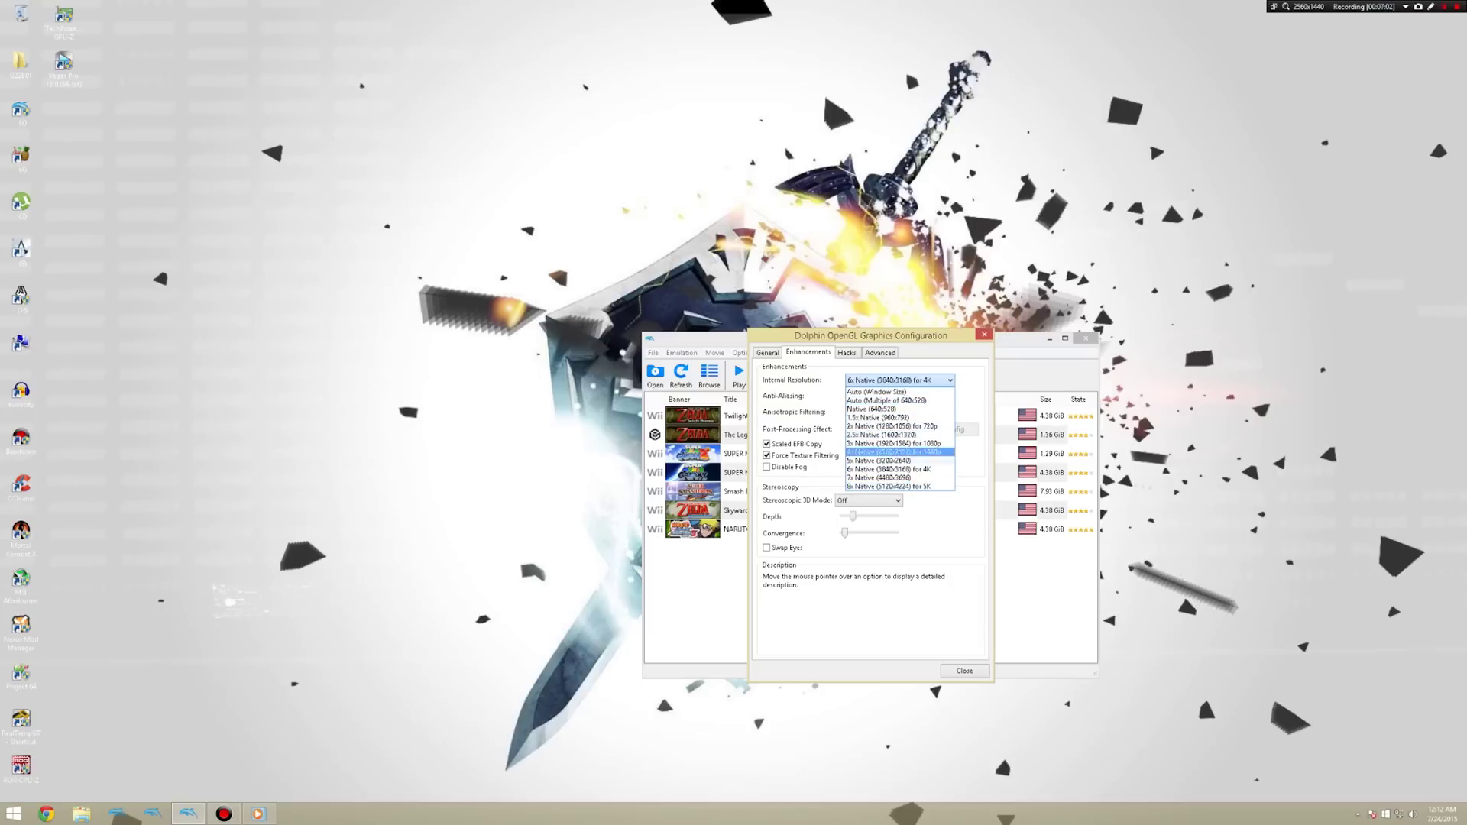
pyautogui.click(898, 468)
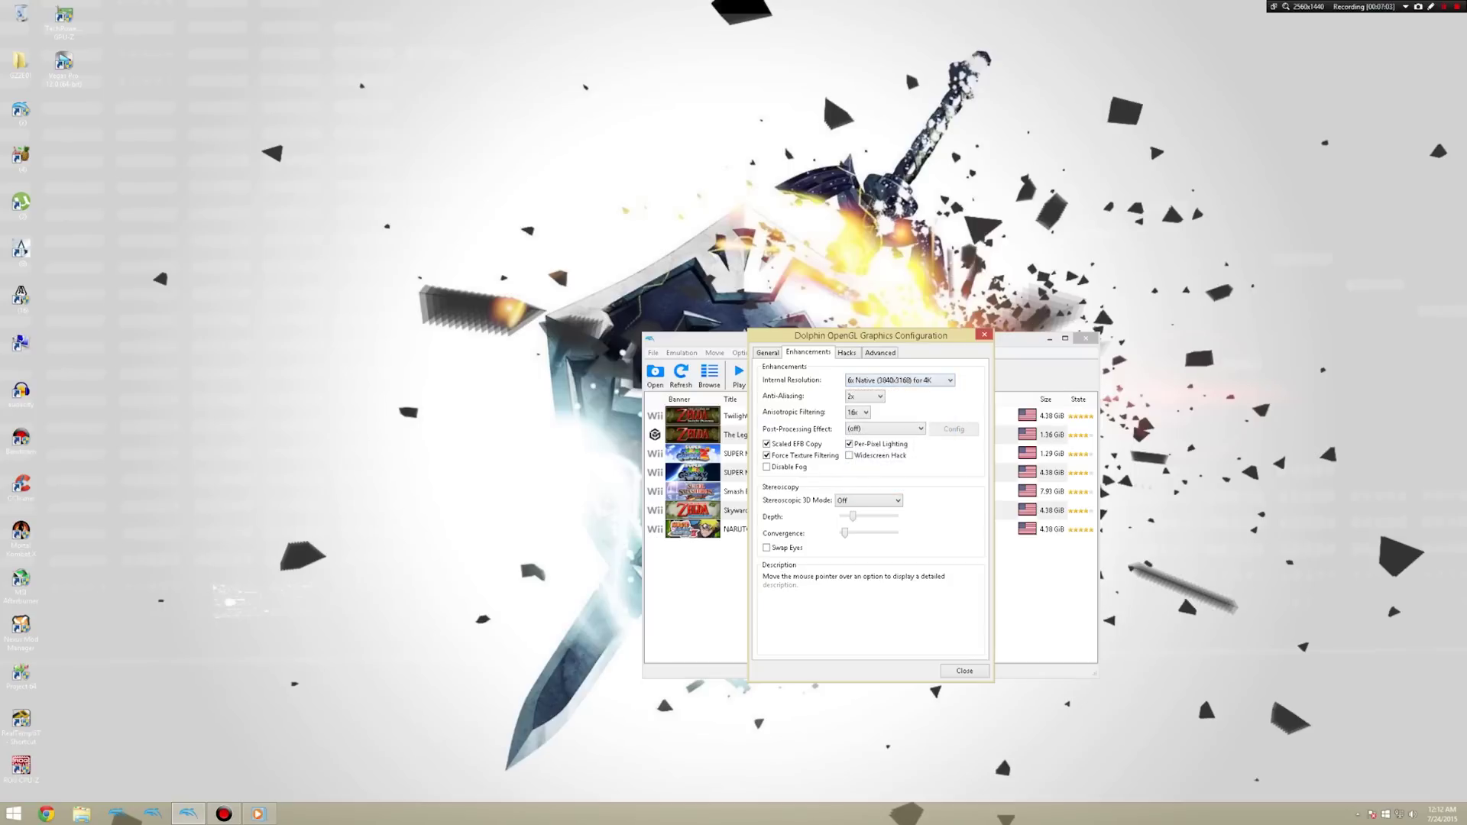
pyautogui.click(864, 395)
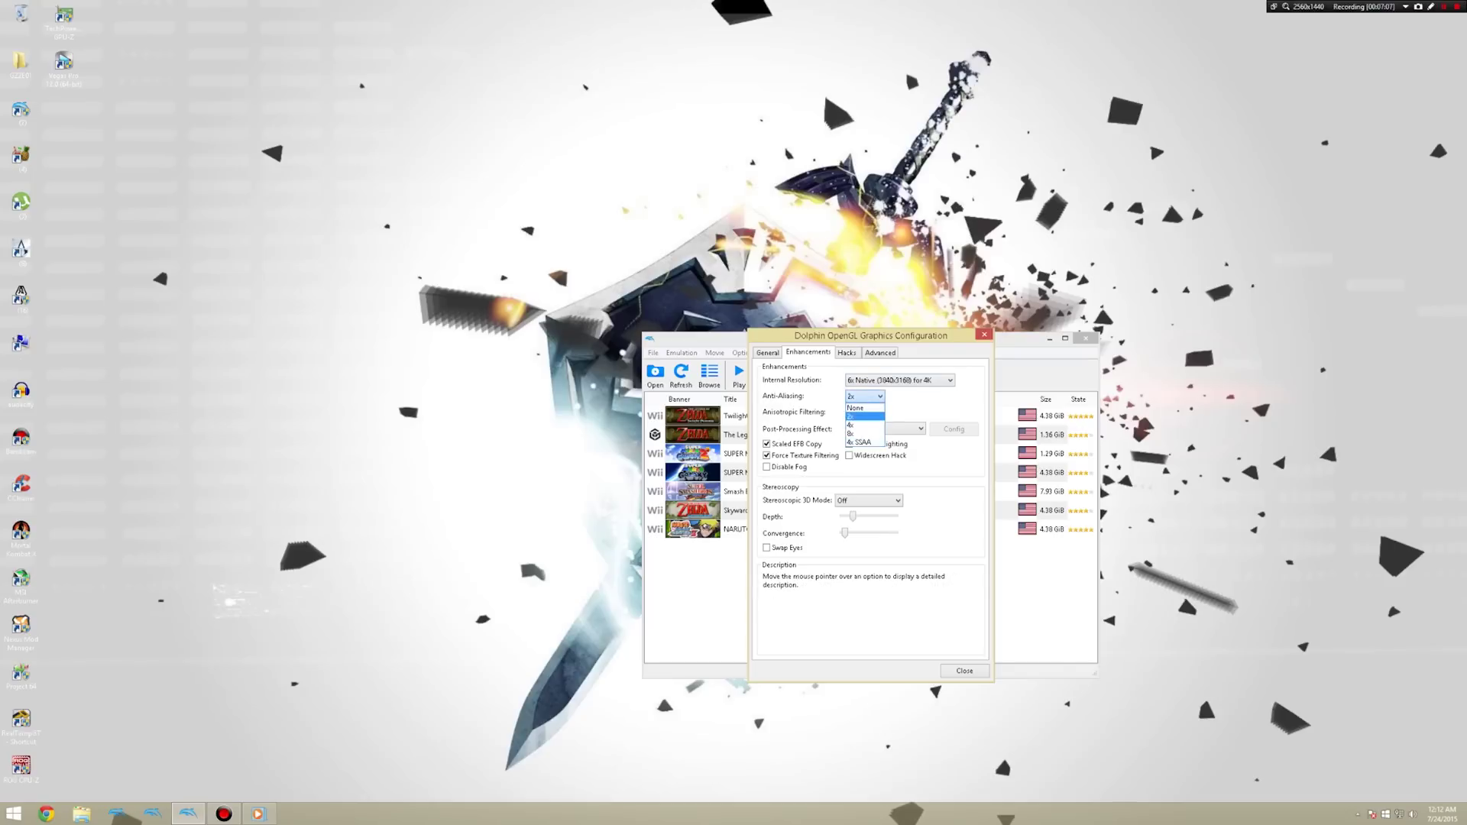
pyautogui.click(864, 416)
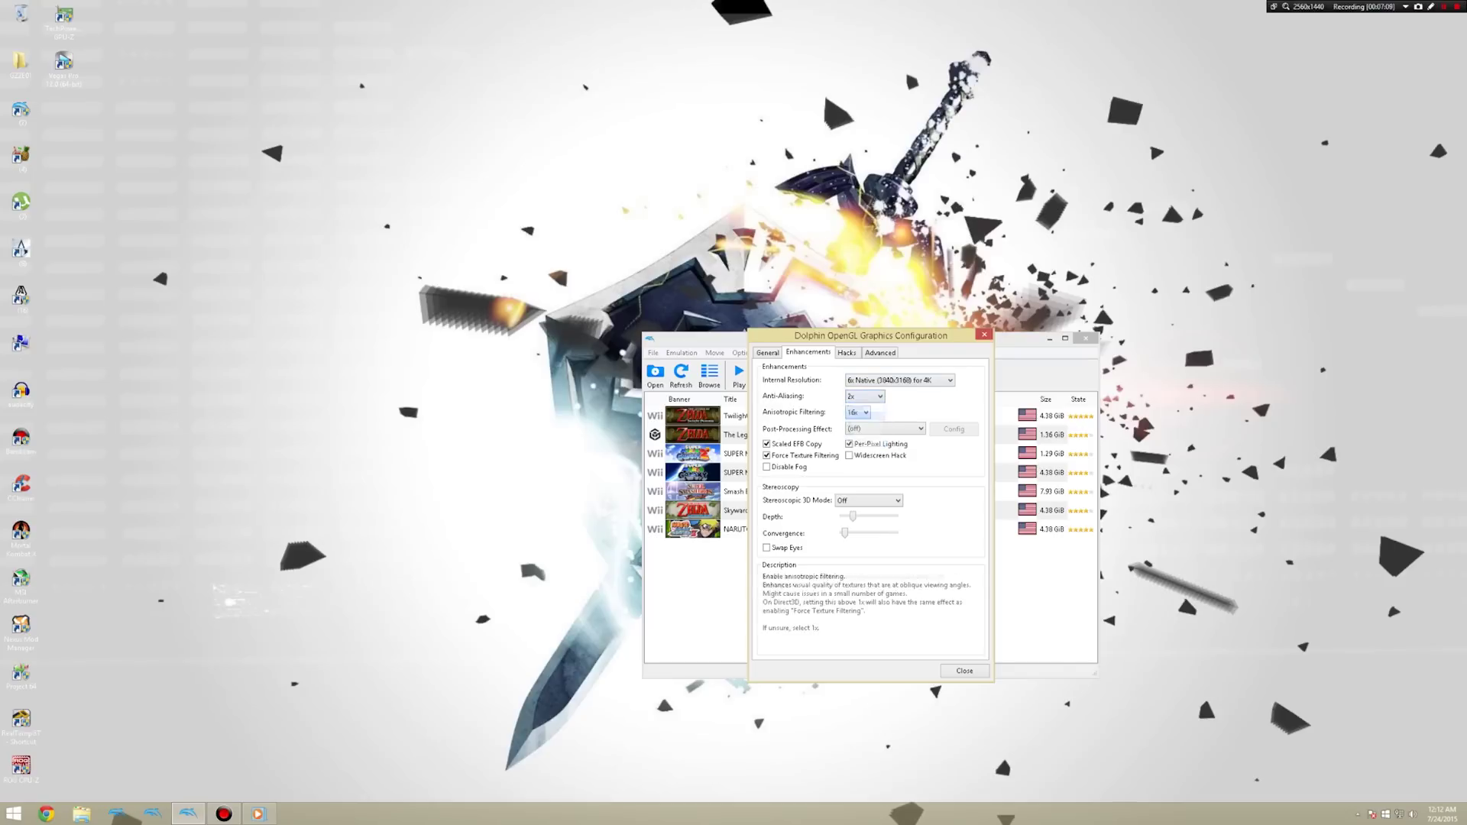
pyautogui.click(858, 412)
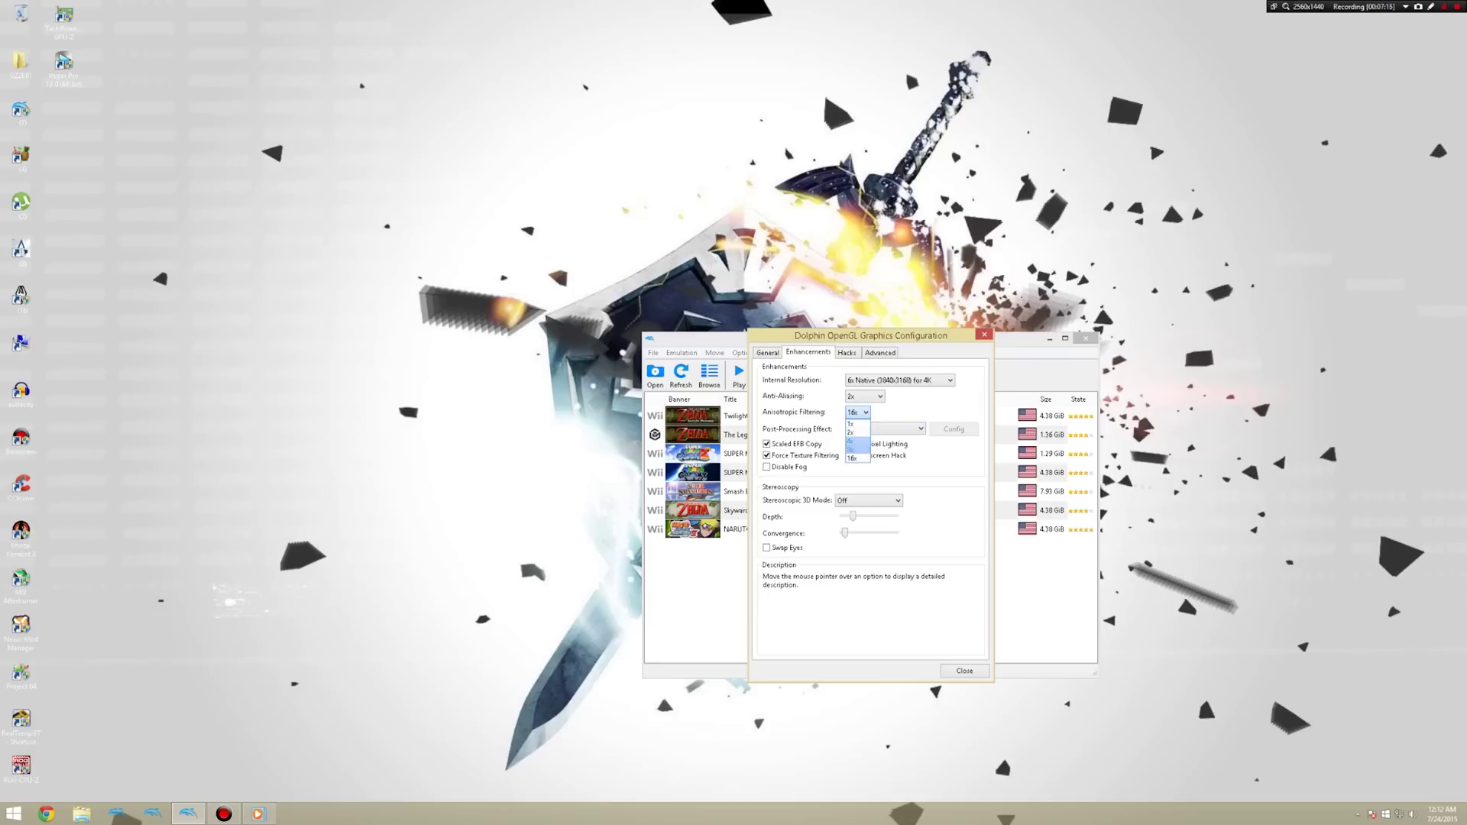
pyautogui.click(851, 450)
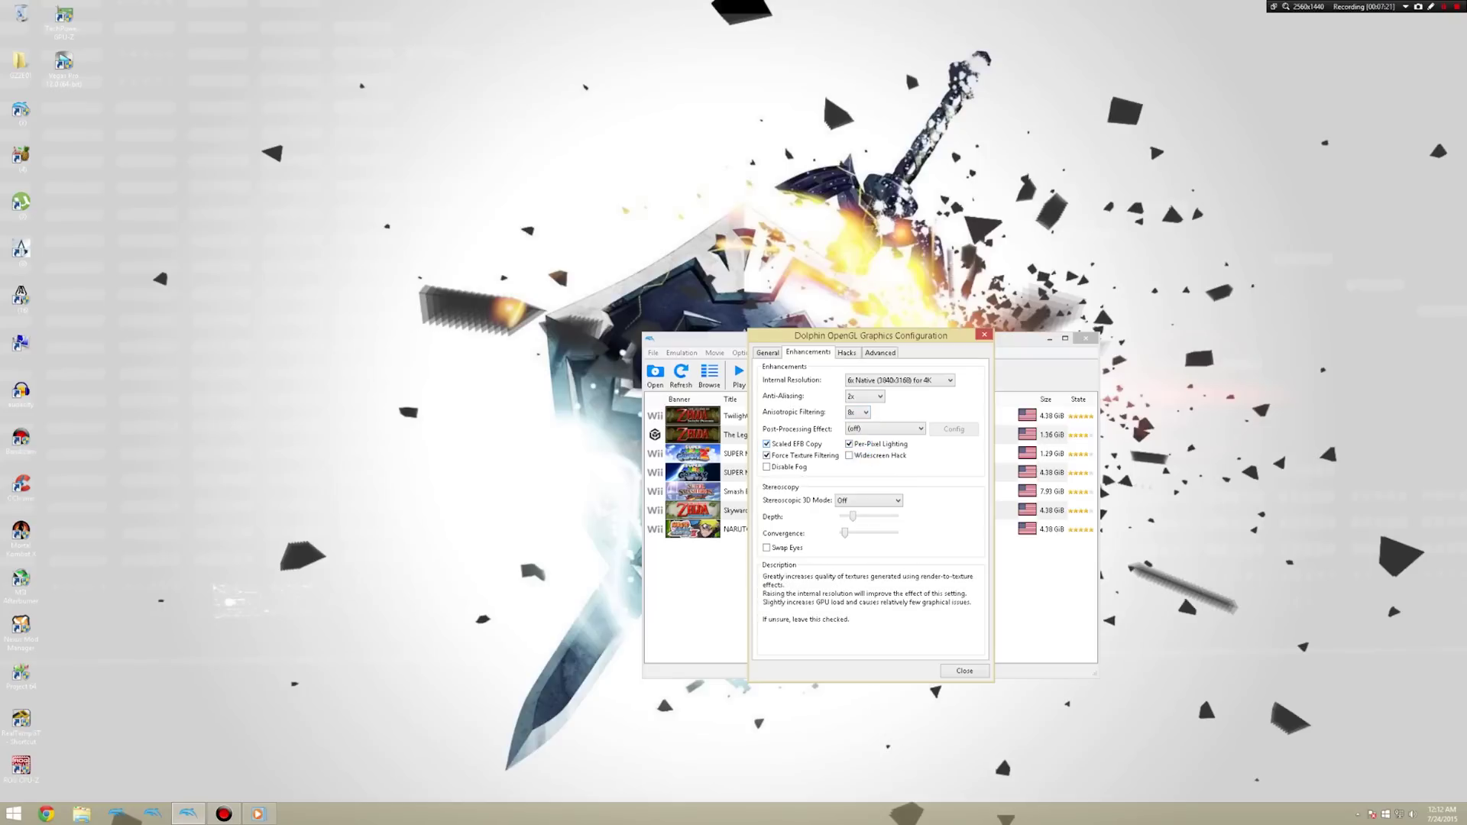
pyautogui.click(766, 456)
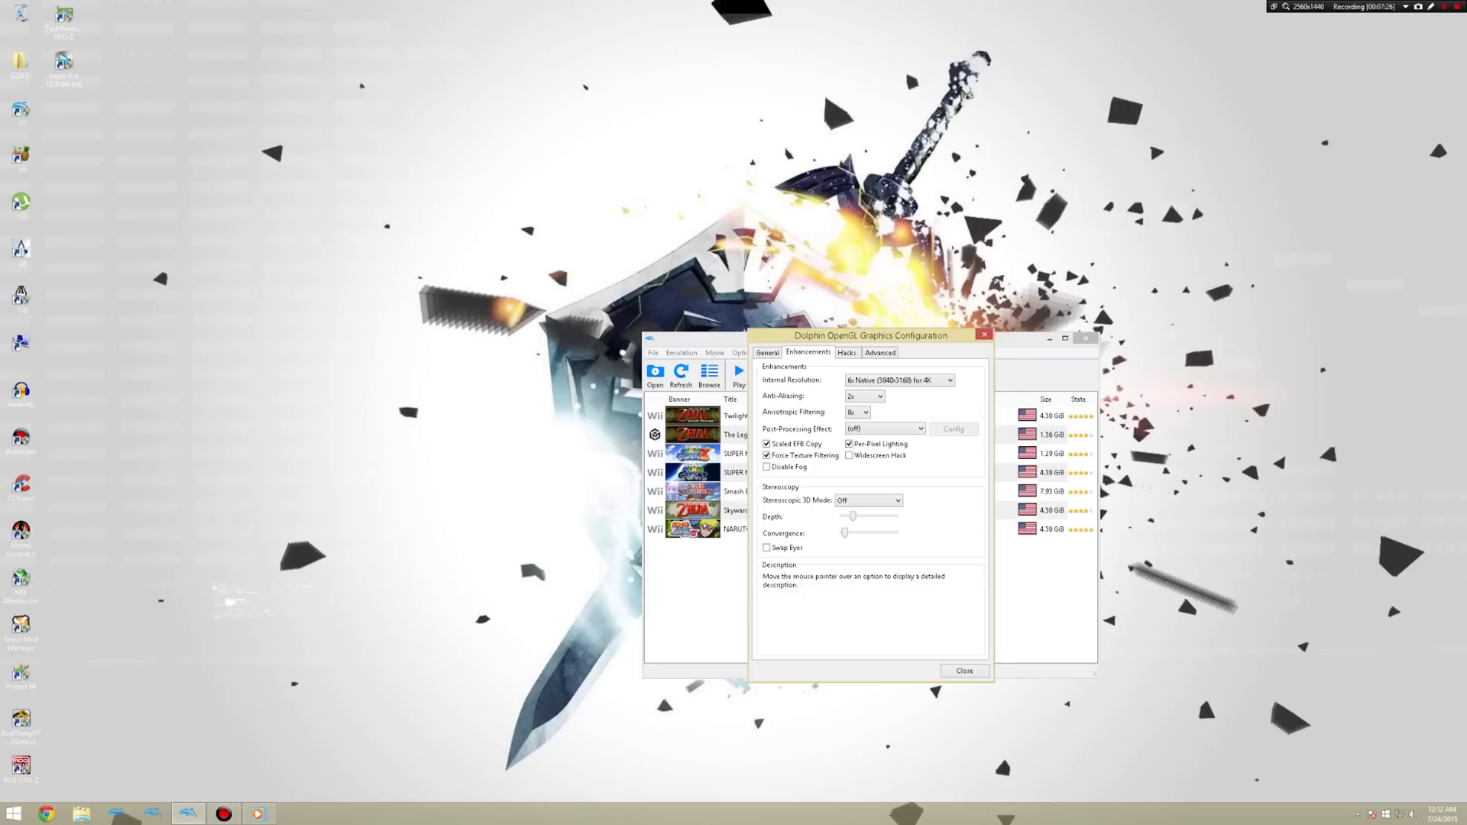
# Review the Hacks and Advanced graphics settings and close the graphics configuration
pyautogui.click(845, 353)
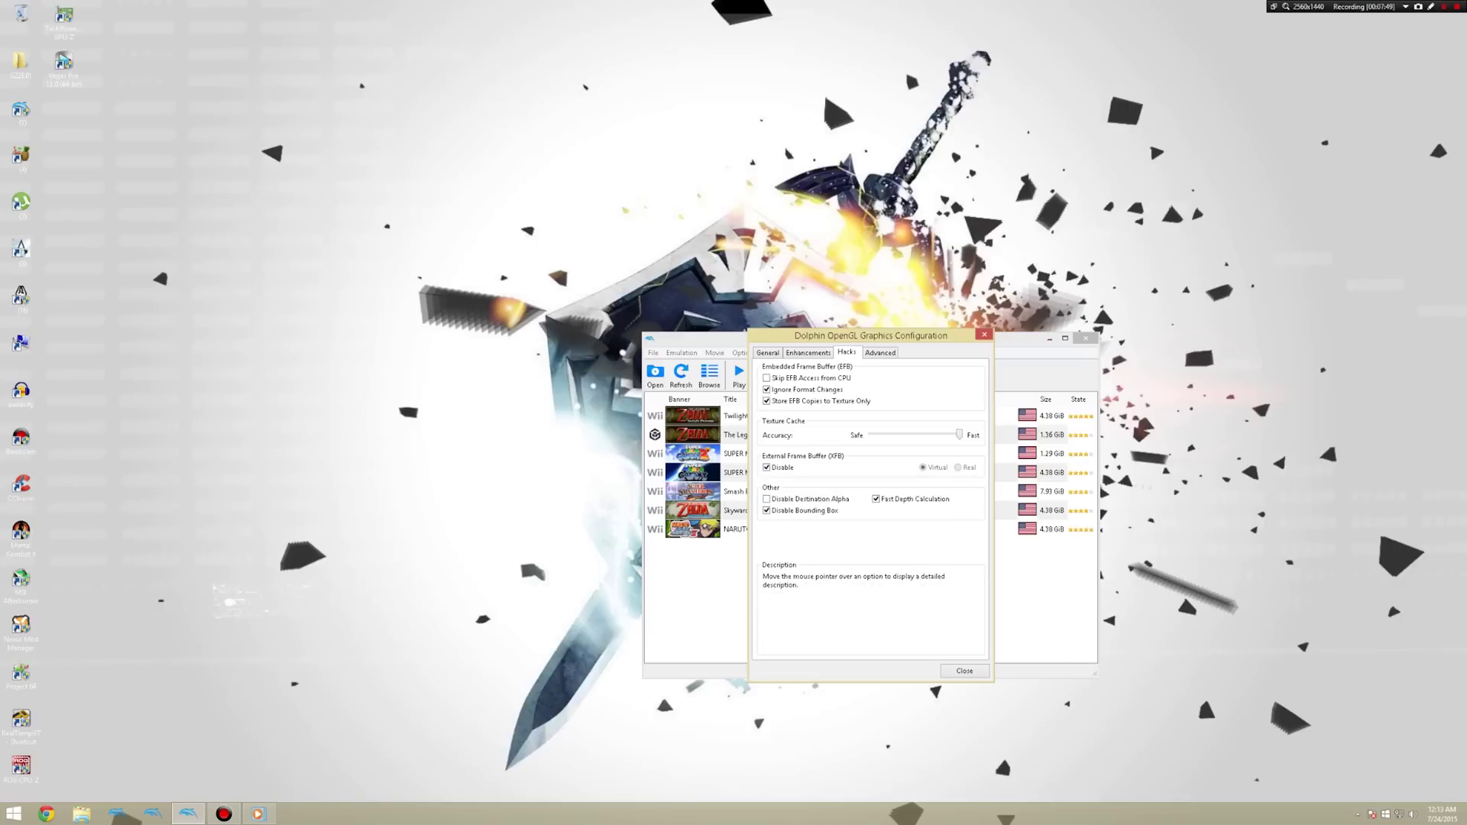
pyautogui.click(880, 352)
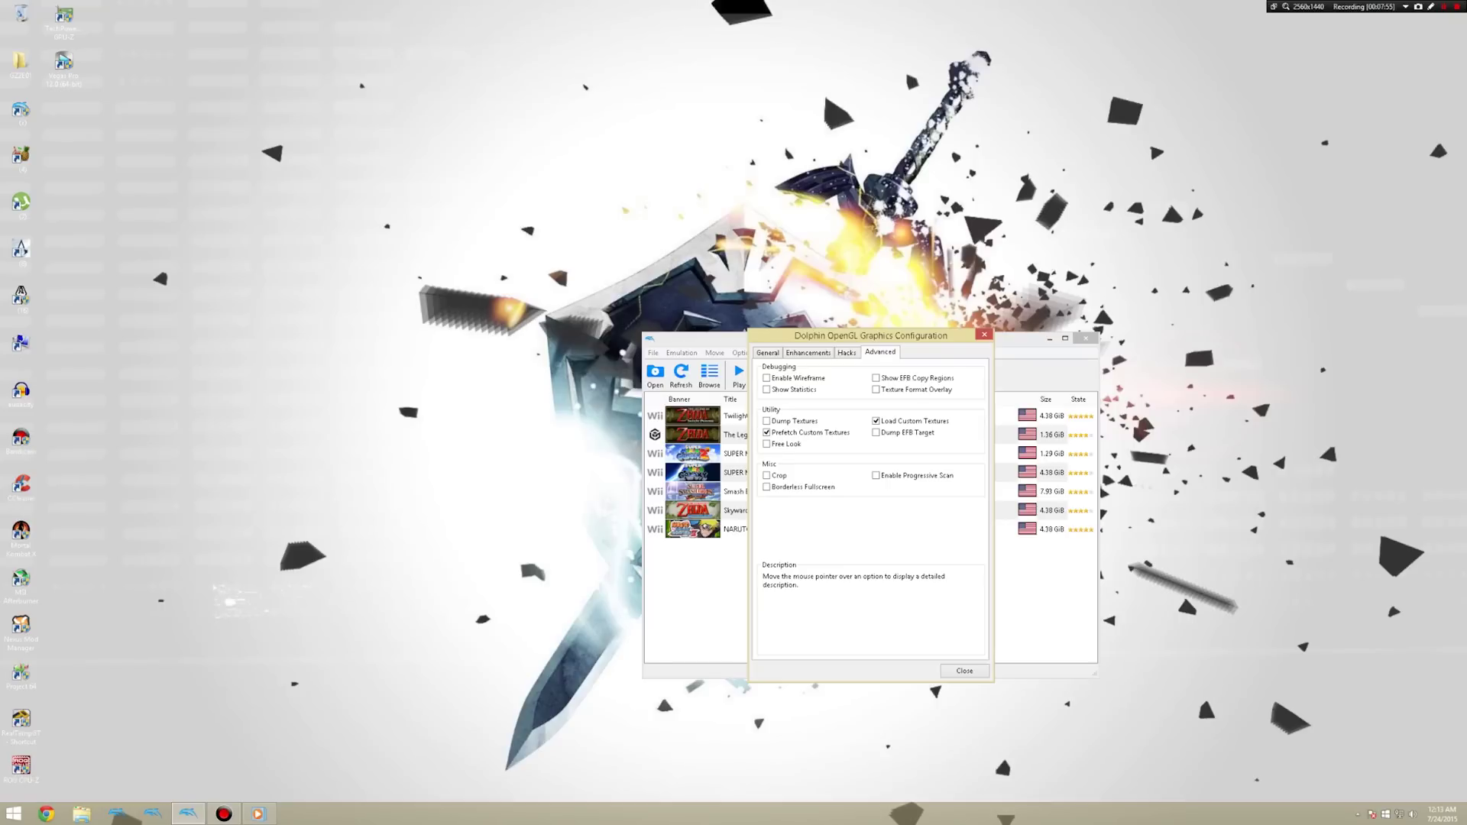
pyautogui.press('Escape')
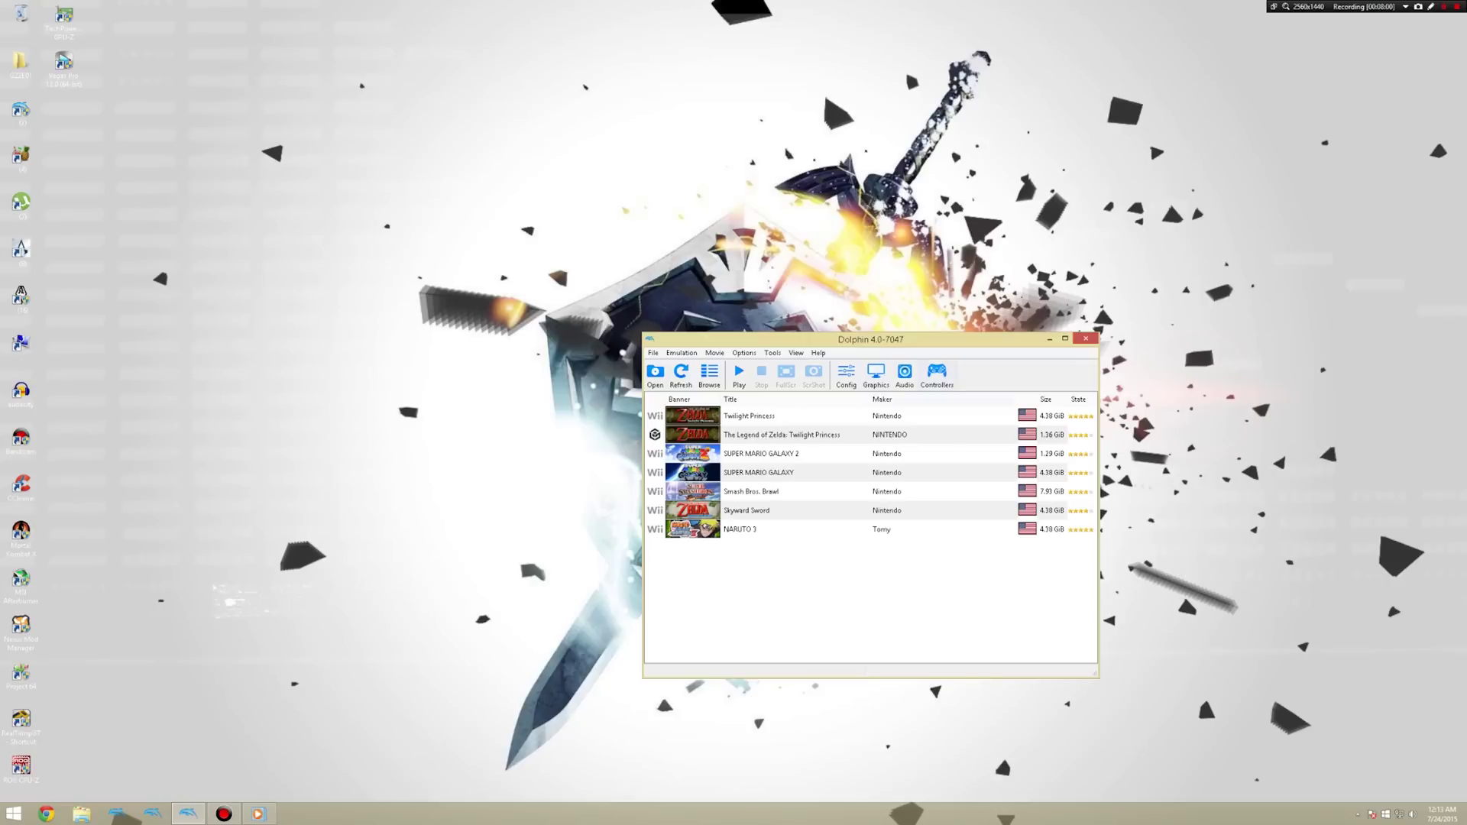
# Open the configuration of the GameCube controller on Port 1, choose DInput/0/Wireless Controller as its device, and accept it
pyautogui.click(936, 375)
pyautogui.click(921, 344)
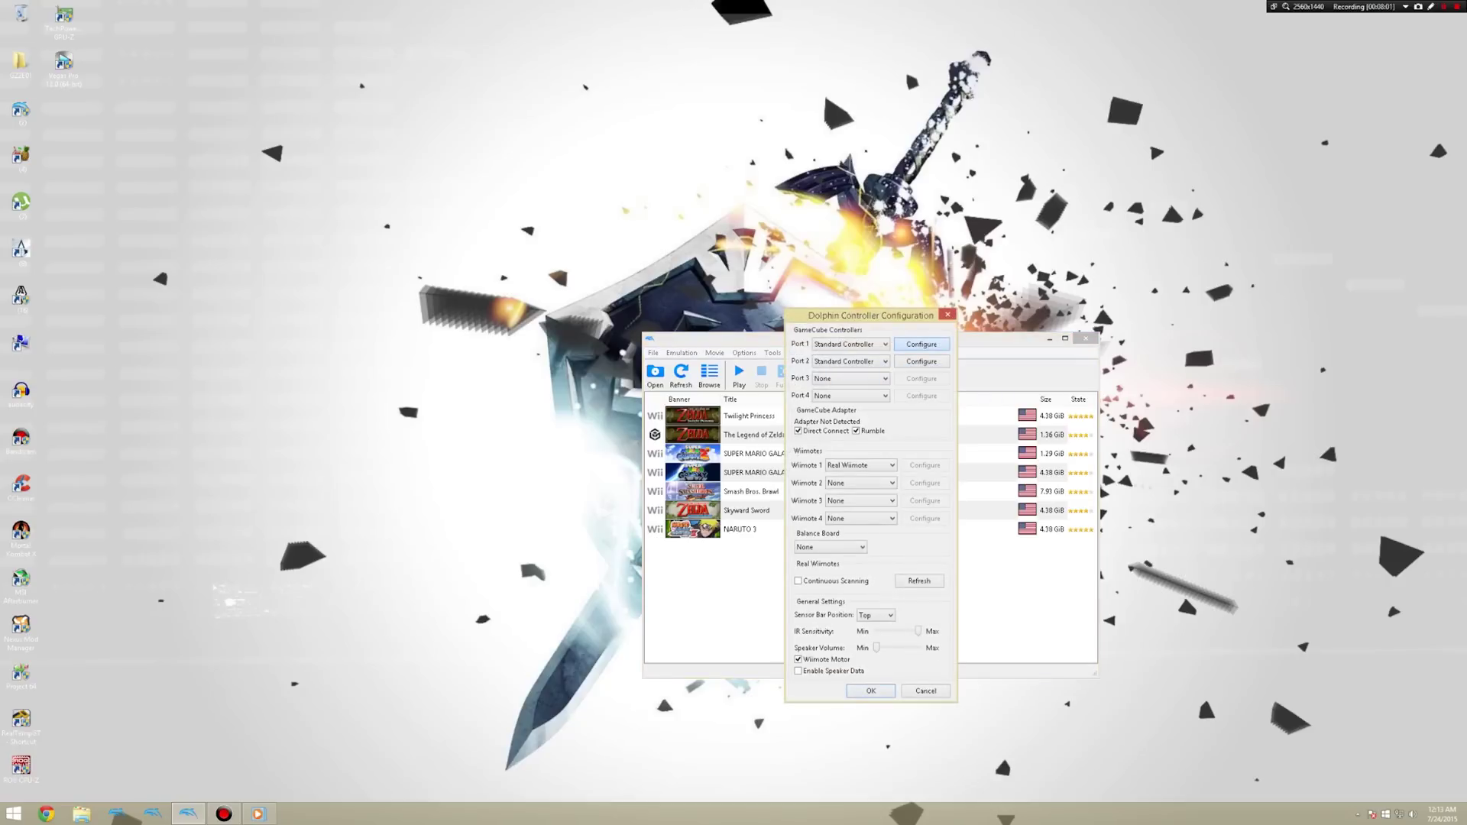
pyautogui.click(783, 444)
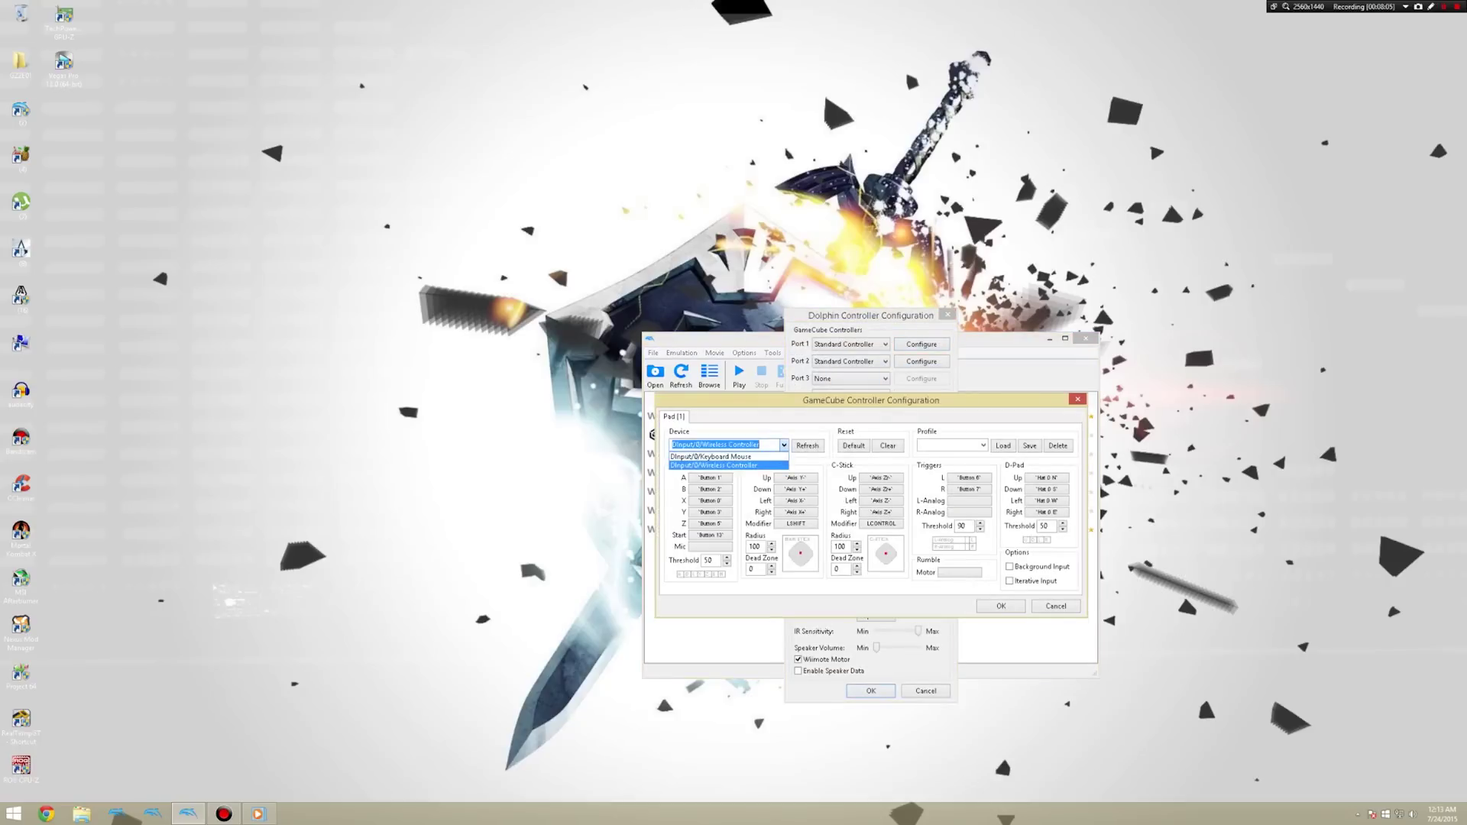
pyautogui.click(714, 464)
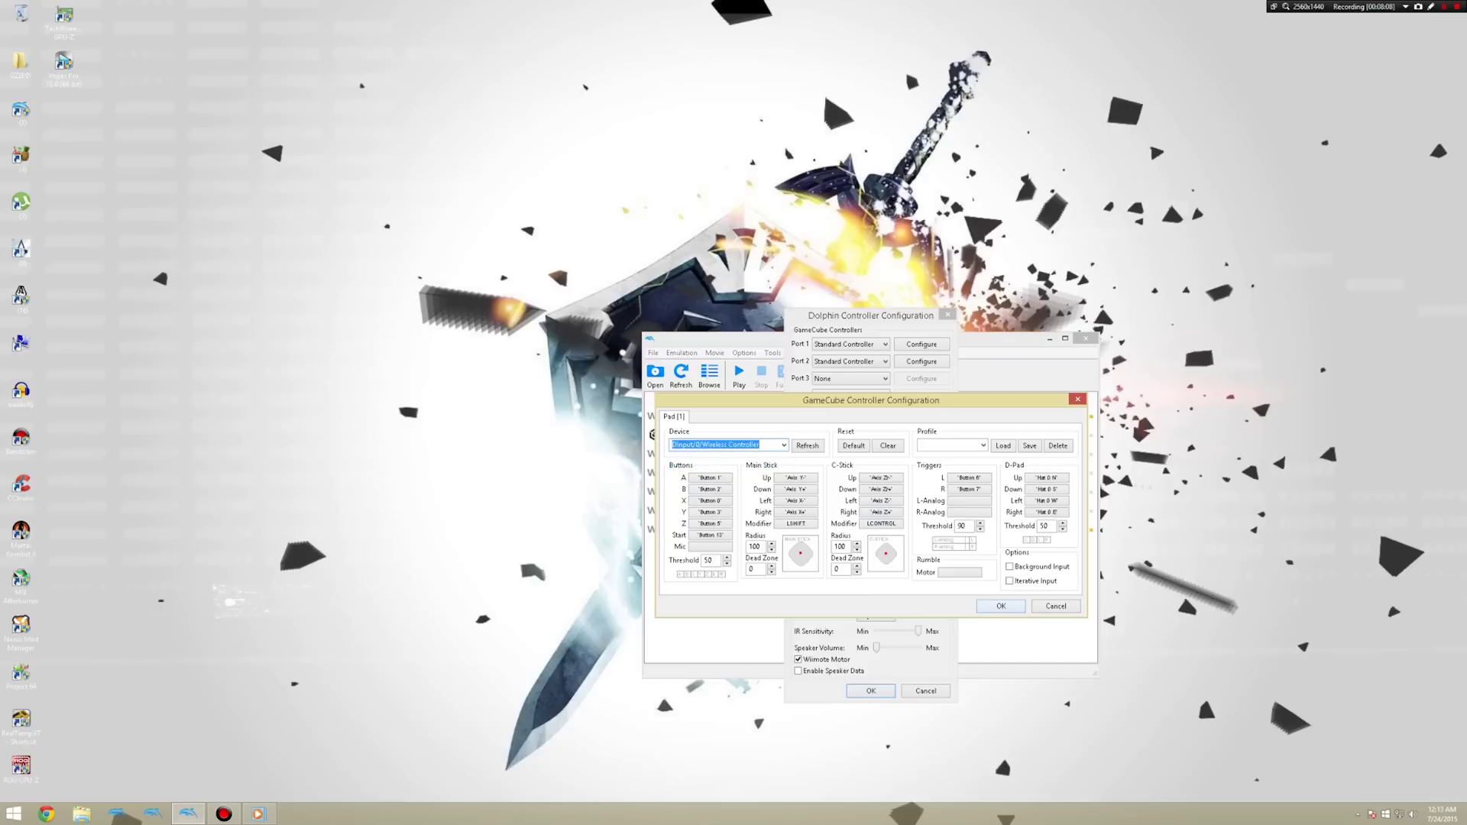
pyautogui.press('Return')
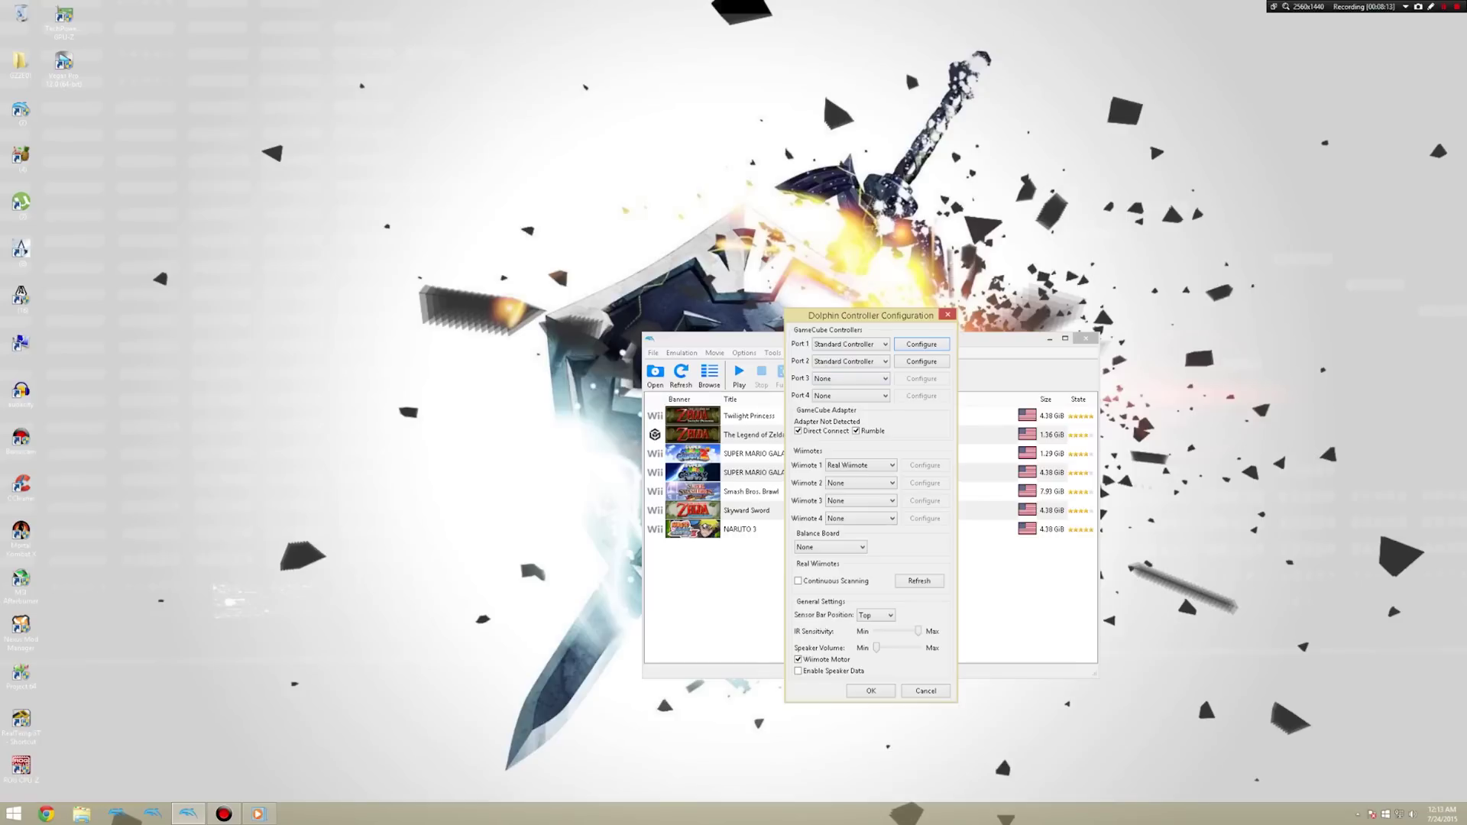
# Switch Wiimote 1 to Emulated Wiimote, return it to Real Wiimote, and accept the controller configuration
pyautogui.click(860, 465)
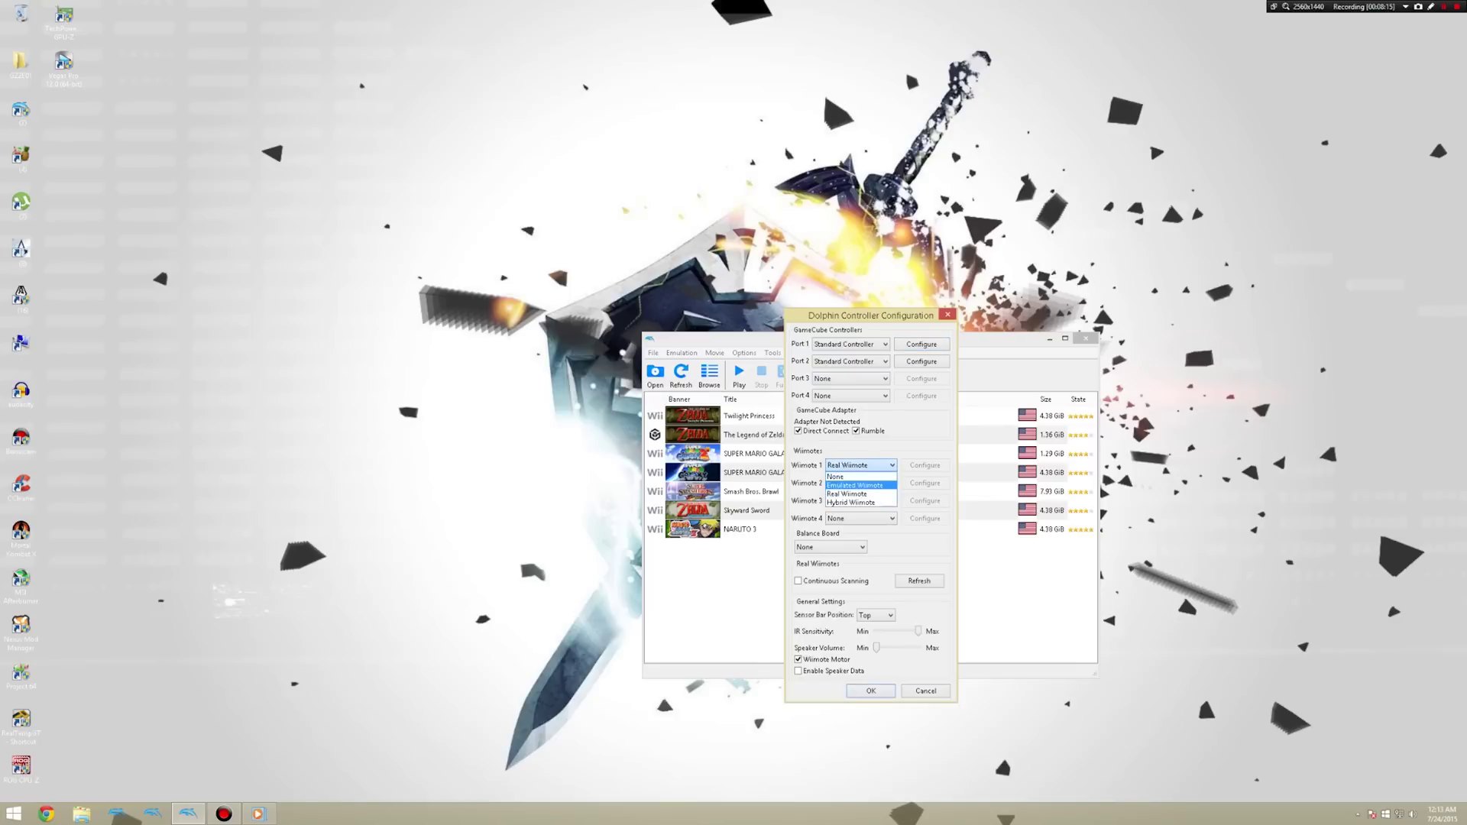
pyautogui.click(854, 485)
pyautogui.click(860, 465)
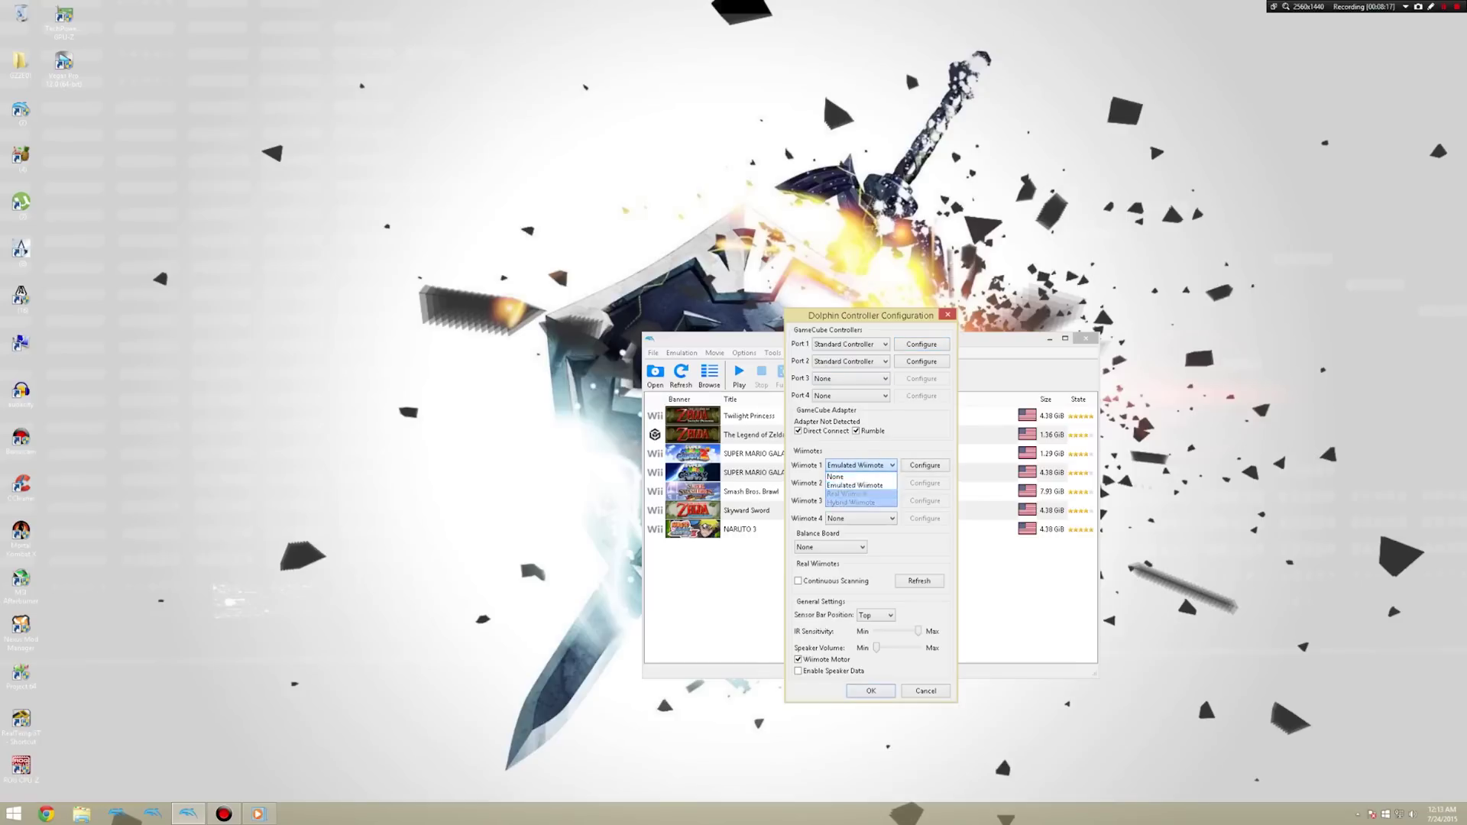
pyautogui.click(847, 493)
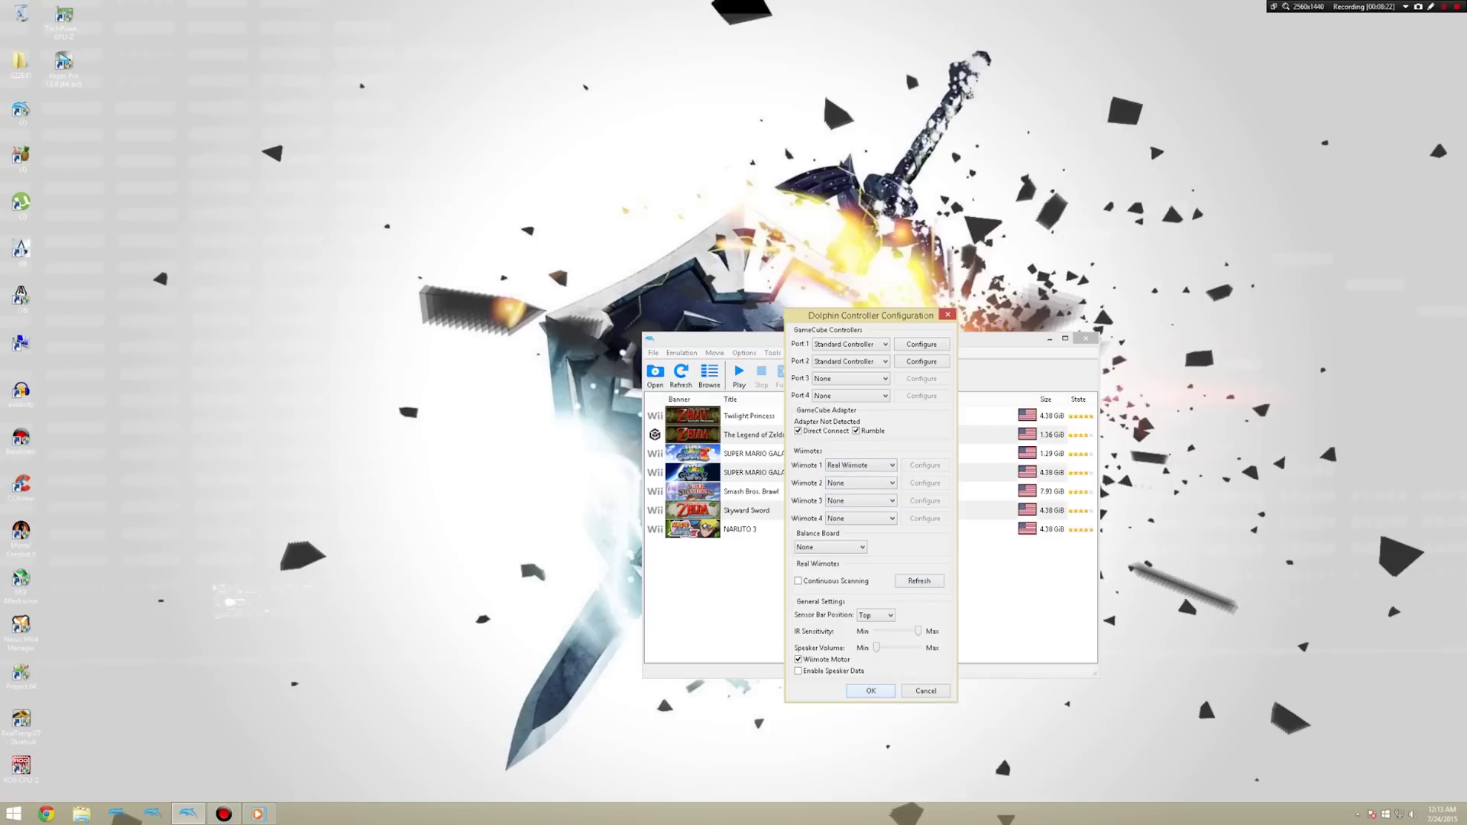
pyautogui.click(870, 690)
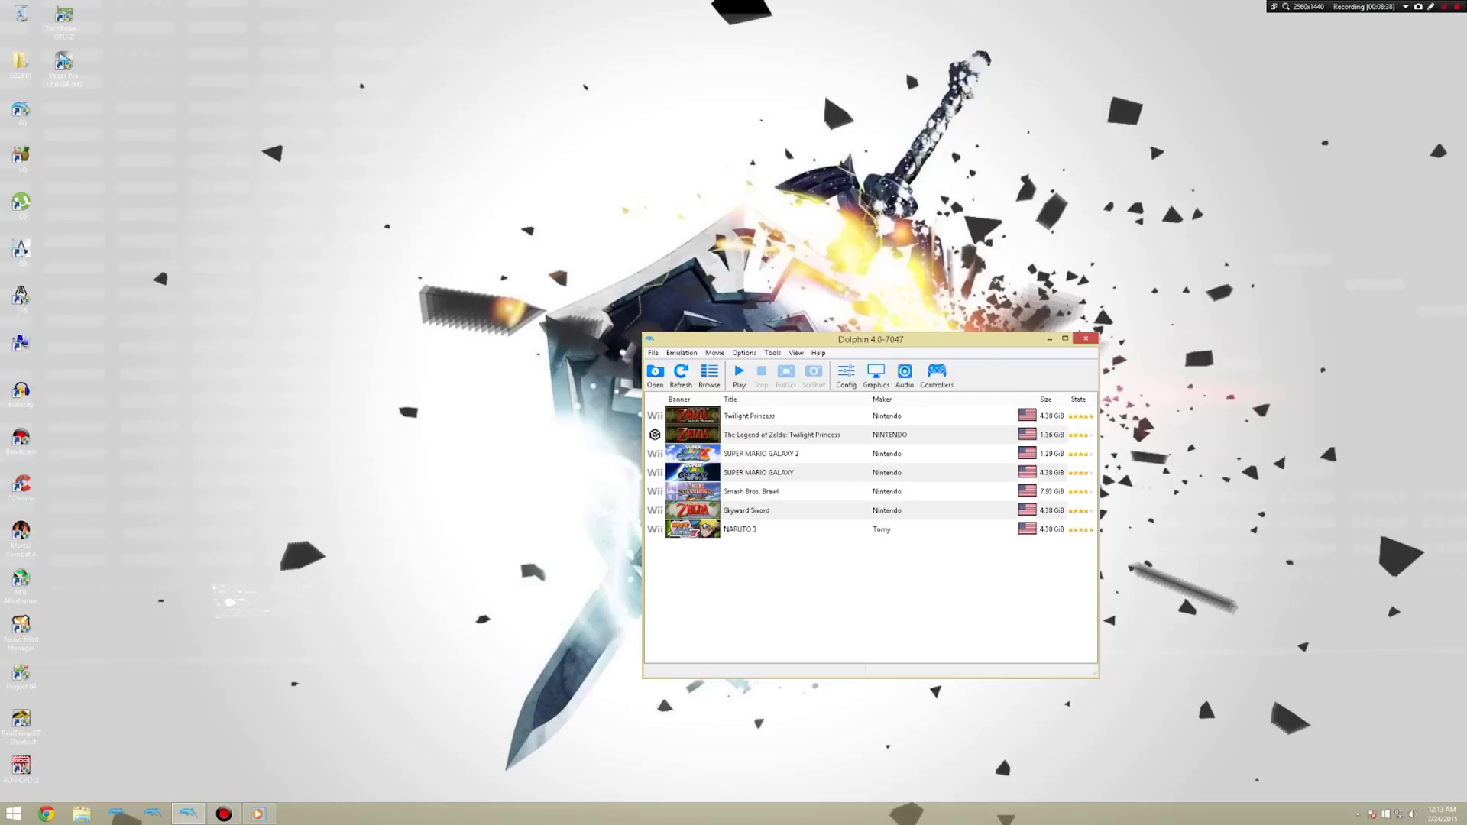
pyautogui.click(780, 416)
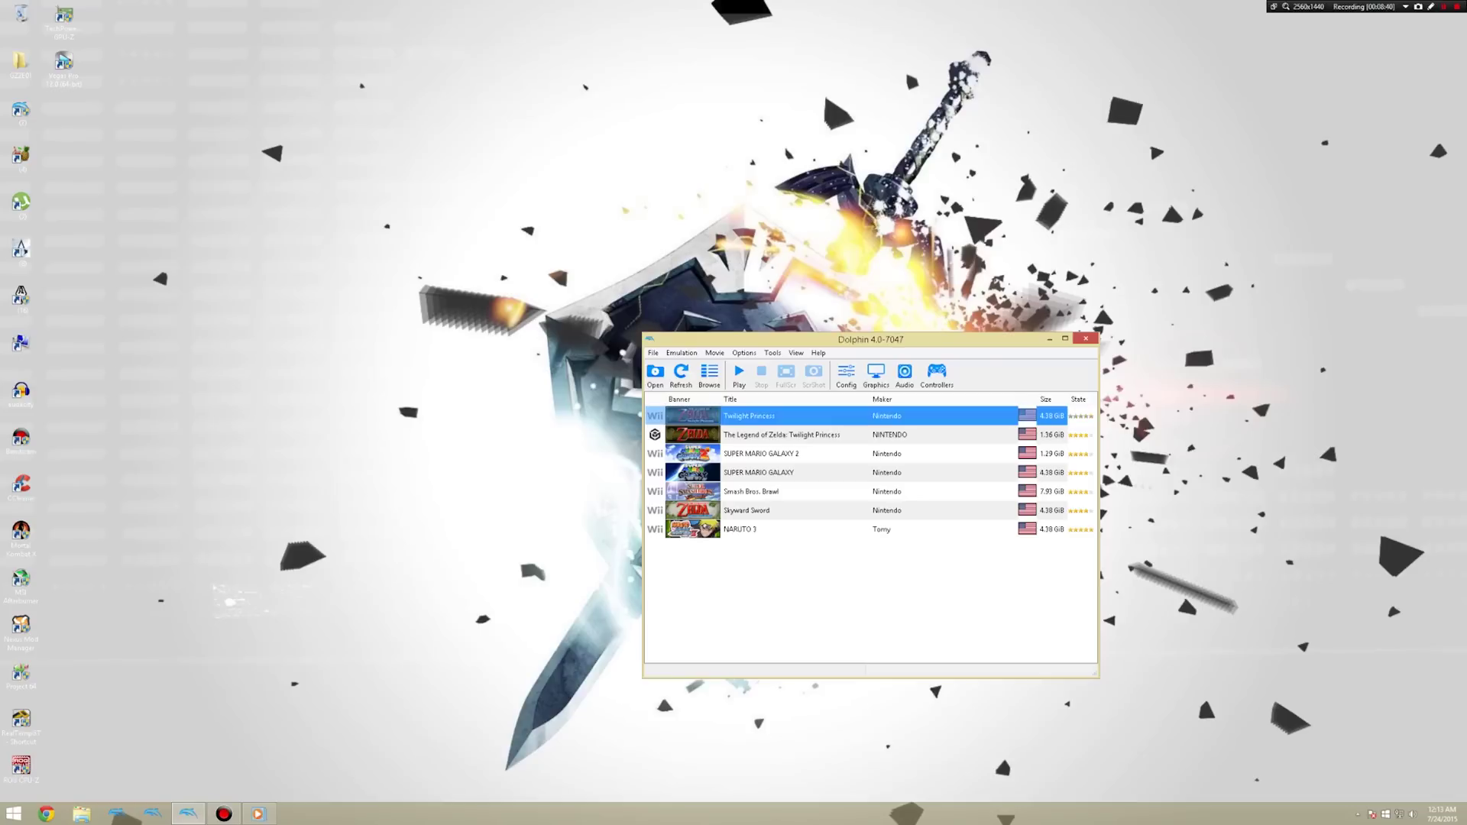
pyautogui.moveTo(748, 593); pyautogui.dragTo(1022, 409)
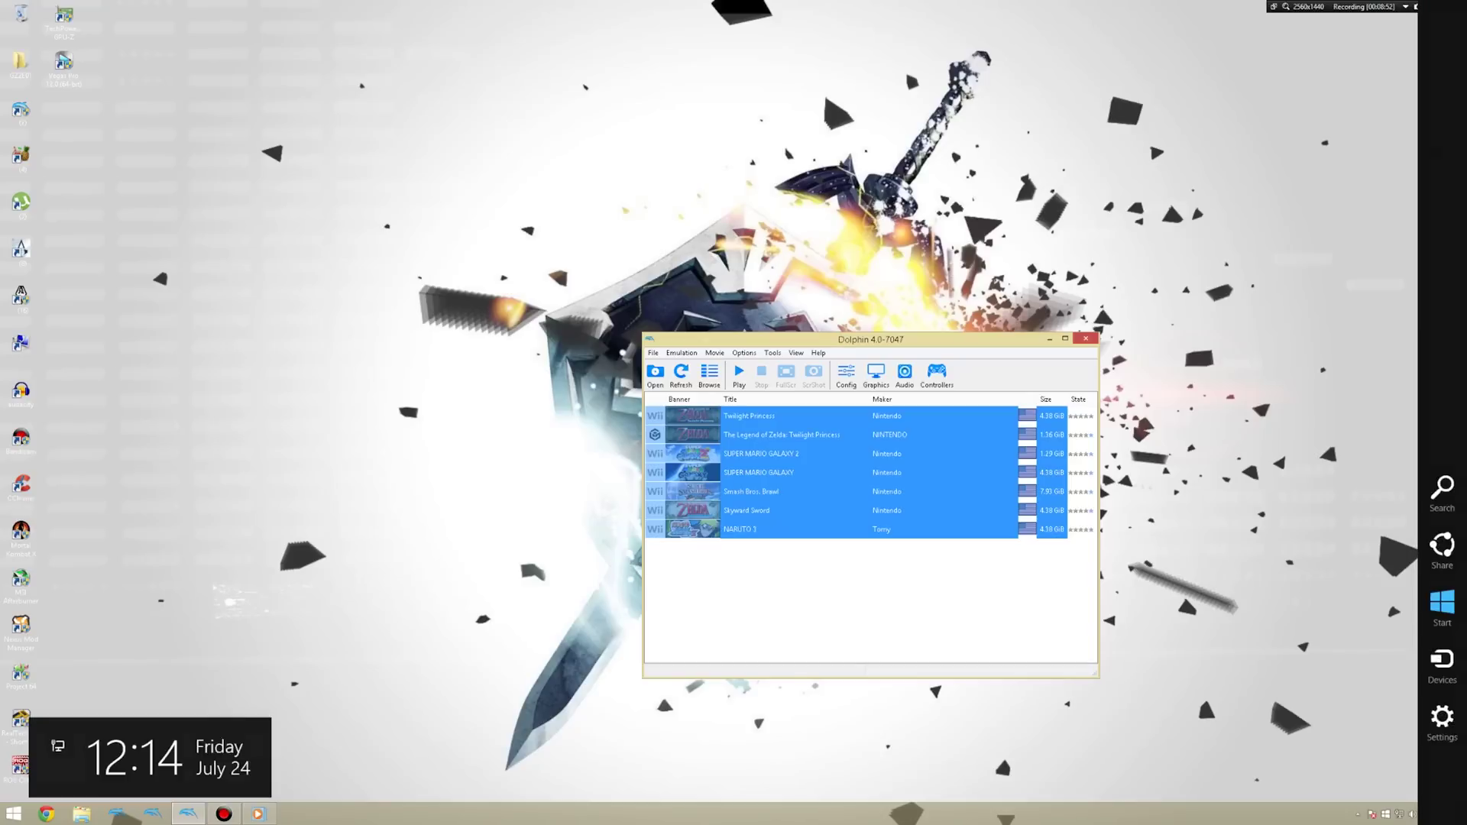
pyautogui.rightClick(165, 341)
pyautogui.click(194, 371)
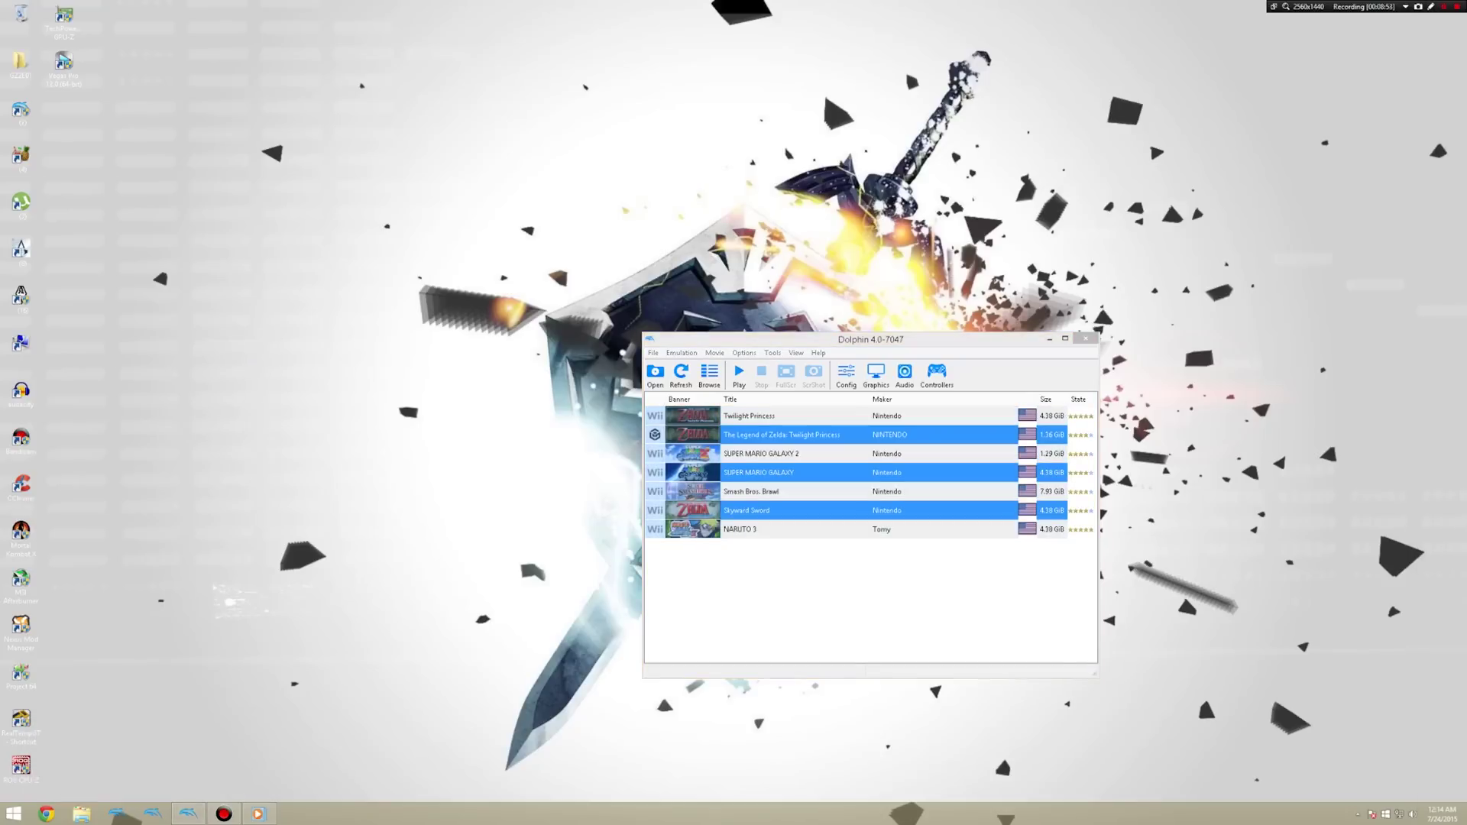
pyautogui.moveTo(1, 2); pyautogui.dragTo(1466, 802)
pyautogui.moveTo(679, 586); pyautogui.dragTo(799, 412)
pyautogui.rightClick(679, 579)
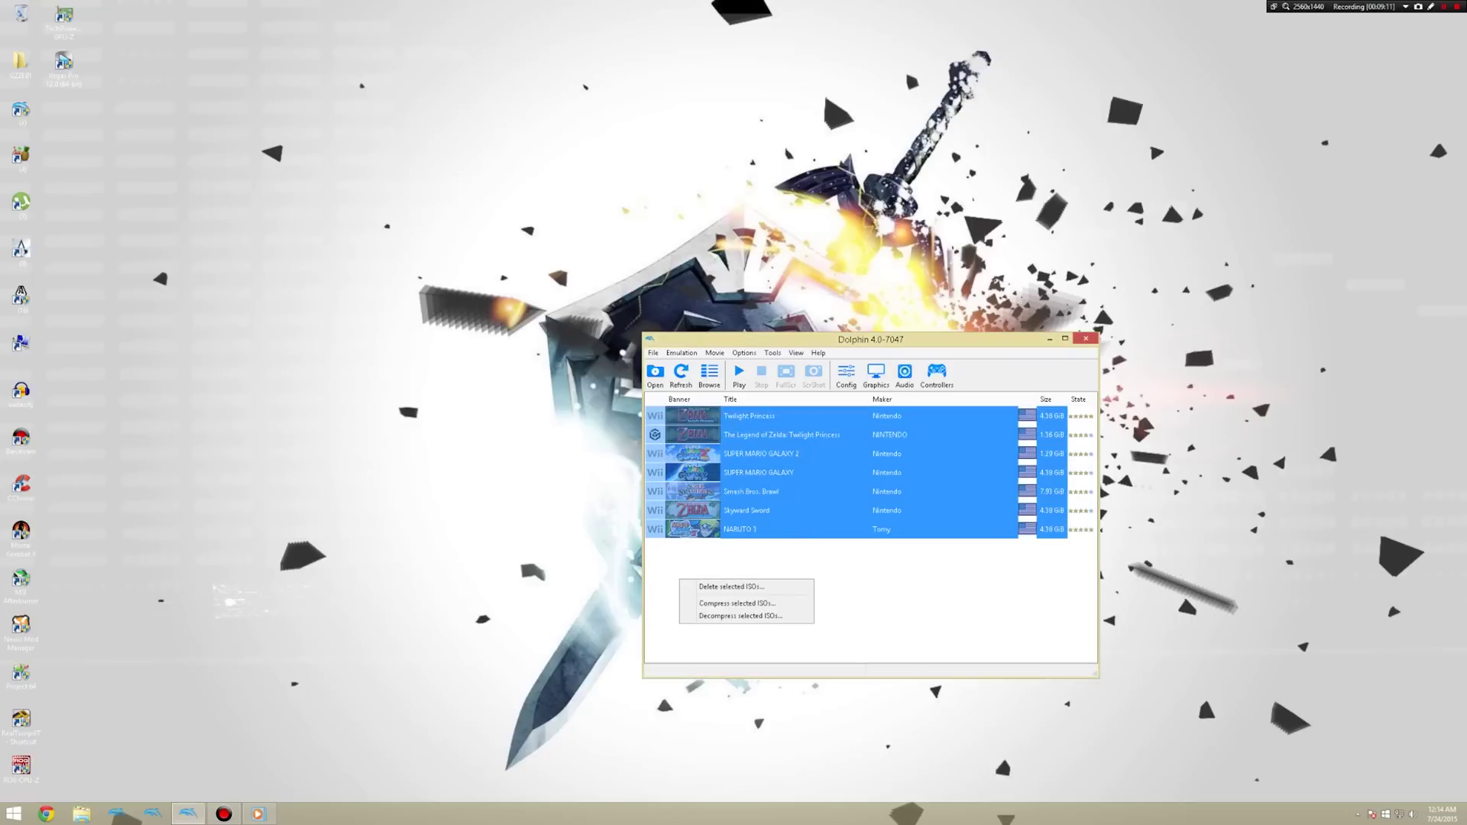
pyautogui.rightClick(328, 358)
pyautogui.click(359, 392)
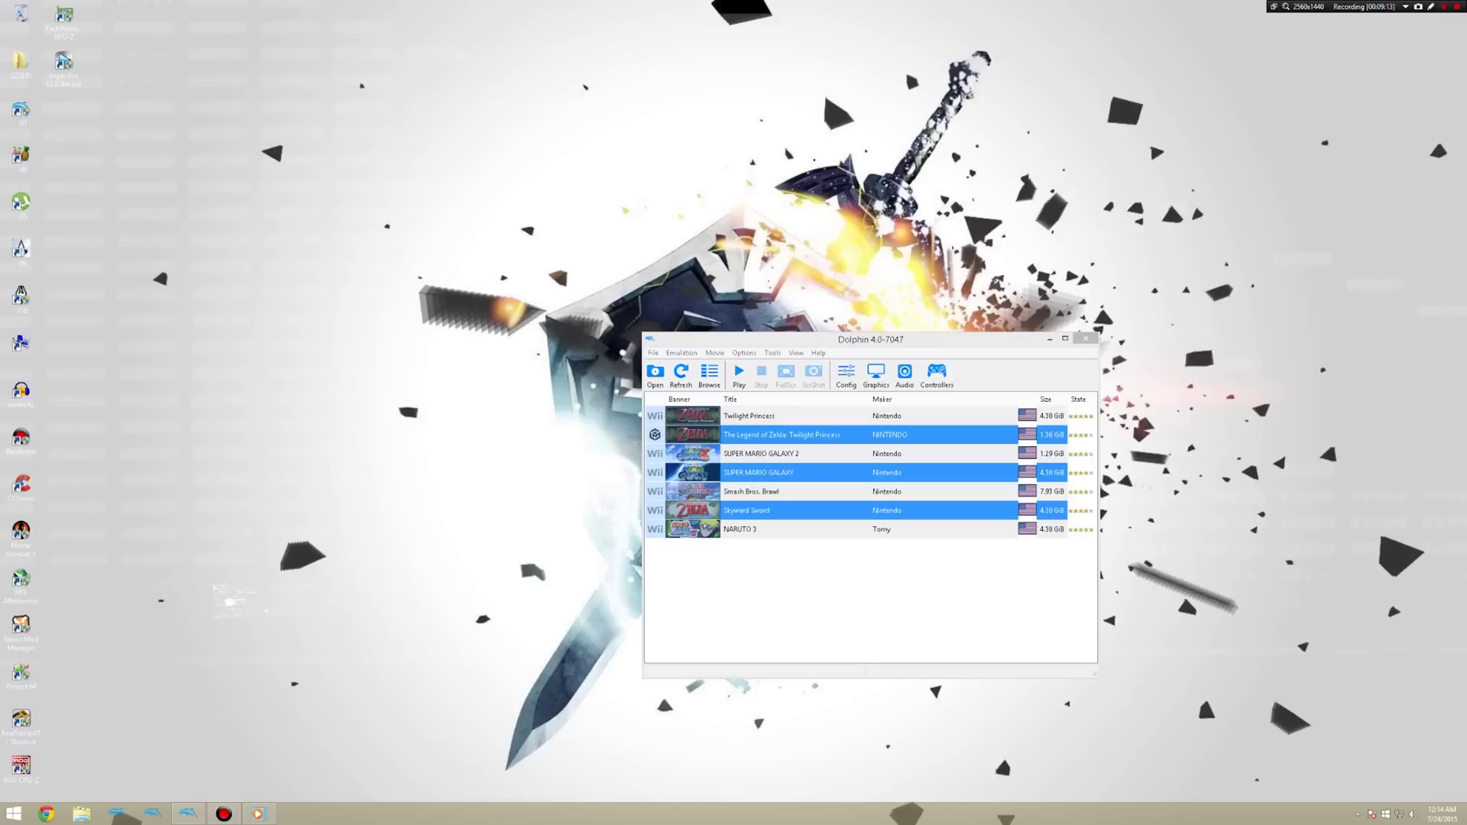